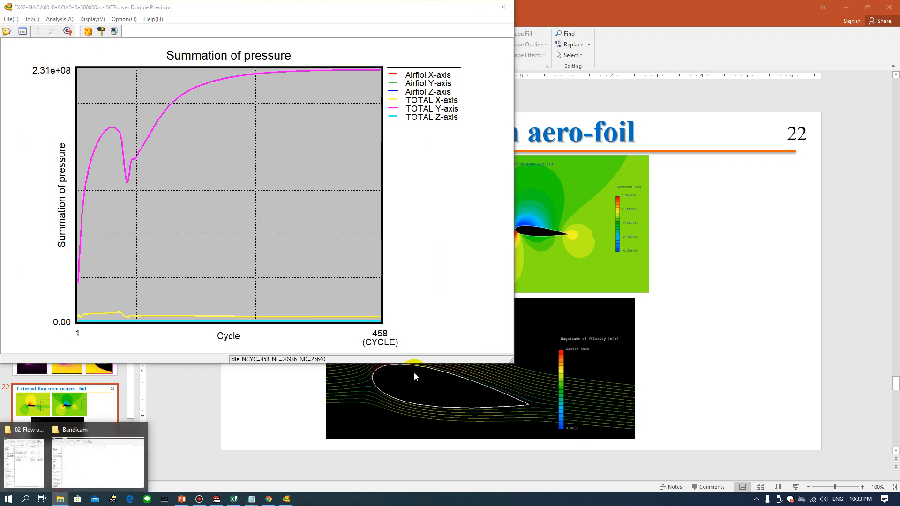
- Bring up the 02-Flow over an airfoil NACA0018 folder, select the EX02-NACA0018-AOA5-Re500000_458.fld result file, and exit SCTsolver
{"action": "left_click", "coordinate": [21, 432]}
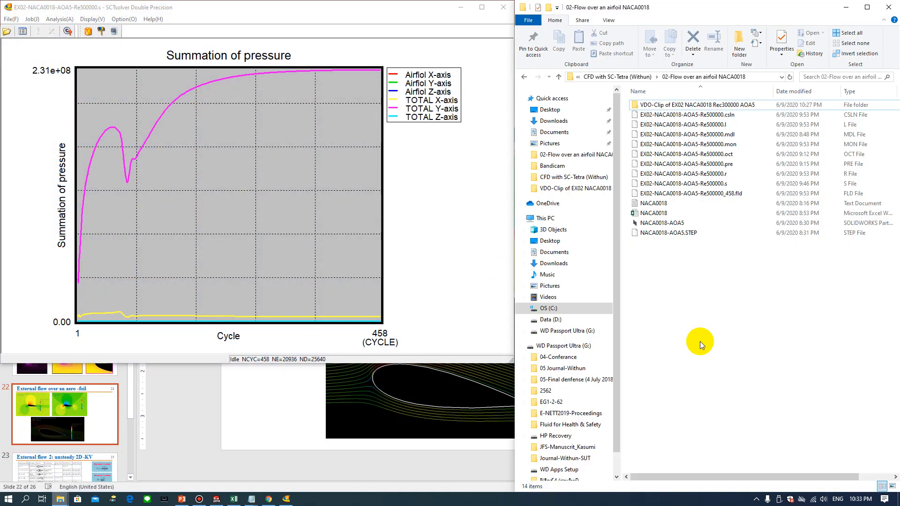
{"action": "left_click", "coordinate": [722, 193]}
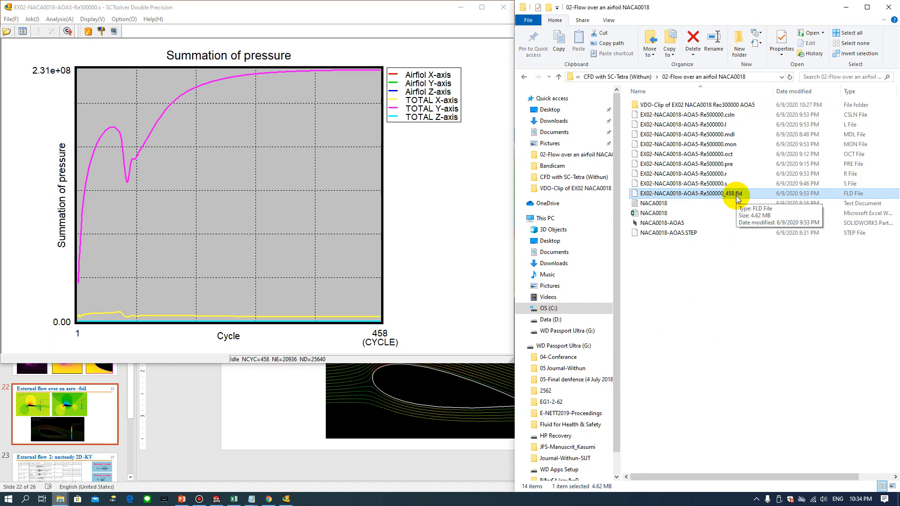
{"action": "left_click", "coordinate": [365, 5]}
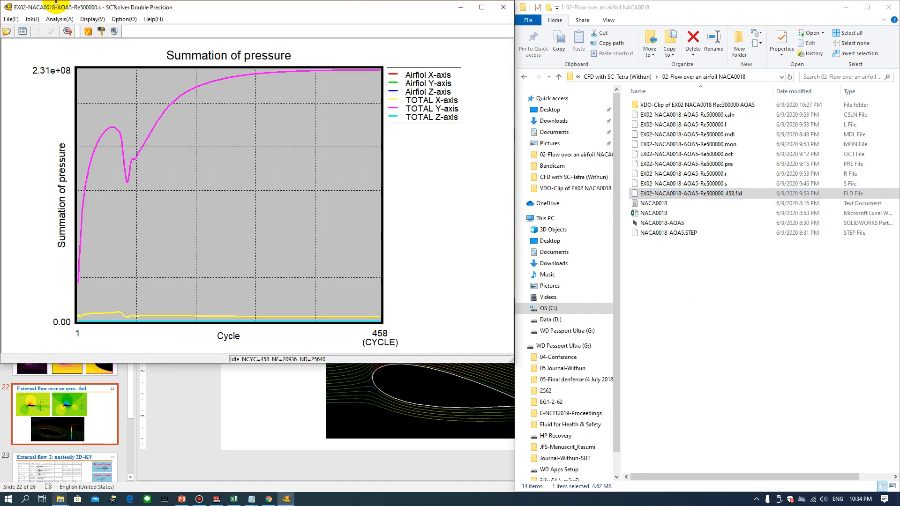
{"action": "left_click", "coordinate": [502, 7]}
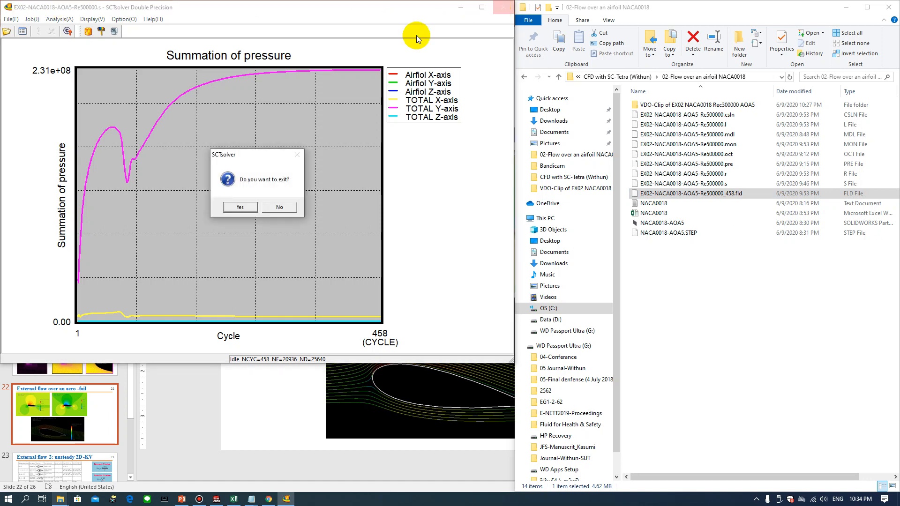
{"action": "left_click", "coordinate": [244, 208]}
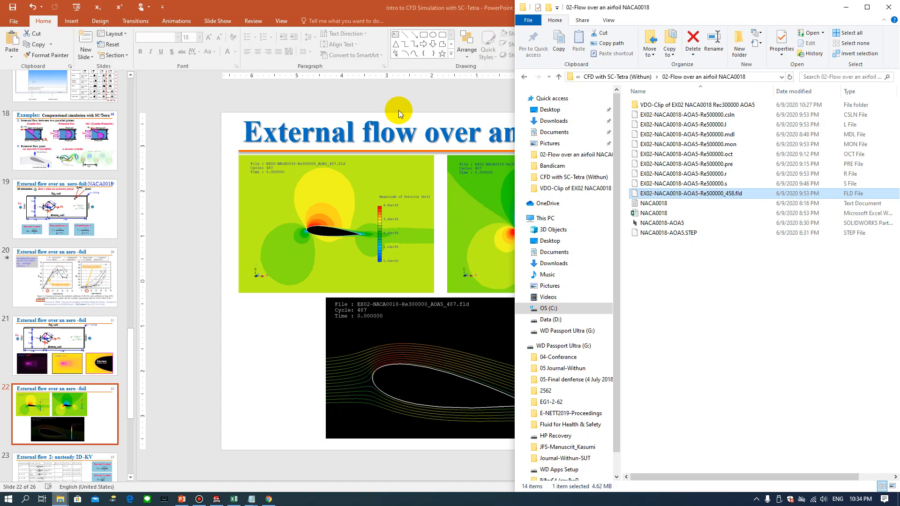
- Minimize the PowerPoint presentation and start the SCTpost postprocessor from the SC/Tetra launcher, hiding the launcher once it is running
{"action": "left_click", "coordinate": [404, 102]}
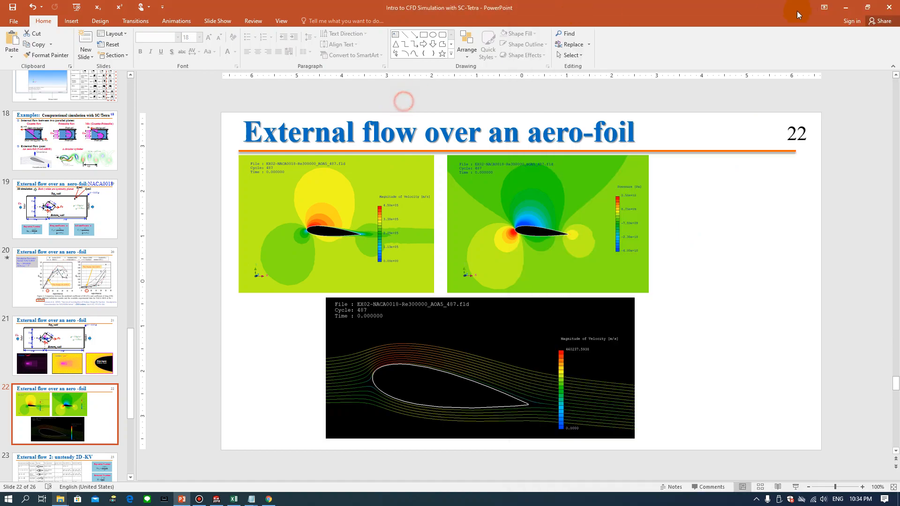
{"action": "left_click", "coordinate": [845, 8]}
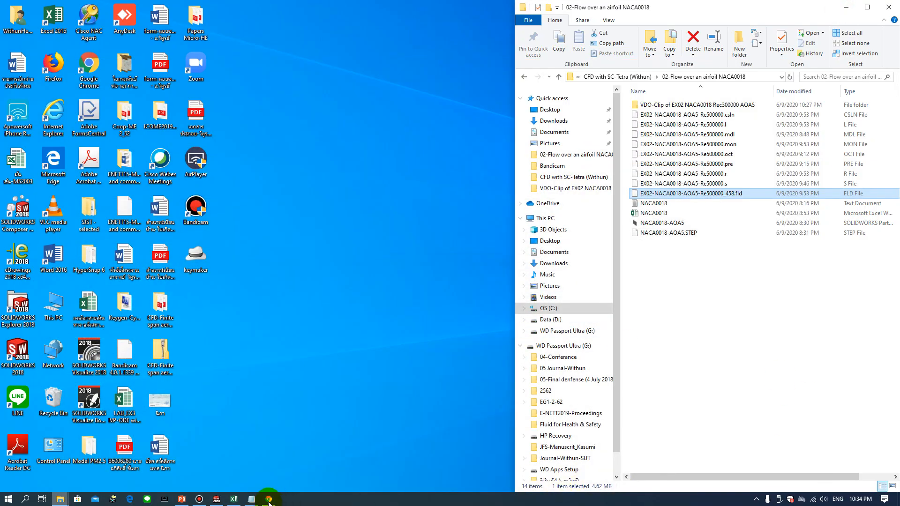
{"action": "left_click", "coordinate": [756, 499]}
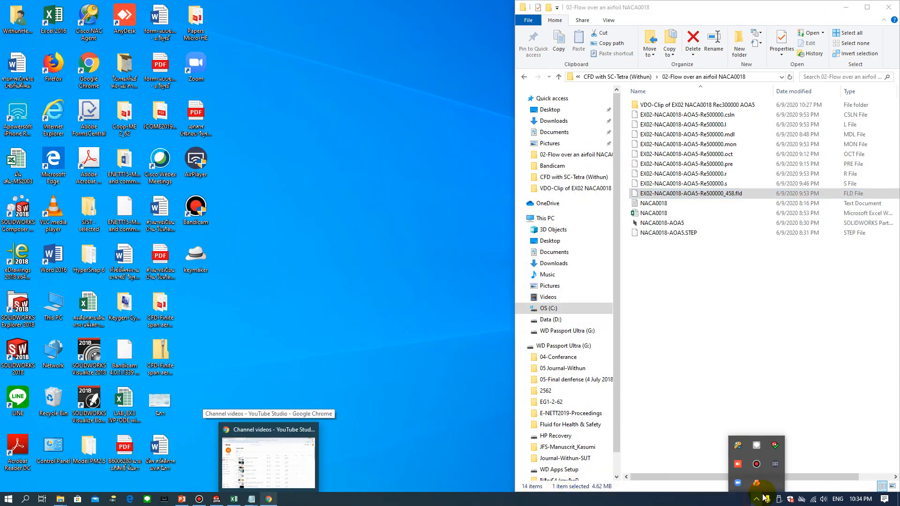
{"action": "left_click", "coordinate": [756, 483]}
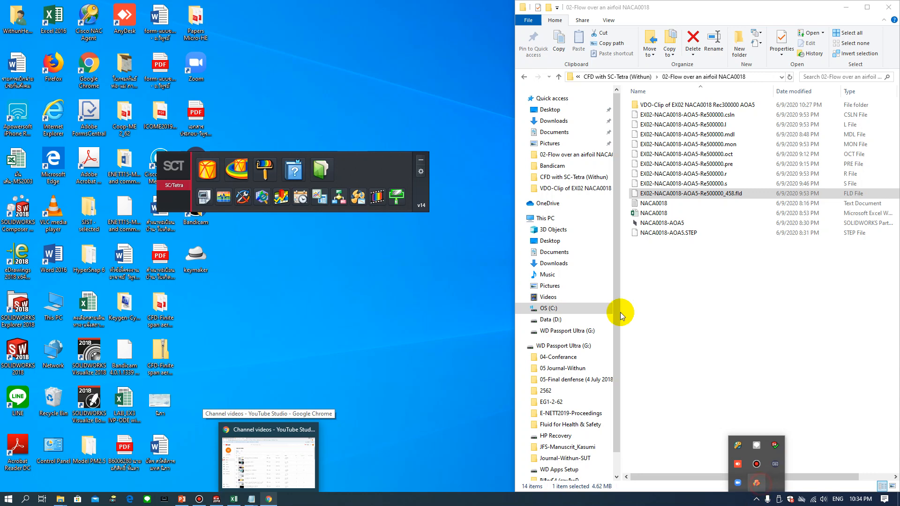
{"action": "left_click", "coordinate": [260, 175]}
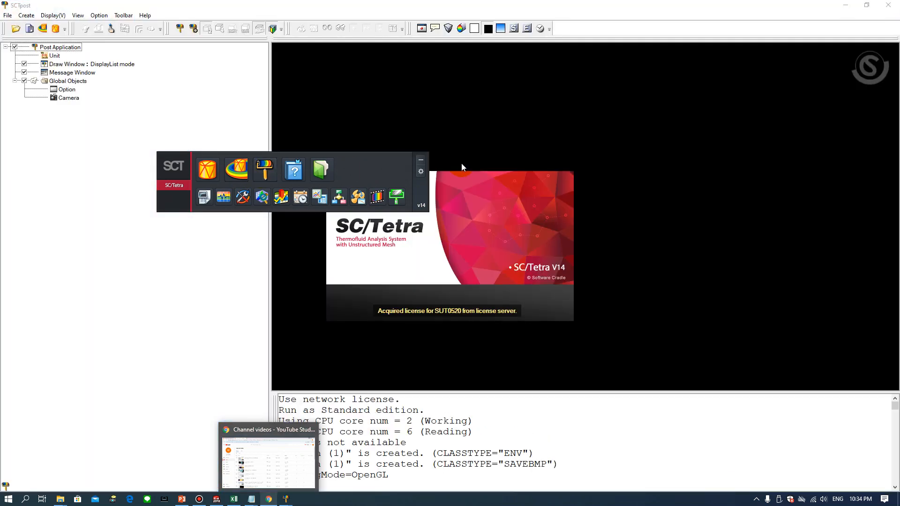
{"action": "left_click", "coordinate": [422, 164]}
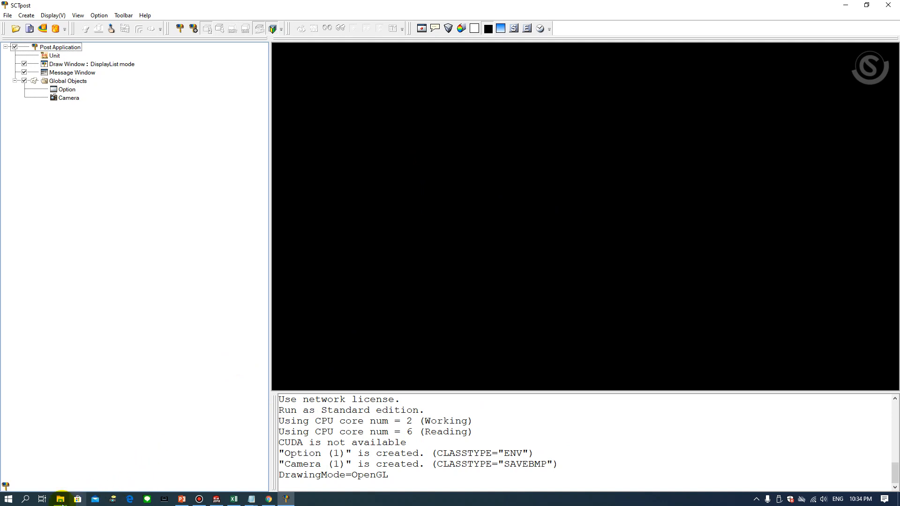
- Load the result file EX02-NACA0018-AOA5-Re500000_458.fld from the airfoil folder into SCTpost
{"action": "mouse_move", "coordinate": [63, 498]}
{"action": "left_click", "coordinate": [24, 446]}
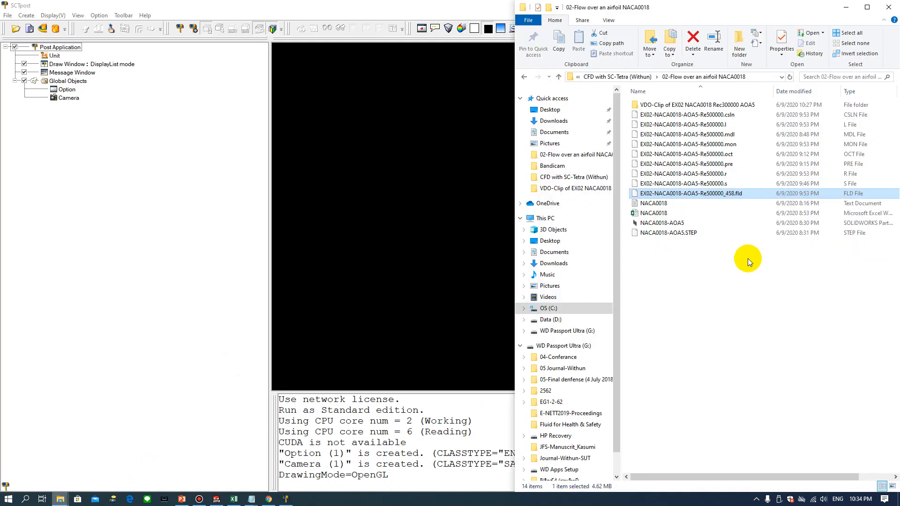
{"action": "left_click", "coordinate": [726, 327]}
{"action": "left_click", "coordinate": [741, 194]}
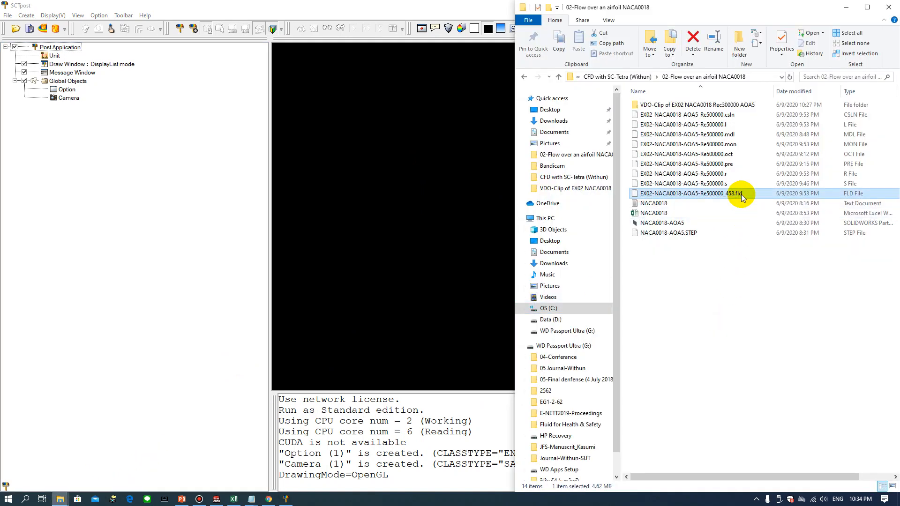
{"action": "left_click_drag", "start_coordinate": [741, 194], "coordinate": [394, 174]}
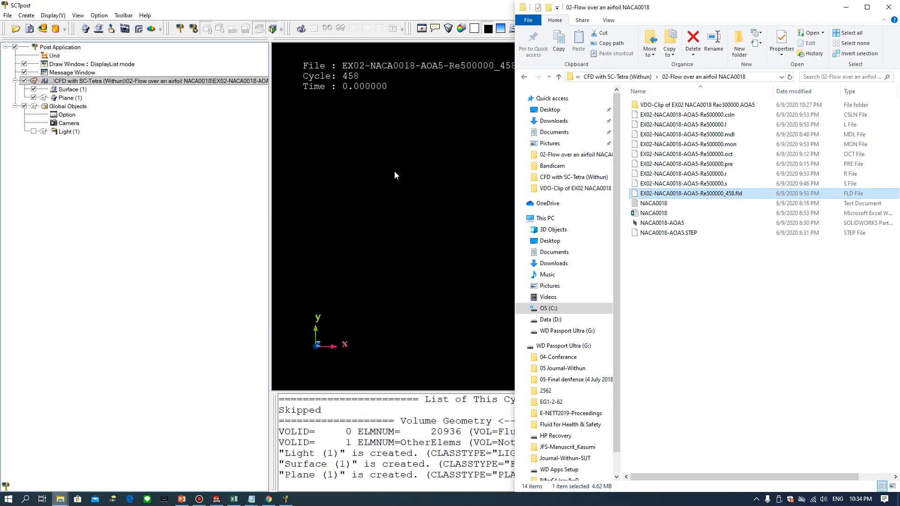
{"action": "left_click", "coordinate": [395, 173]}
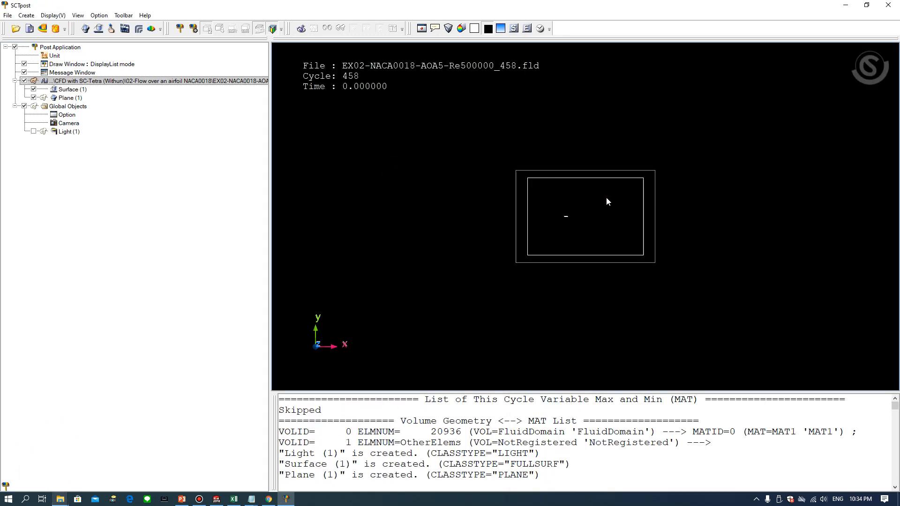
- Hide the Surface (1) object so that only the plane of the airfoil domain is drawn
{"action": "mouse_move", "coordinate": [610, 220]}
{"action": "right_mouse_down"}
{"action": "mouse_move", "coordinate": [733, 265]}
{"action": "mouse_move", "coordinate": [763, 266]}
{"action": "right_mouse_up"}
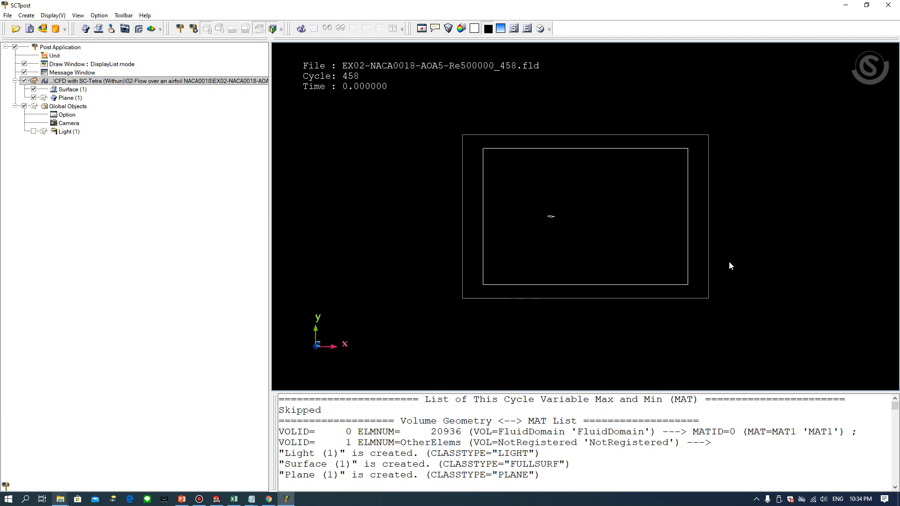
{"action": "right_click_drag", "start_coordinate": [502, 216], "coordinate": [597, 260]}
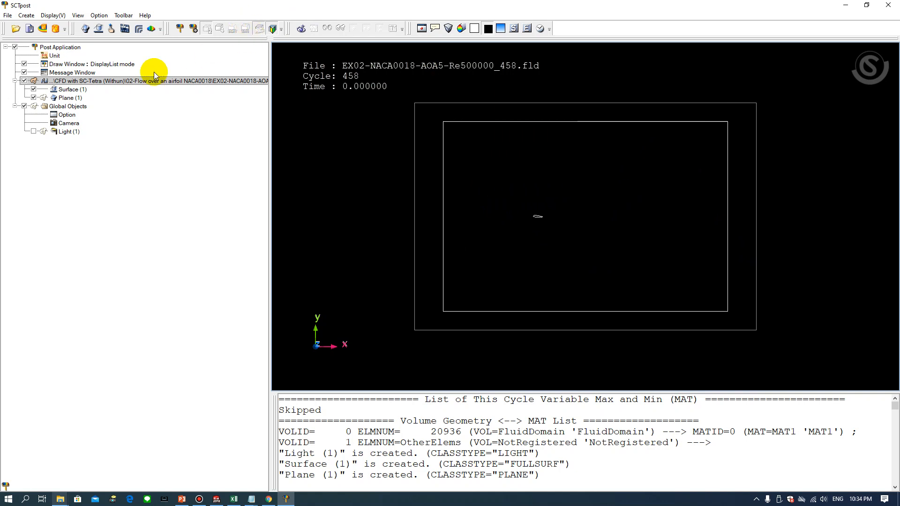
{"action": "left_click", "coordinate": [34, 89]}
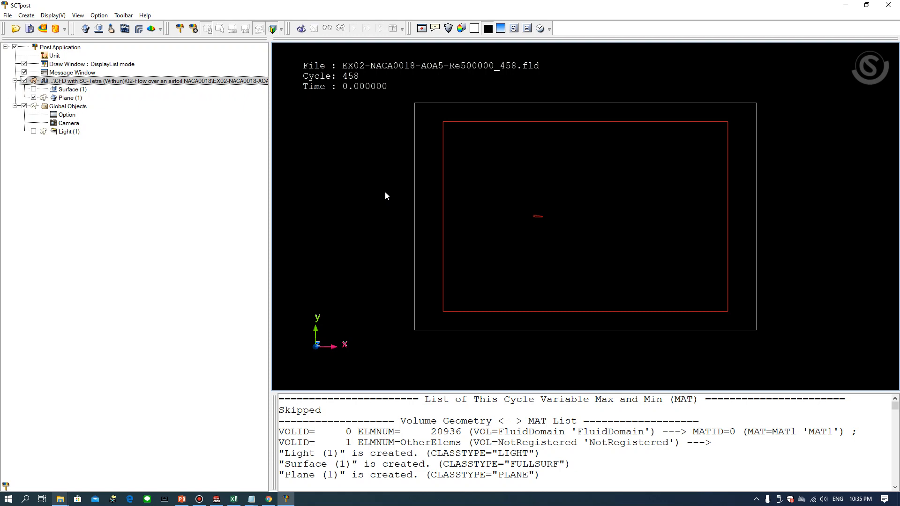
- Set the boundary line of Plane (1) to white with a thickness of 2
{"action": "left_click", "coordinate": [70, 98]}
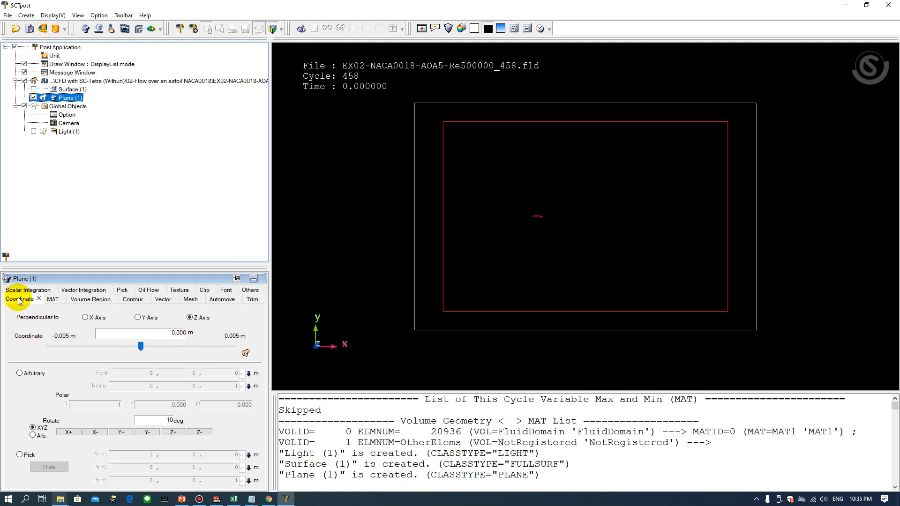
{"action": "left_click", "coordinate": [189, 300]}
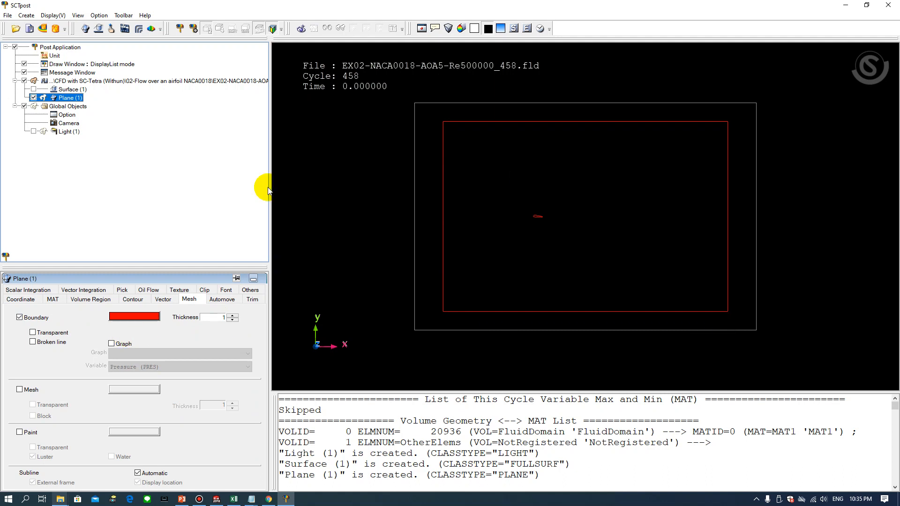
{"action": "left_click", "coordinate": [182, 498]}
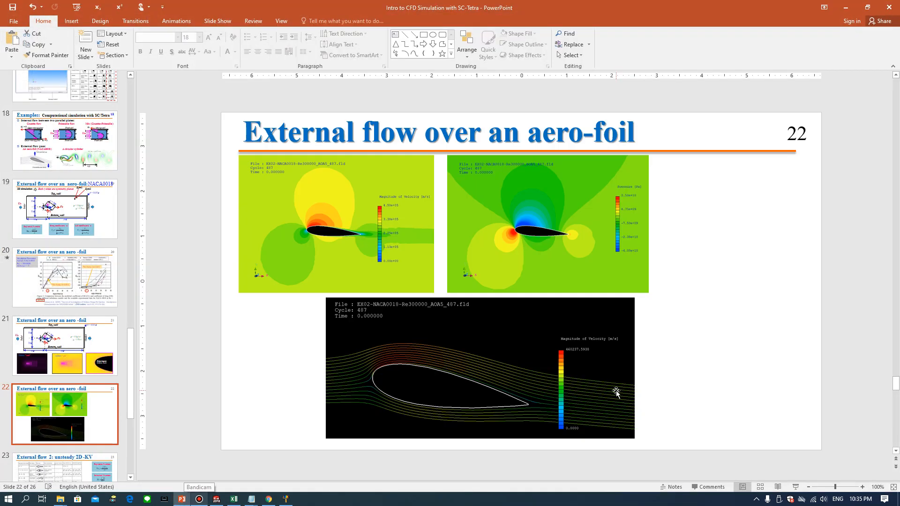
{"action": "left_click", "coordinate": [182, 498]}
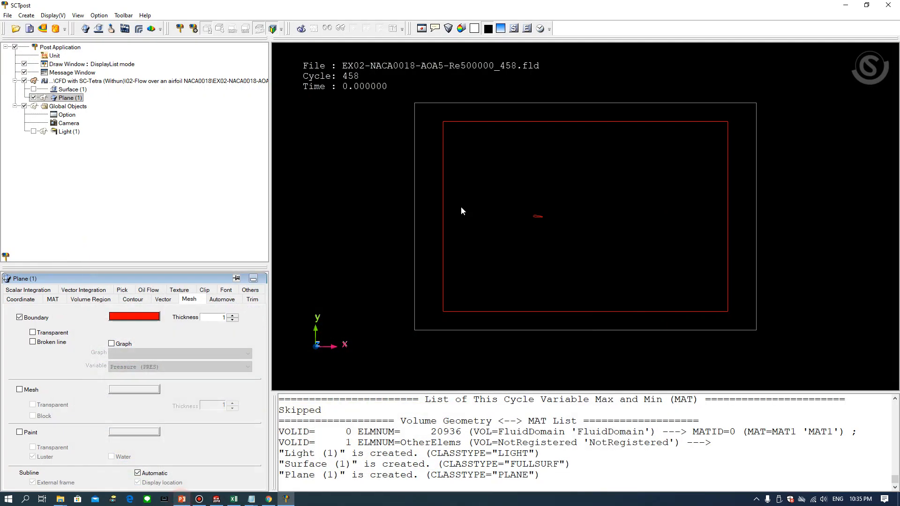
{"action": "left_click", "coordinate": [135, 316]}
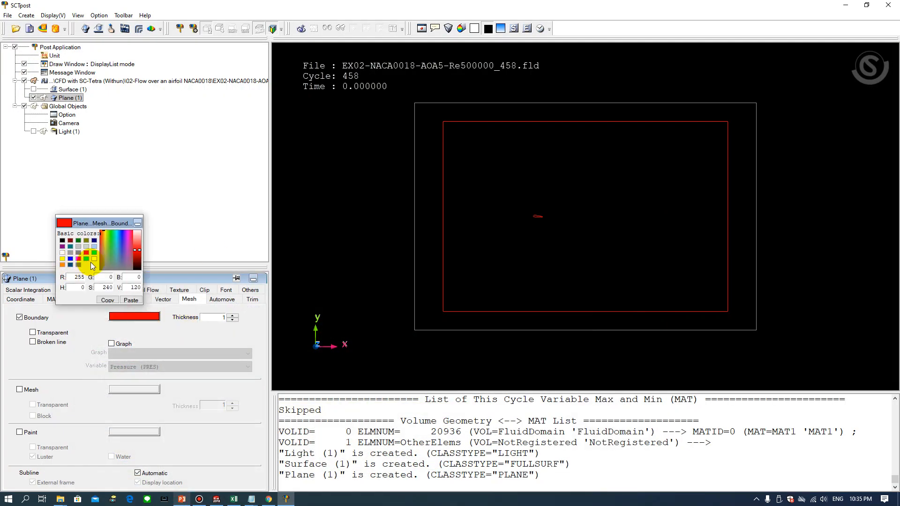
{"action": "left_click", "coordinate": [94, 259]}
{"action": "left_click", "coordinate": [139, 225]}
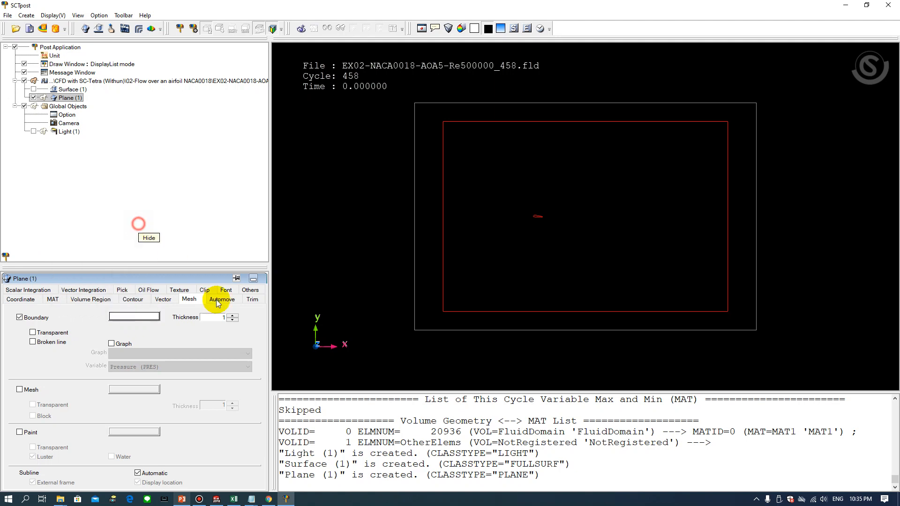
{"action": "left_click", "coordinate": [232, 315]}
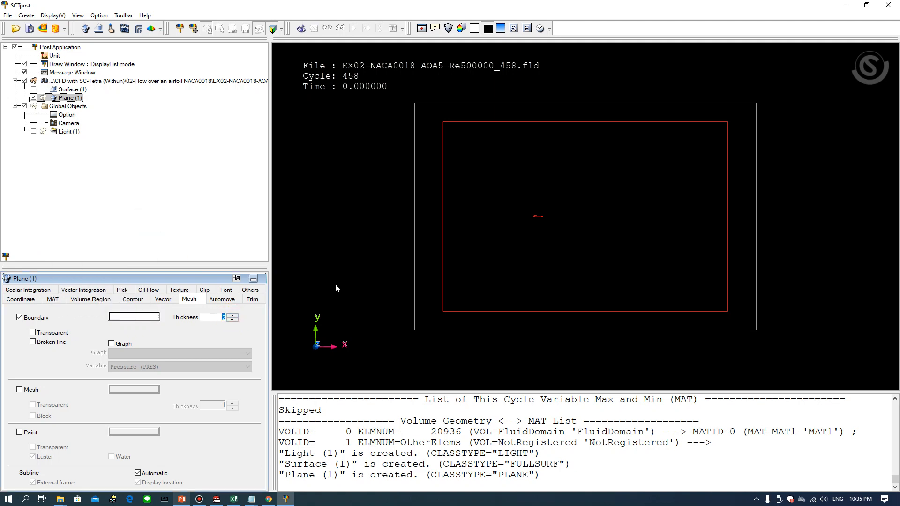
- Turn off the automatic subline setting, the external frame and the display location for Plane (1)
{"action": "right_click_drag", "start_coordinate": [504, 223], "coordinate": [598, 274]}
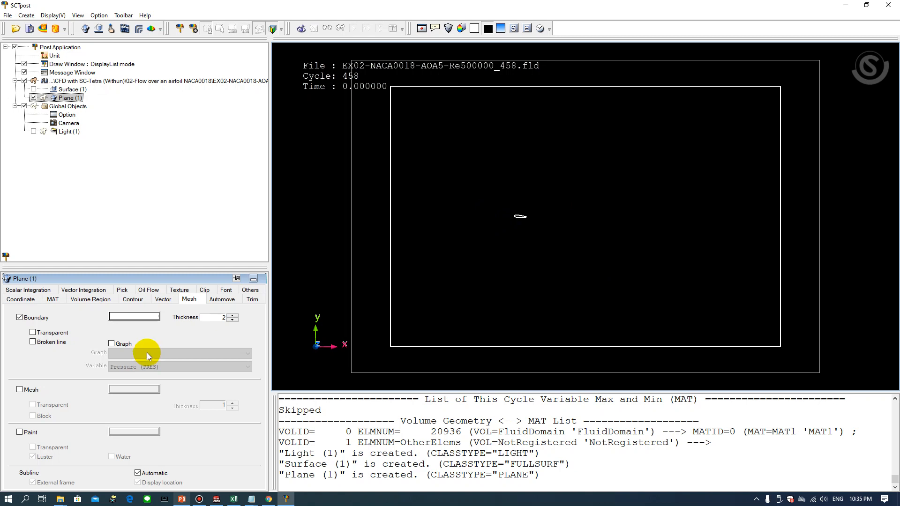
{"action": "left_click", "coordinate": [138, 473]}
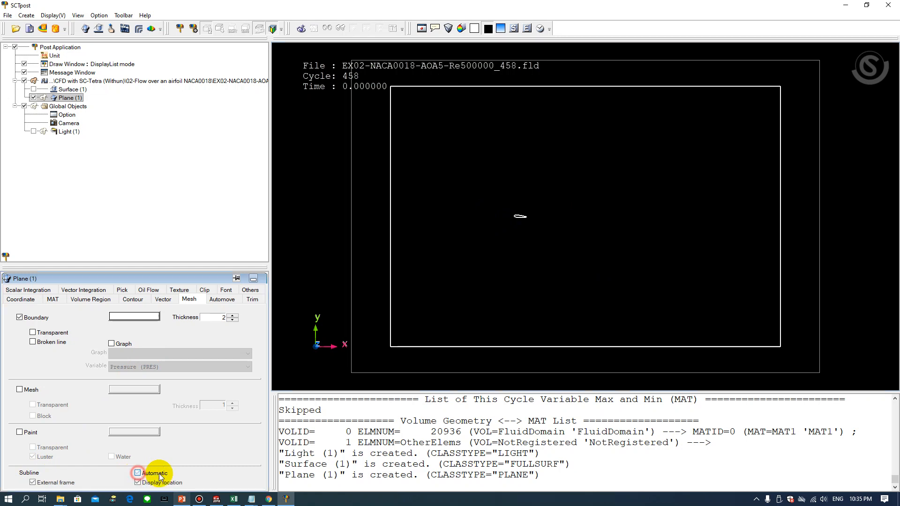
{"action": "left_click", "coordinate": [33, 484]}
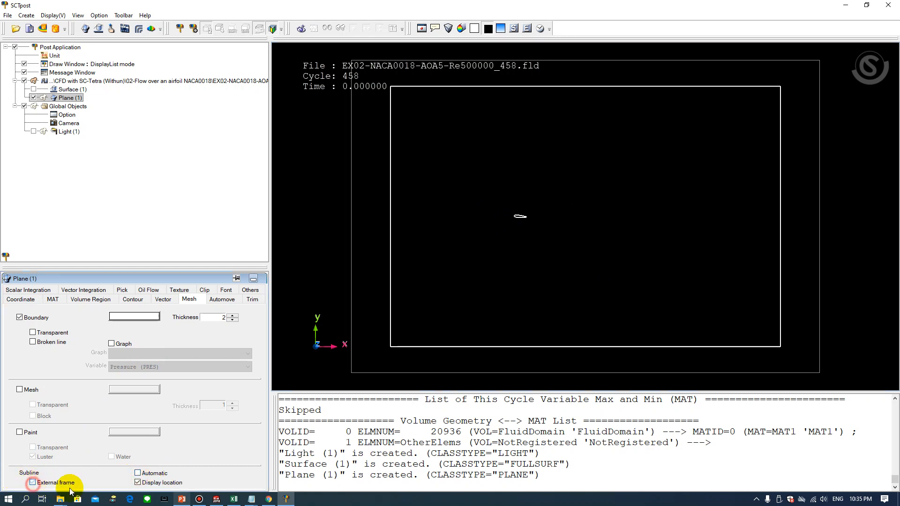
{"action": "left_click", "coordinate": [138, 483]}
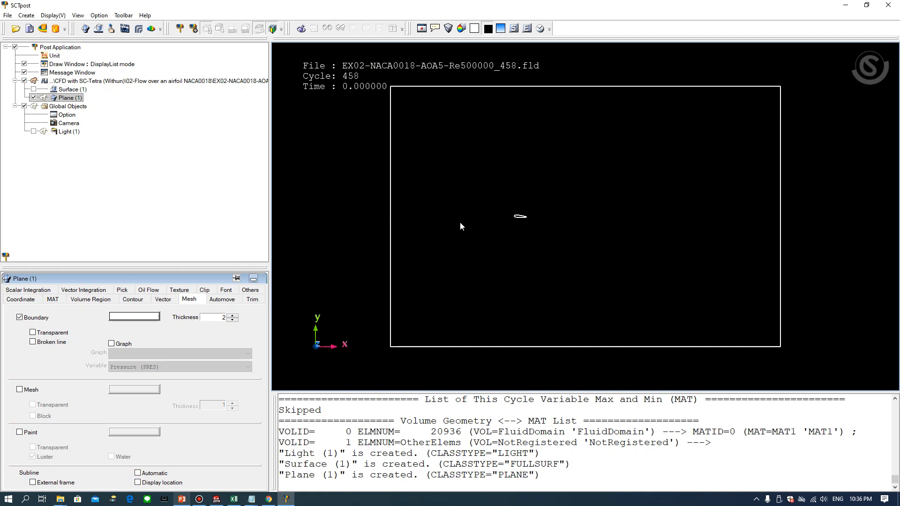
- Display a painted contour on Plane (1) using the variable Magnitude of Velocity (VELV)
{"action": "right_click_drag", "start_coordinate": [471, 225], "coordinate": [531, 264]}
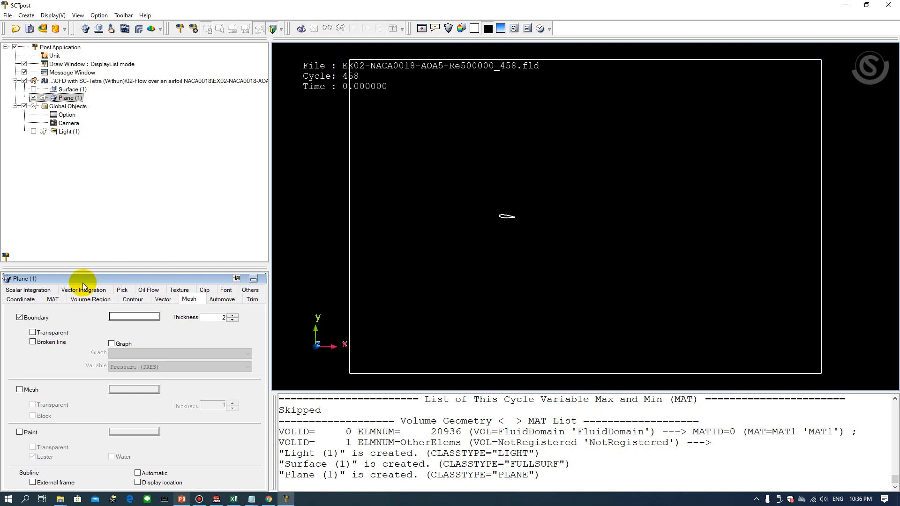
{"action": "left_click", "coordinate": [73, 99]}
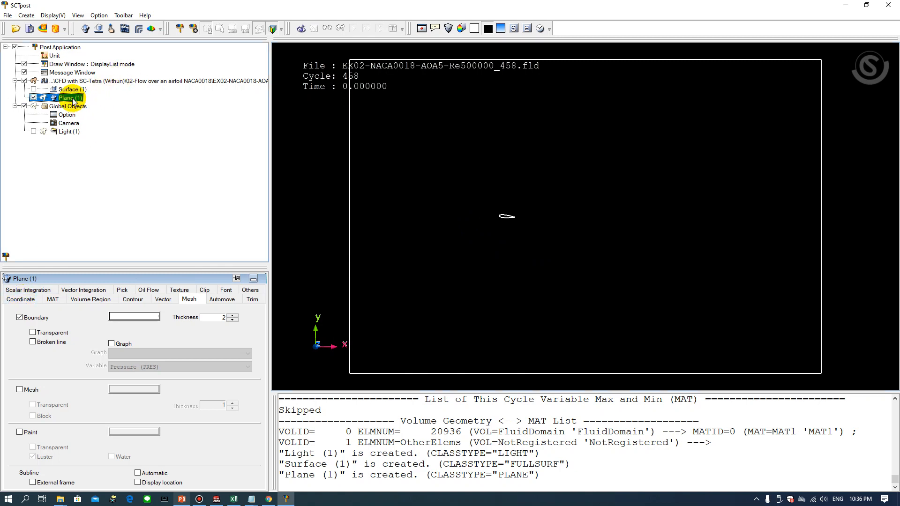
{"action": "left_click", "coordinate": [132, 300]}
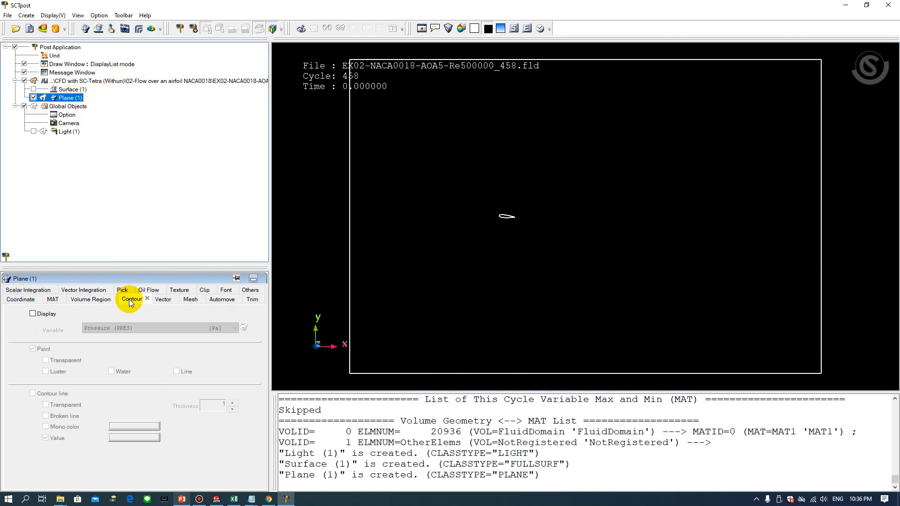
{"action": "left_click", "coordinate": [33, 314]}
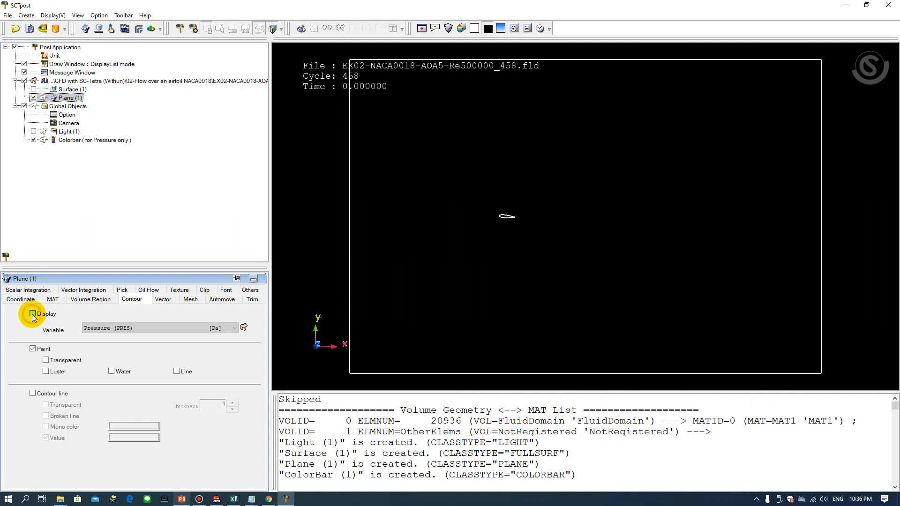
{"action": "left_click", "coordinate": [104, 329]}
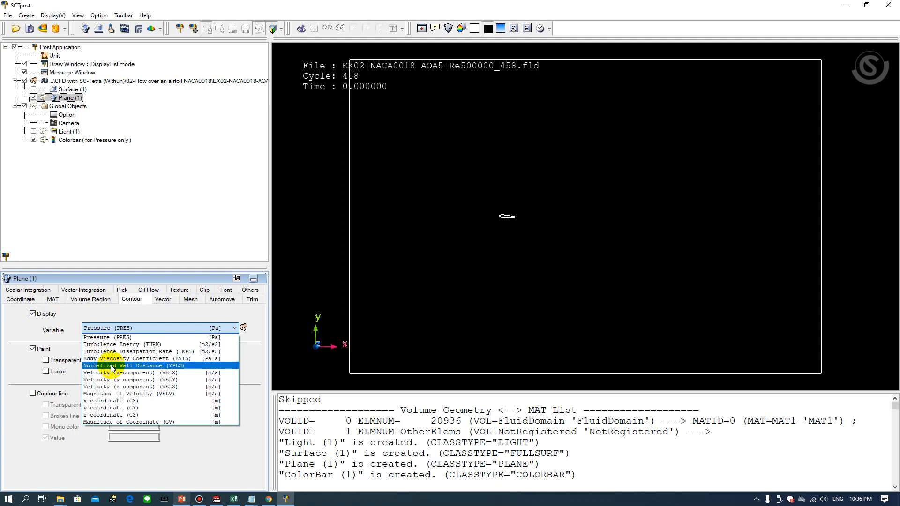
{"action": "left_click", "coordinate": [137, 394]}
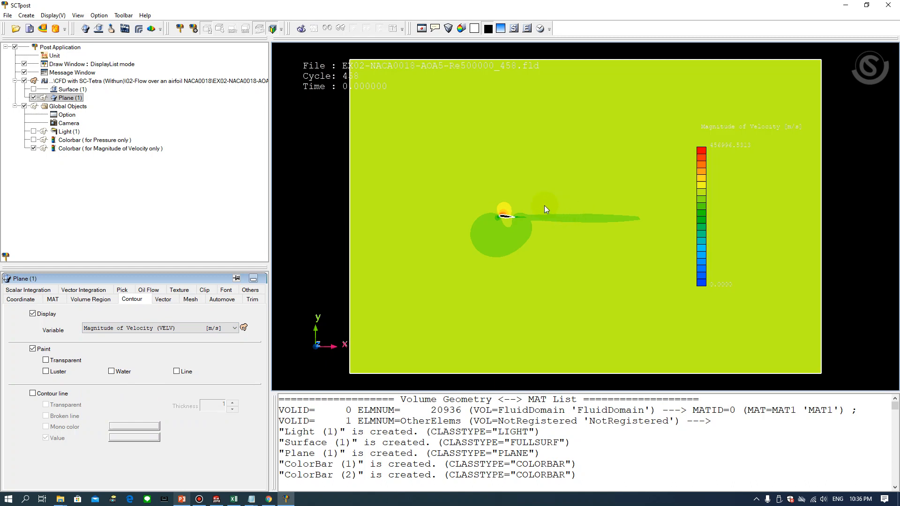
- Zoom in on the airfoil, then switch to PowerPoint and examine the colorbar range of the reference velocity contour on slide 22
{"action": "mouse_move", "coordinate": [482, 210]}
{"action": "right_mouse_down"}
{"action": "mouse_move", "coordinate": [683, 280]}
{"action": "mouse_move", "coordinate": [684, 201]}
{"action": "mouse_move", "coordinate": [677, 209]}
{"action": "right_mouse_up"}
{"action": "right_click_drag", "start_coordinate": [396, 207], "coordinate": [451, 239]}
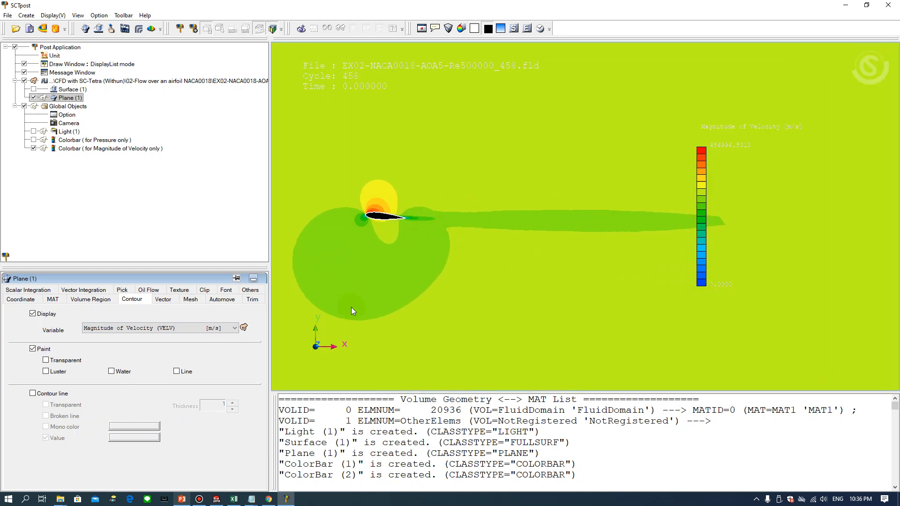
{"action": "left_click", "coordinate": [182, 498]}
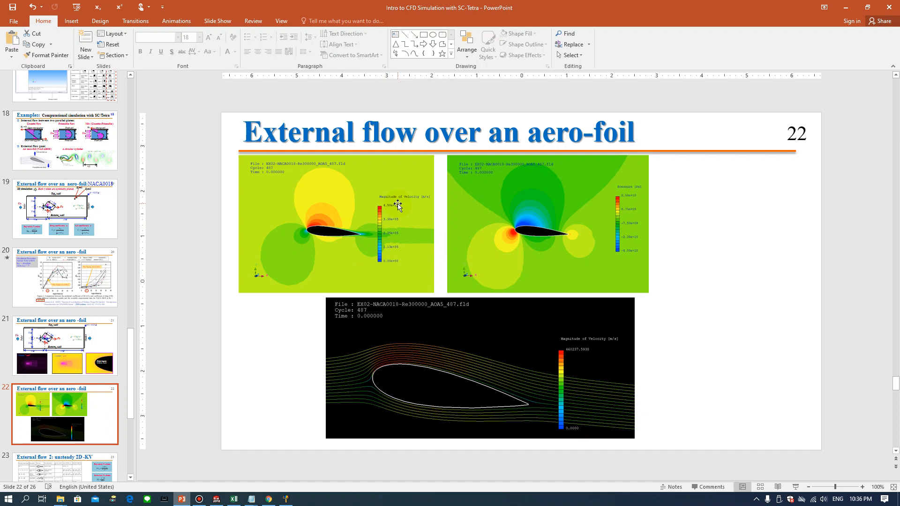
{"action": "scroll", "coordinate": [377, 224], "scroll_direction": "up", "scroll_amount": 2, "text": "ctrl"}
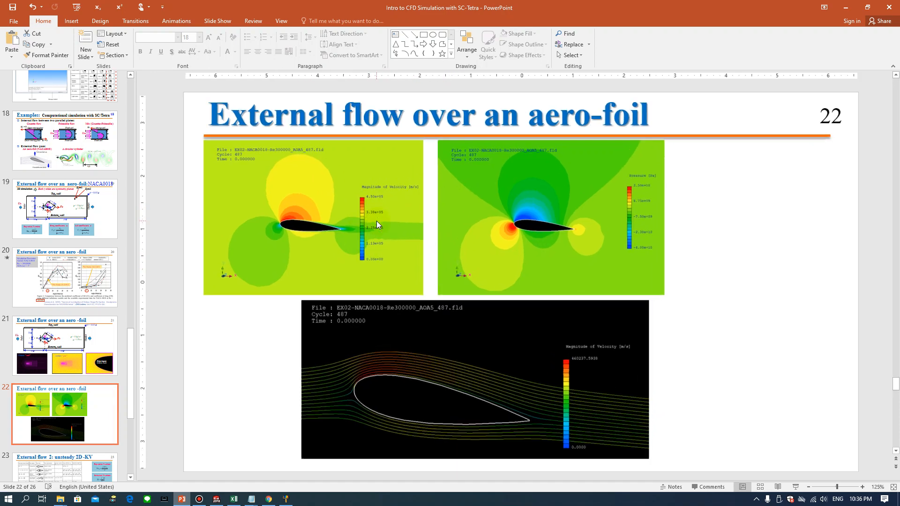
{"action": "scroll", "coordinate": [377, 221], "scroll_direction": "up", "scroll_amount": 8, "text": "ctrl"}
{"action": "left_click_drag", "start_coordinate": [641, 475], "coordinate": [413, 475]}
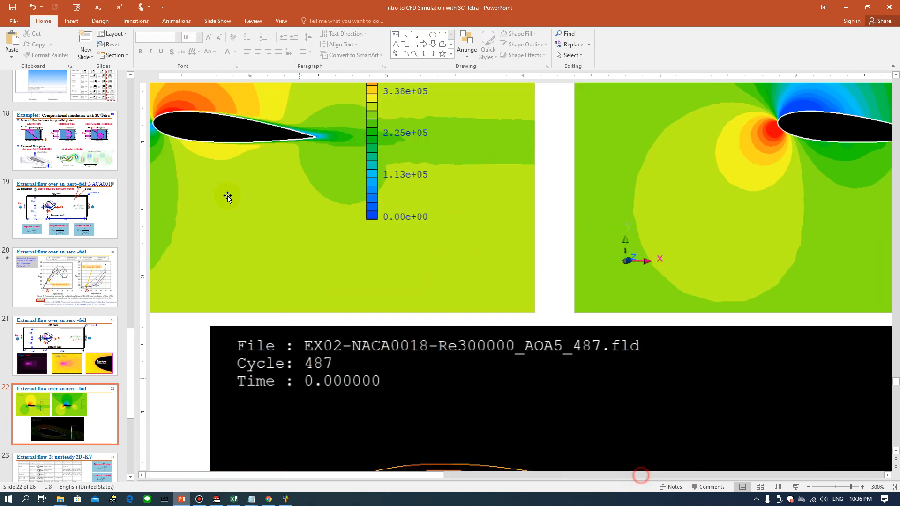
{"action": "scroll", "coordinate": [753, 177], "scroll_direction": "up", "scroll_amount": 3}
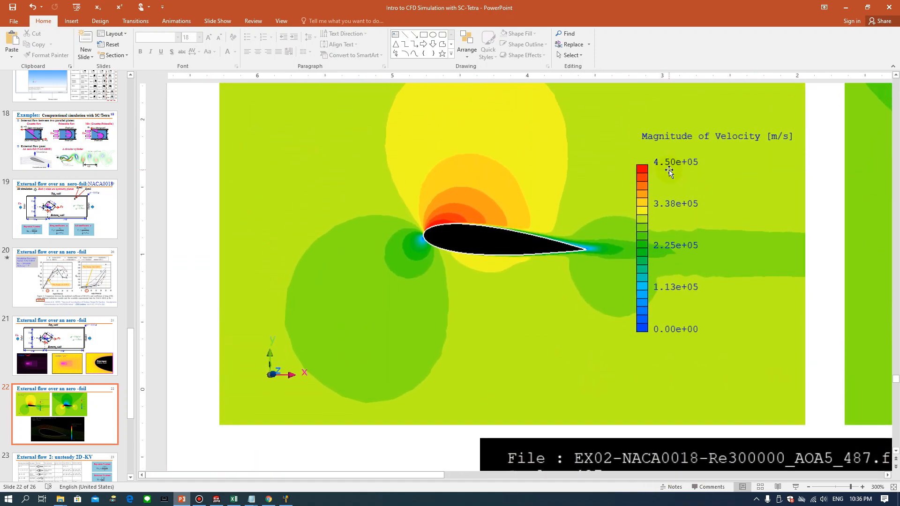
{"action": "left_click", "coordinate": [847, 8]}
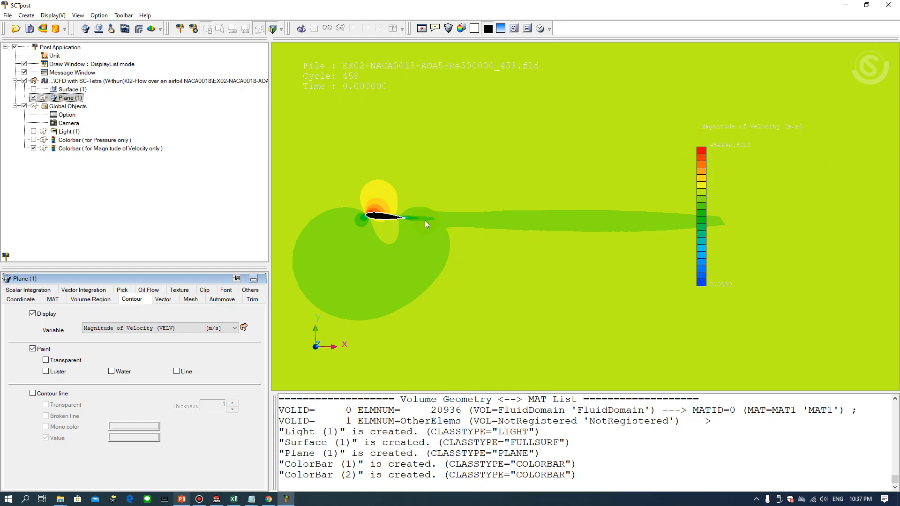
- Set the Magnitude of Velocity colorbar's maximum to 450000 and compare the contour with the reference slide in PowerPoint
{"action": "left_click", "coordinate": [89, 149]}
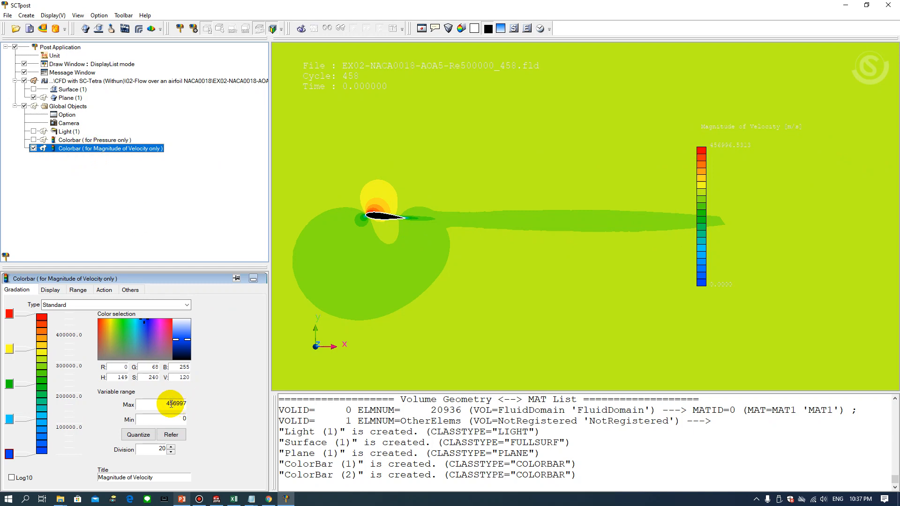
{"action": "left_click_drag", "start_coordinate": [172, 404], "coordinate": [223, 406]}
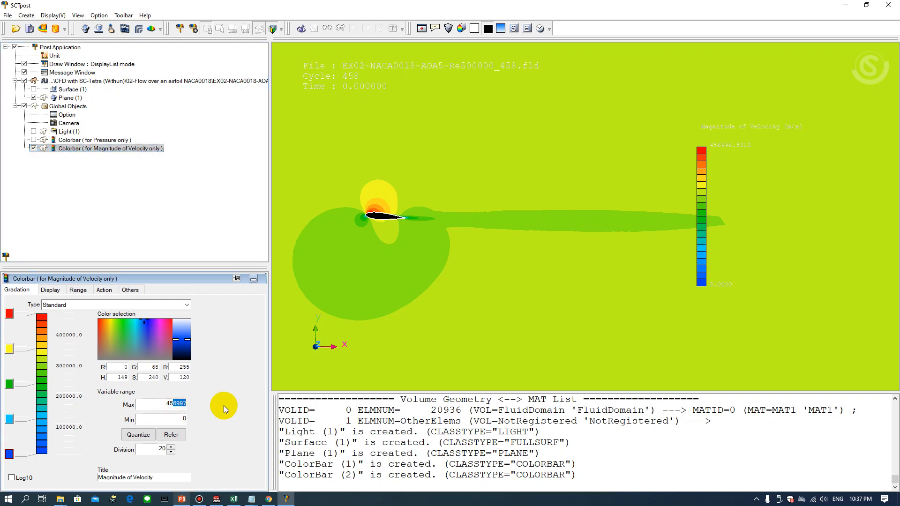
{"action": "type", "text": "00"}
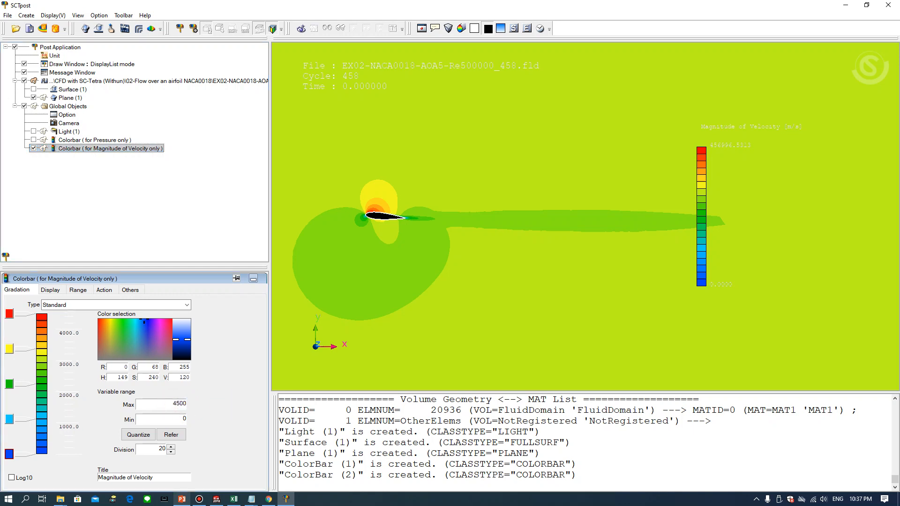
{"action": "type", "text": "0"}
{"action": "key", "text": "Return"}
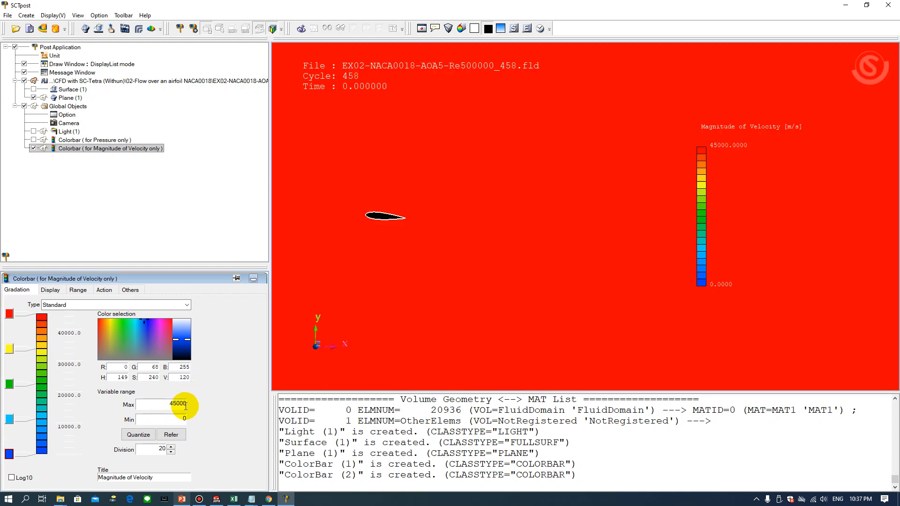
{"action": "type", "text": "0"}
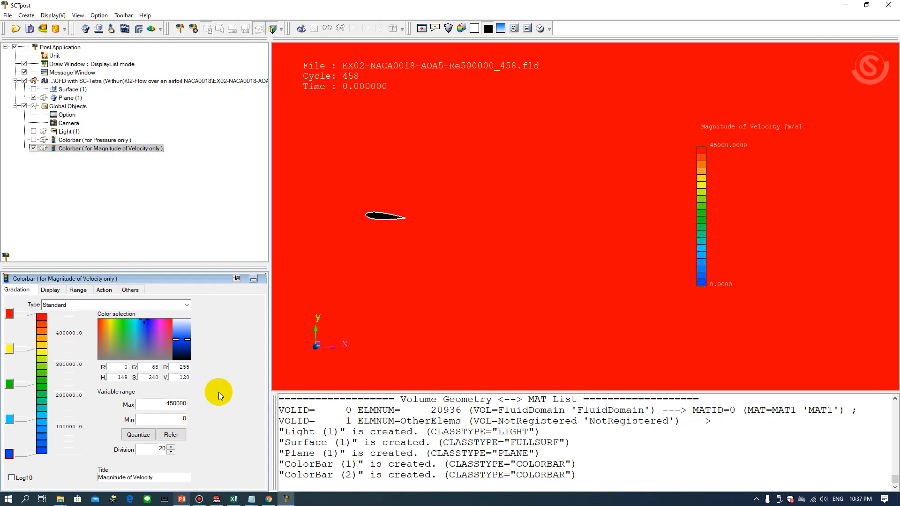
{"action": "left_click", "coordinate": [380, 272]}
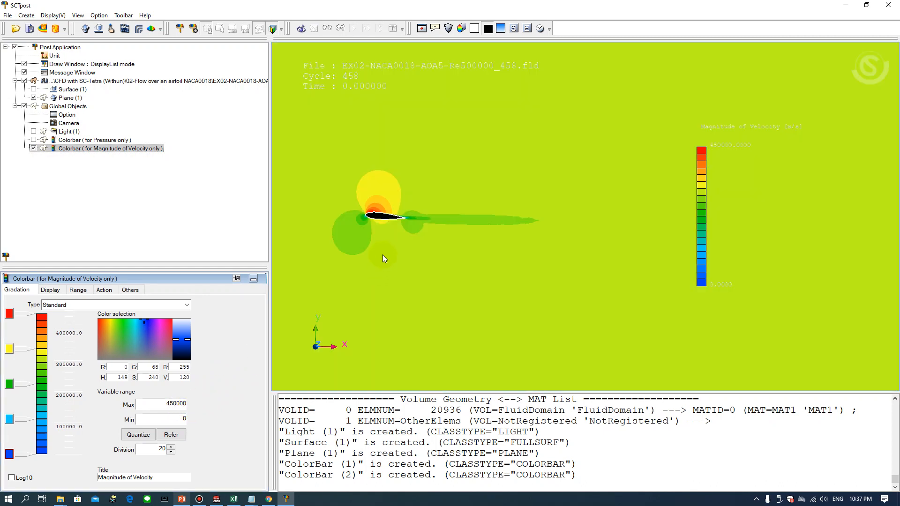
{"action": "left_click", "coordinate": [182, 499]}
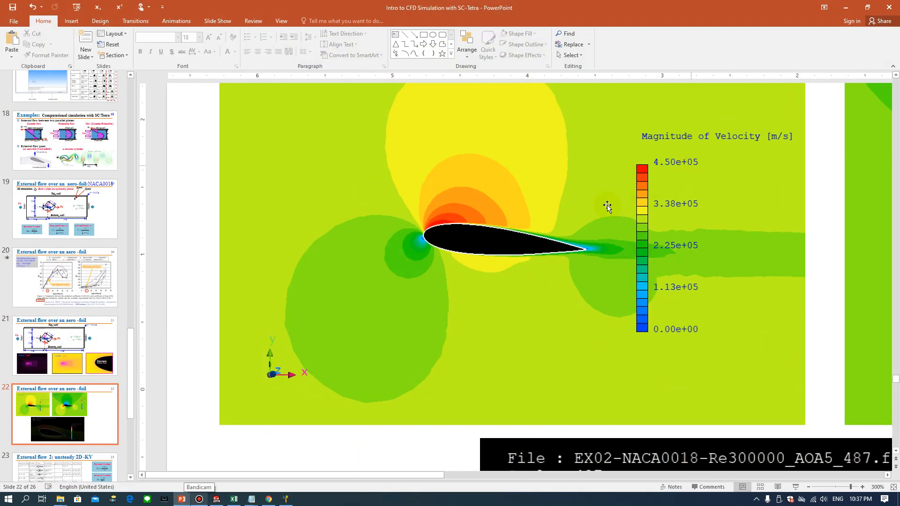
{"action": "left_click", "coordinate": [286, 500]}
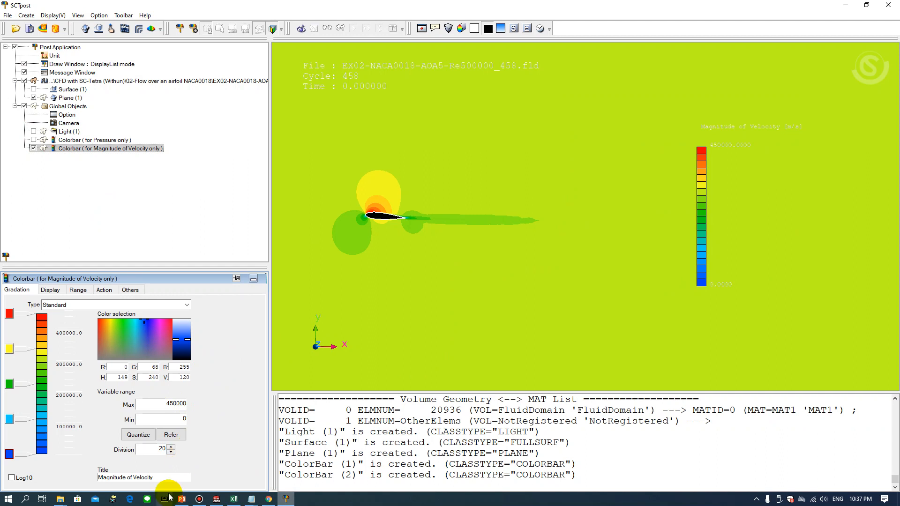
- Shorten the velocity colorbar's title to Velocity and set its letter color to blue
{"action": "left_click_drag", "start_coordinate": [132, 477], "coordinate": [17, 477]}
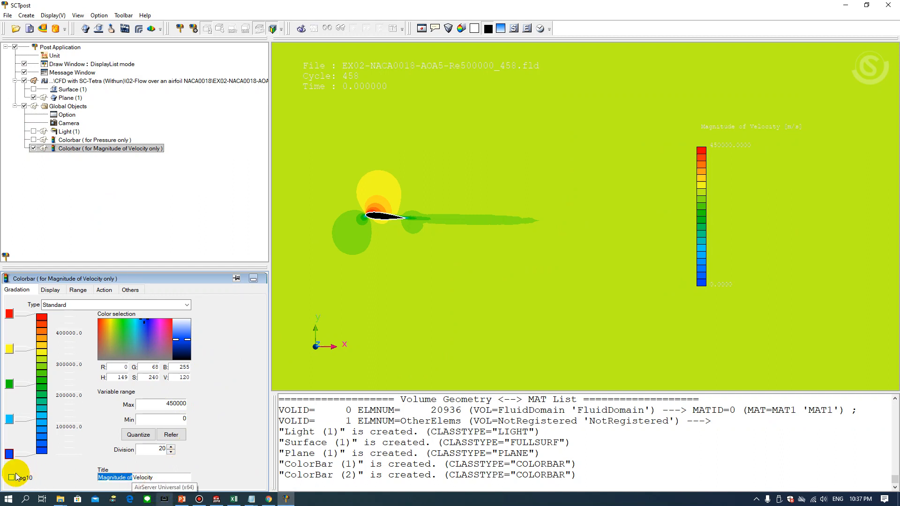
{"action": "key", "text": "BackSpace"}
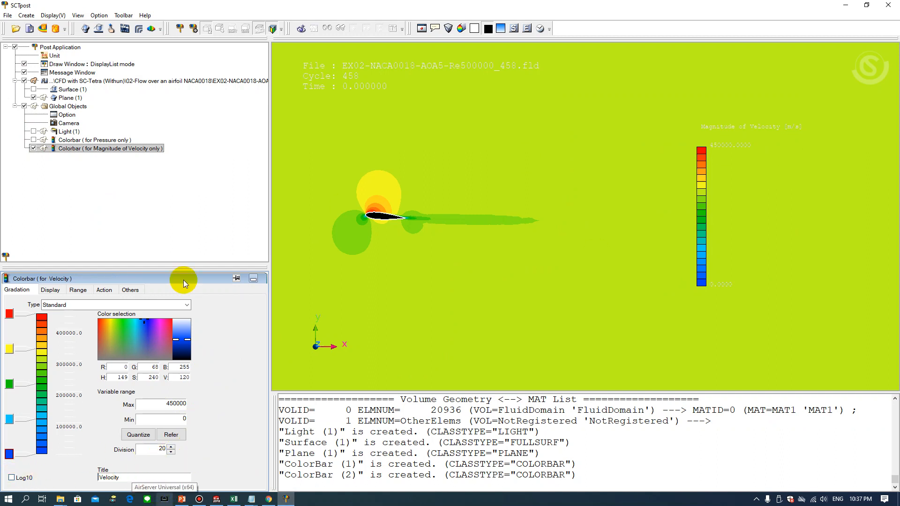
{"action": "left_click", "coordinate": [49, 290]}
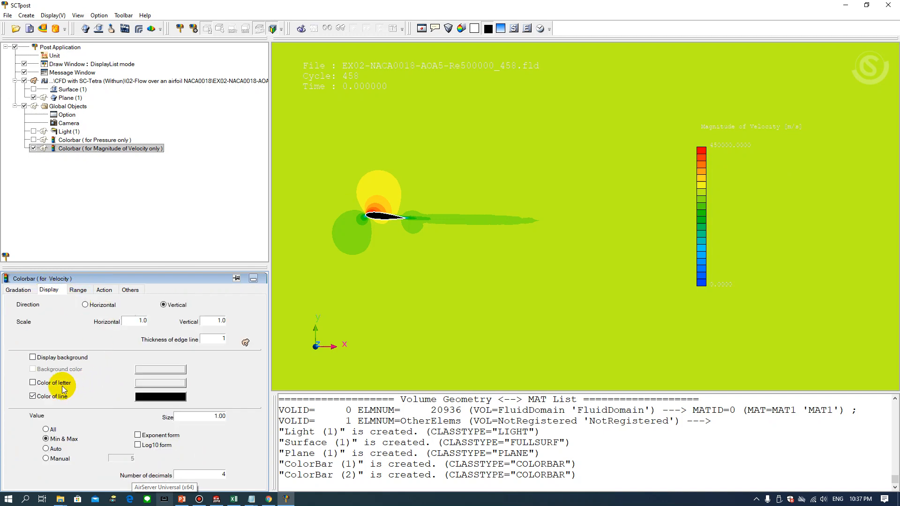
{"action": "left_click", "coordinate": [32, 382]}
{"action": "left_click", "coordinate": [153, 383]}
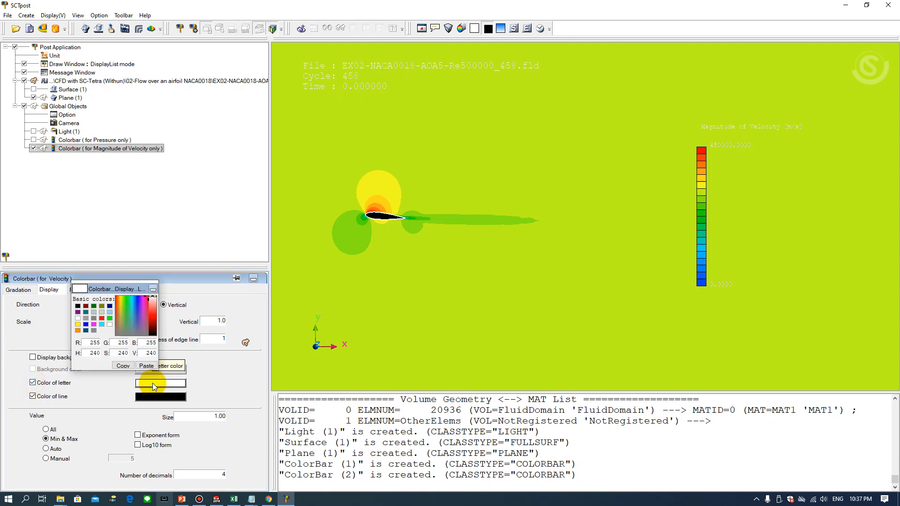
{"action": "left_click", "coordinate": [87, 325]}
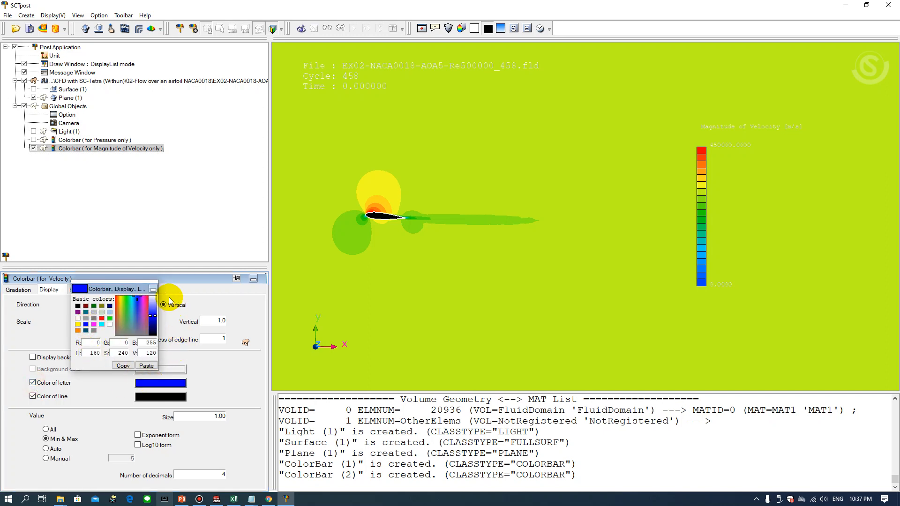
{"action": "left_click", "coordinate": [153, 289]}
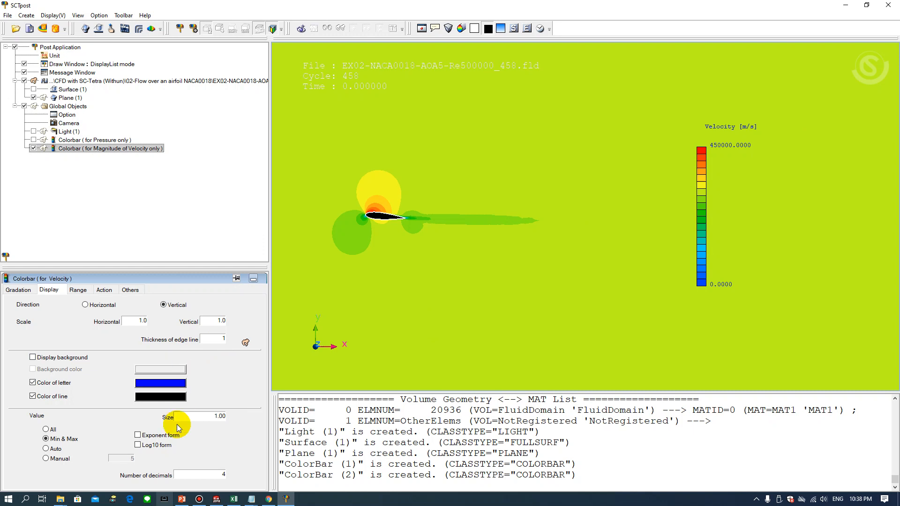
- Show the velocity colorbar's values in exponent form with 2 decimals
{"action": "left_click", "coordinate": [137, 435]}
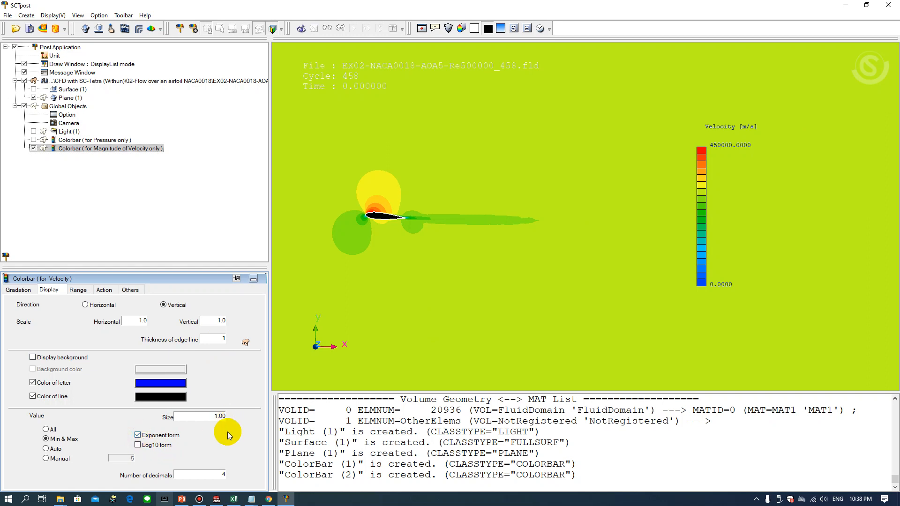
{"action": "left_click_drag", "start_coordinate": [215, 474], "coordinate": [227, 475]}
{"action": "type", "text": "2"}
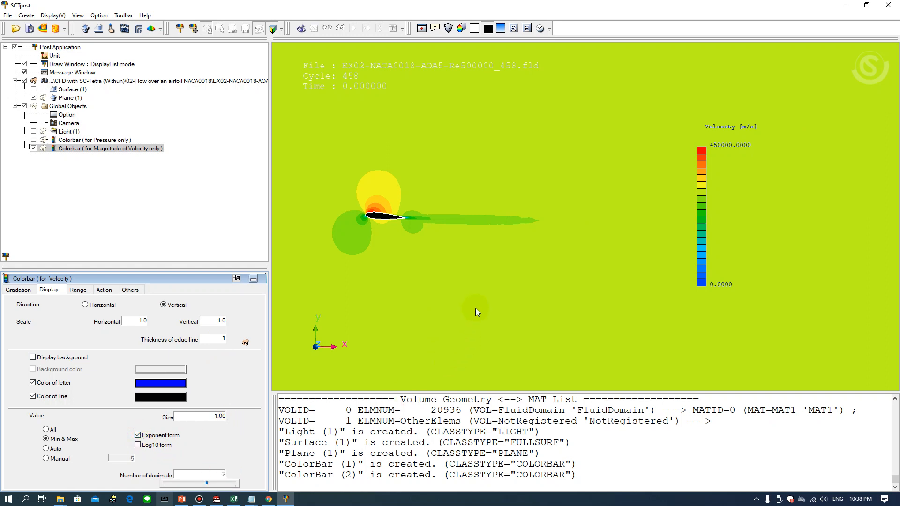
{"action": "key", "text": "Return"}
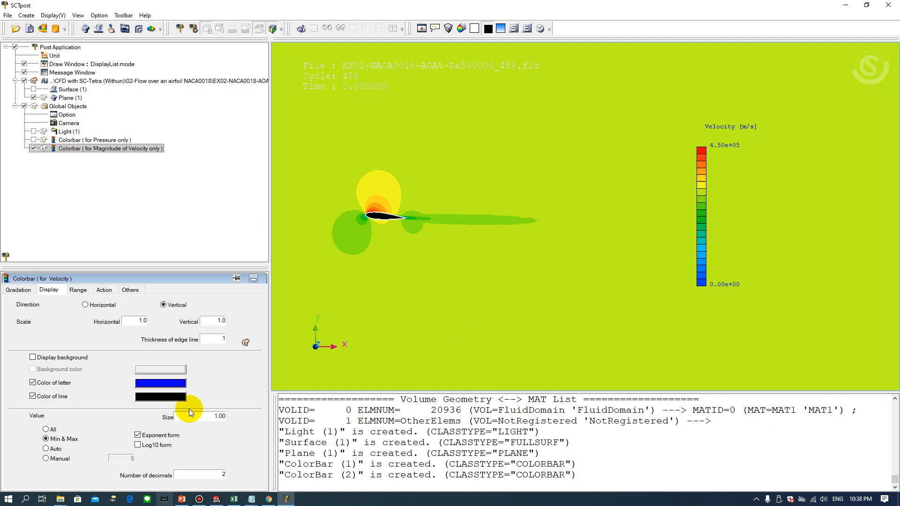
- Try a size of 12 for the velocity colorbar's value labels
{"action": "left_click_drag", "start_coordinate": [204, 416], "coordinate": [285, 414]}
{"action": "type", "text": "10."}
{"action": "key", "text": "BackSpace"}
{"action": "key", "text": "BackSpace"}
{"action": "type", "text": "2"}
{"action": "key", "text": "Return"}
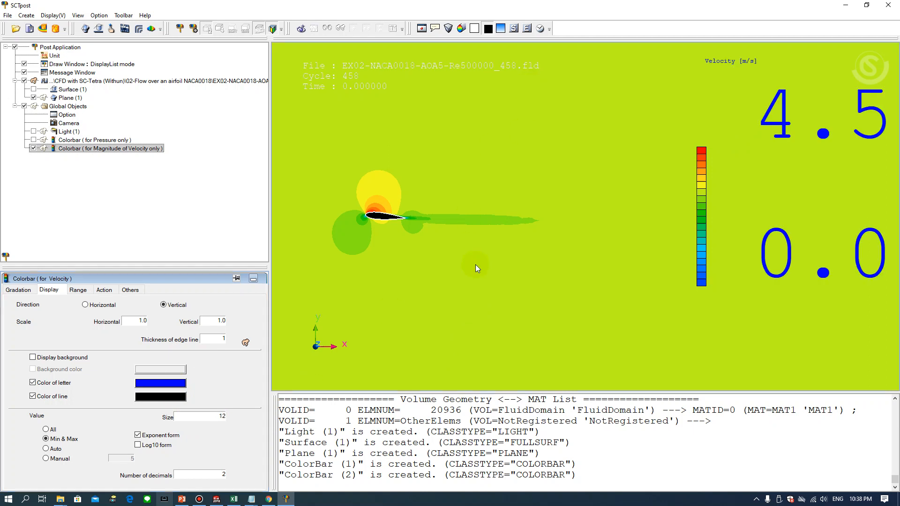
- Set the size of the velocity colorbar's value labels to 1.2
{"action": "left_click_drag", "start_coordinate": [216, 418], "coordinate": [272, 417]}
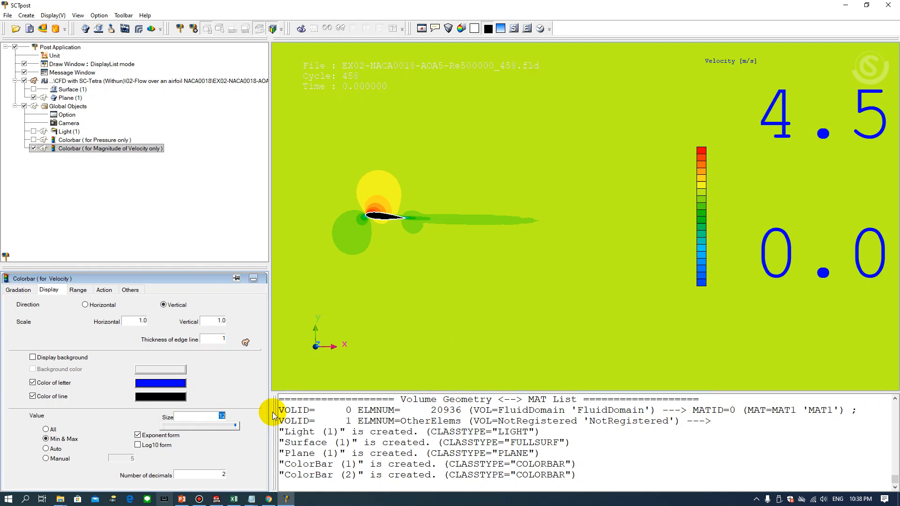
{"action": "type", "text": "1.2"}
{"action": "key", "text": "Return"}
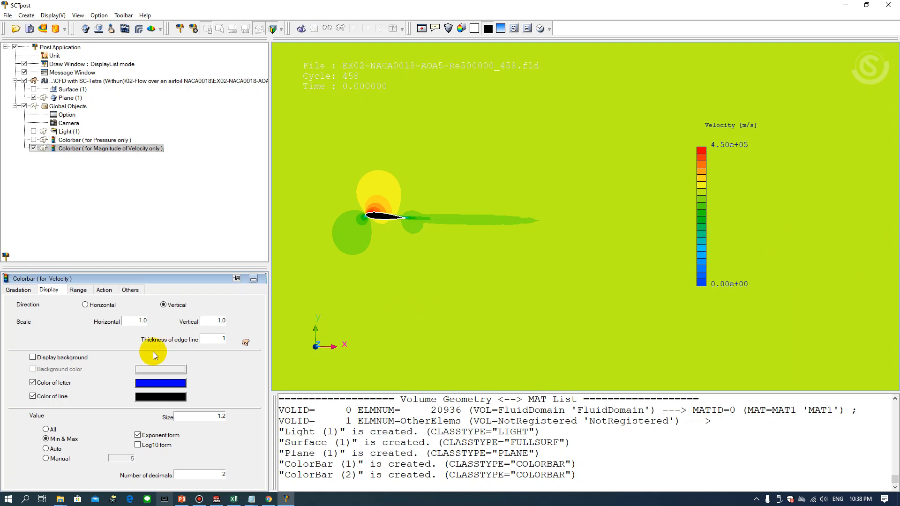
- Switch the velocity colorbar's value display to Manual with 5 values
{"action": "left_click", "coordinate": [18, 290]}
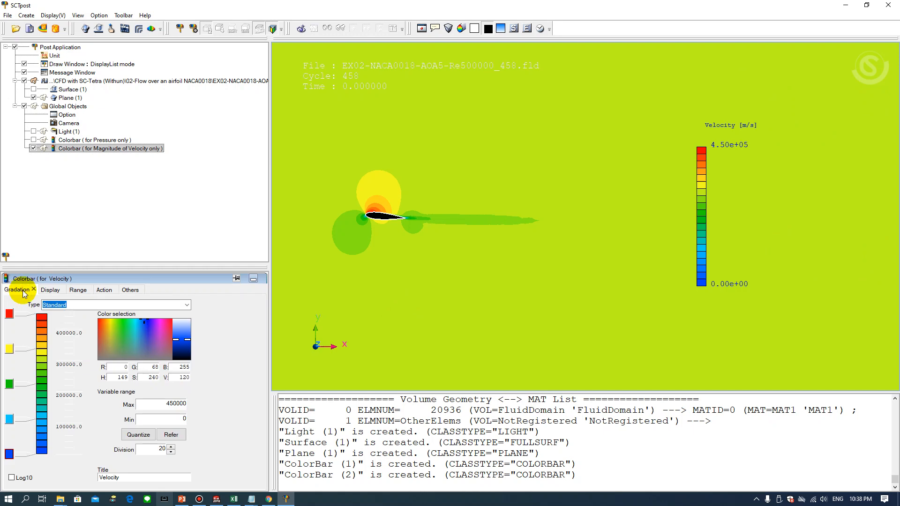
{"action": "left_click", "coordinate": [59, 292]}
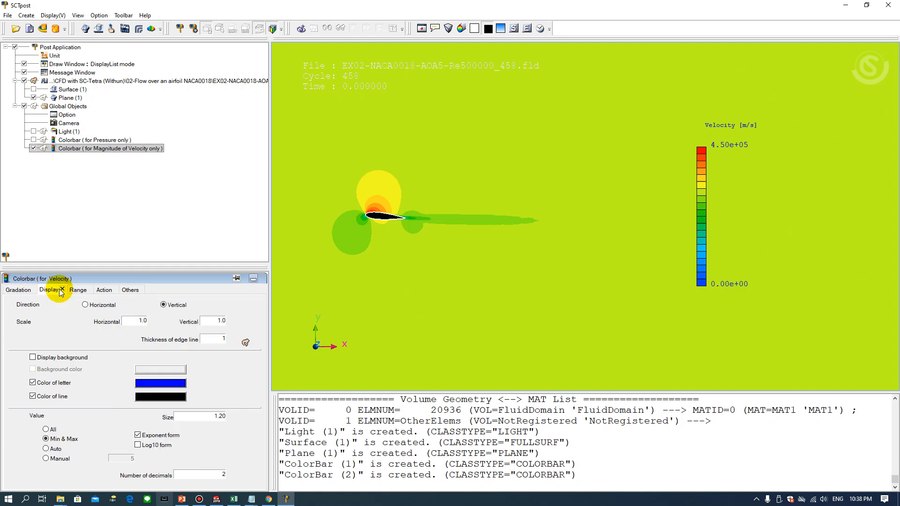
{"action": "left_click", "coordinate": [46, 439]}
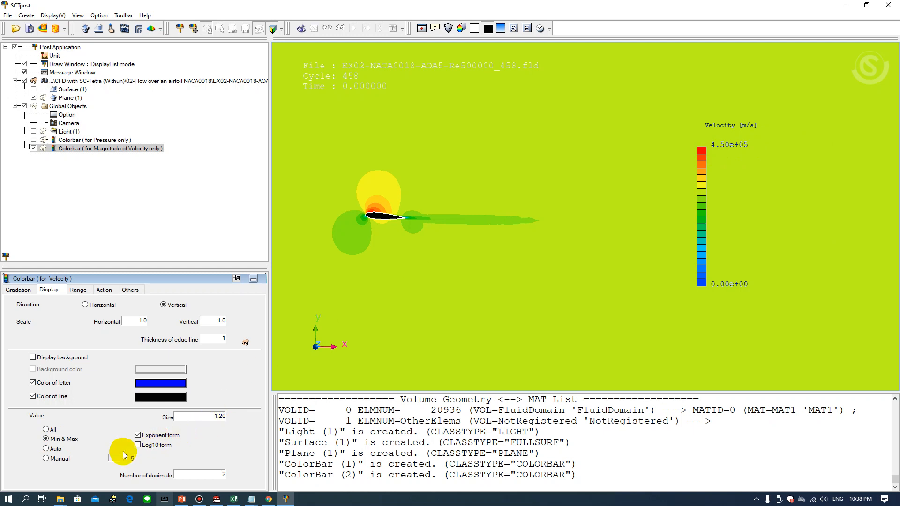
{"action": "left_click", "coordinate": [45, 458]}
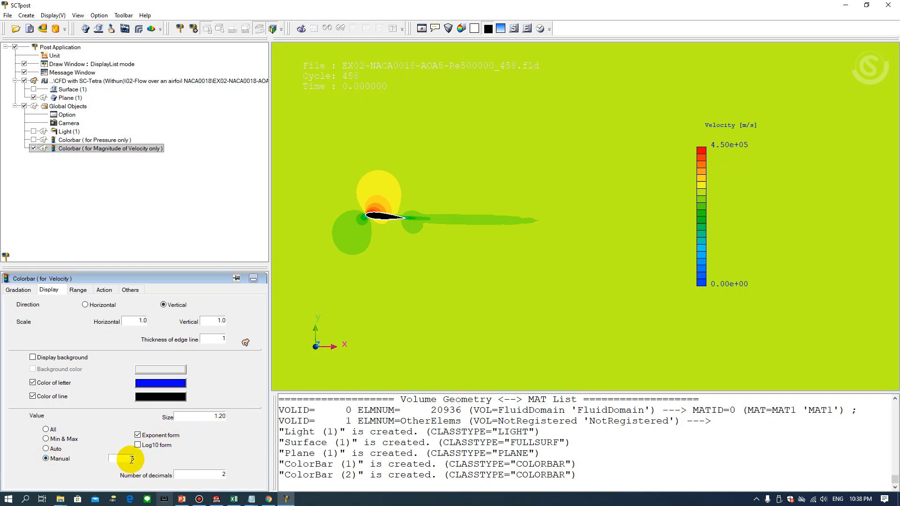
{"action": "left_click", "coordinate": [439, 222]}
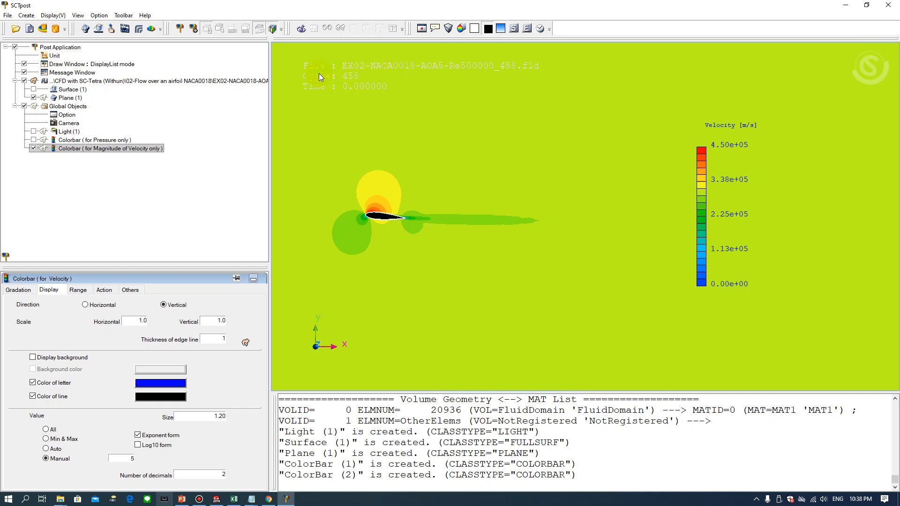
- Enable a custom color for the result file's title text in the draw window and set it to blue
{"action": "left_click", "coordinate": [86, 82]}
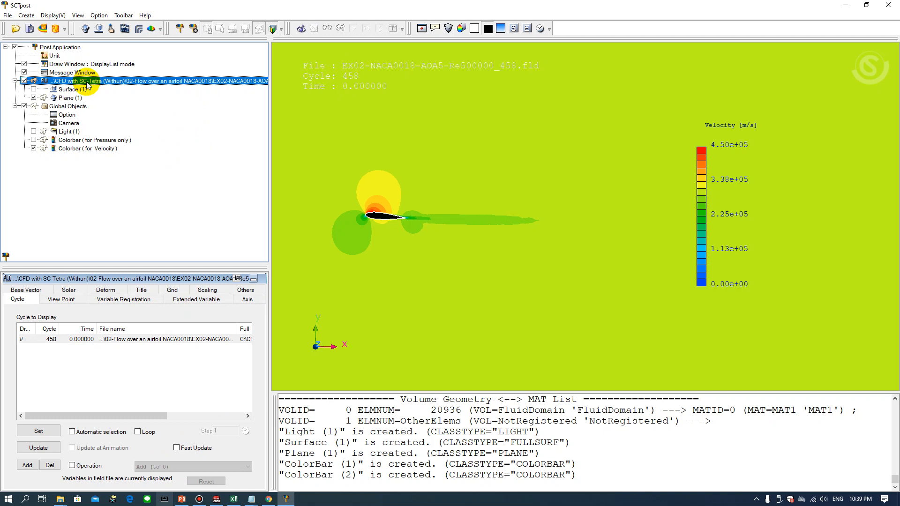
{"action": "left_click", "coordinate": [141, 290]}
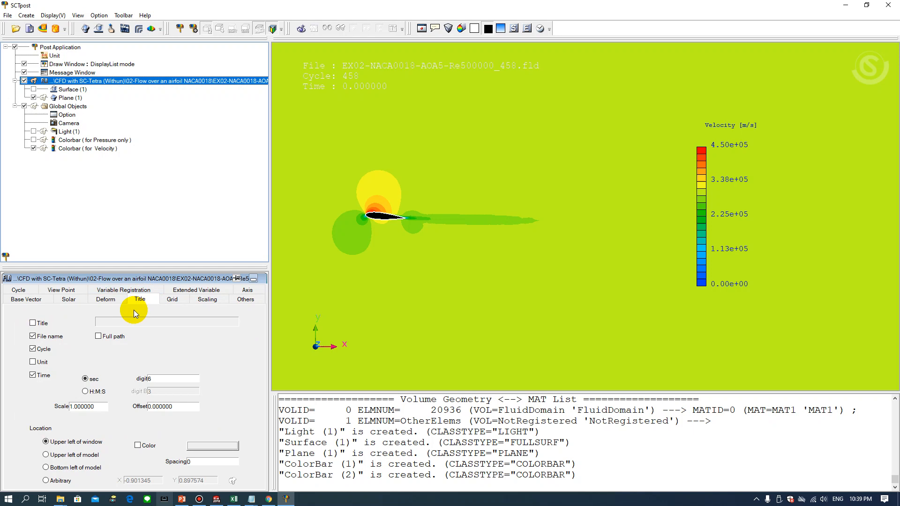
{"action": "left_click", "coordinate": [137, 445]}
{"action": "left_click", "coordinate": [199, 446]}
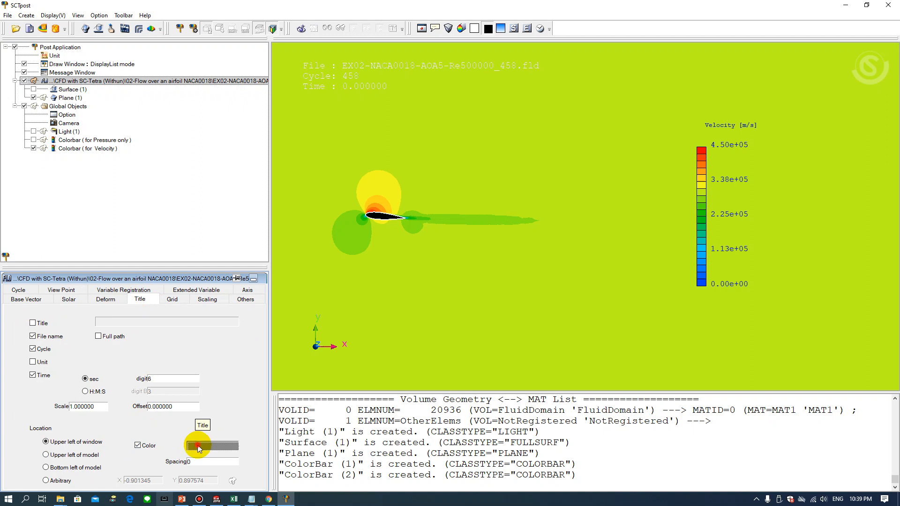
{"action": "left_click", "coordinate": [131, 386]}
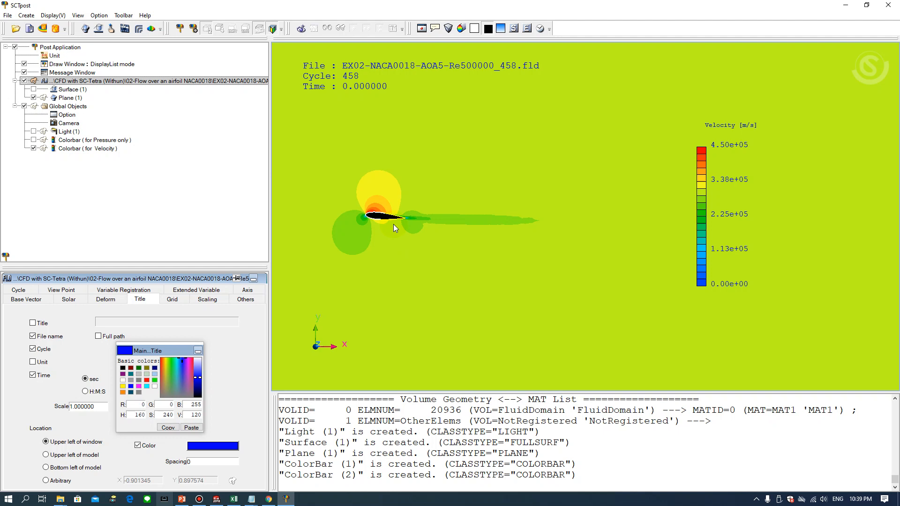
- Set the title size of the velocity colorbar to 1.2
{"action": "left_click", "coordinate": [105, 149]}
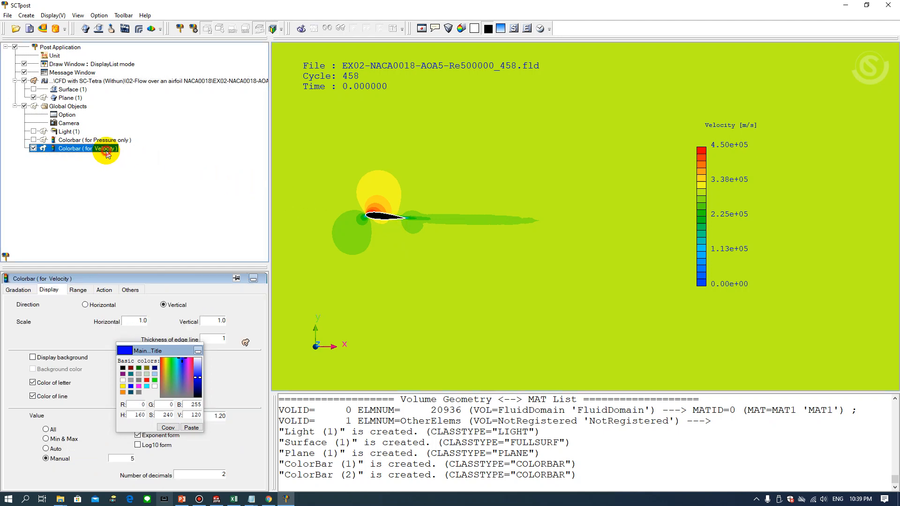
{"action": "left_click", "coordinate": [199, 351]}
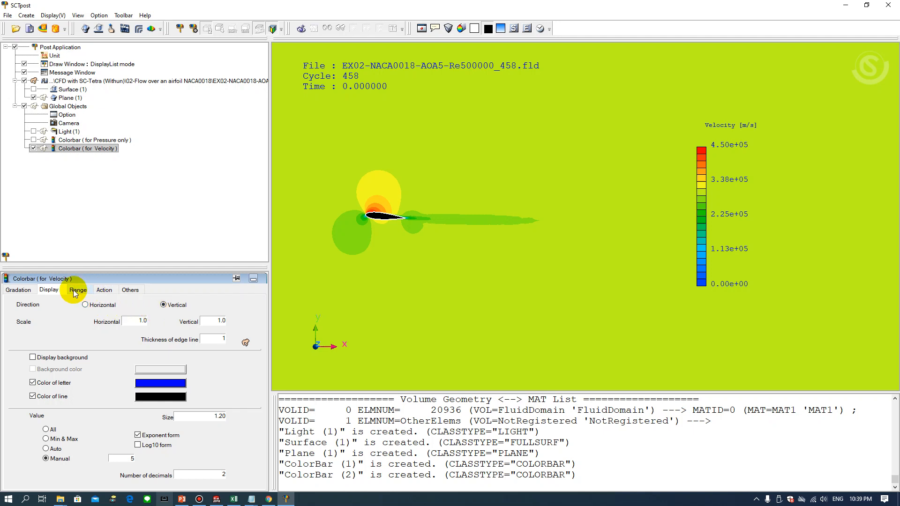
{"action": "left_click", "coordinate": [130, 291]}
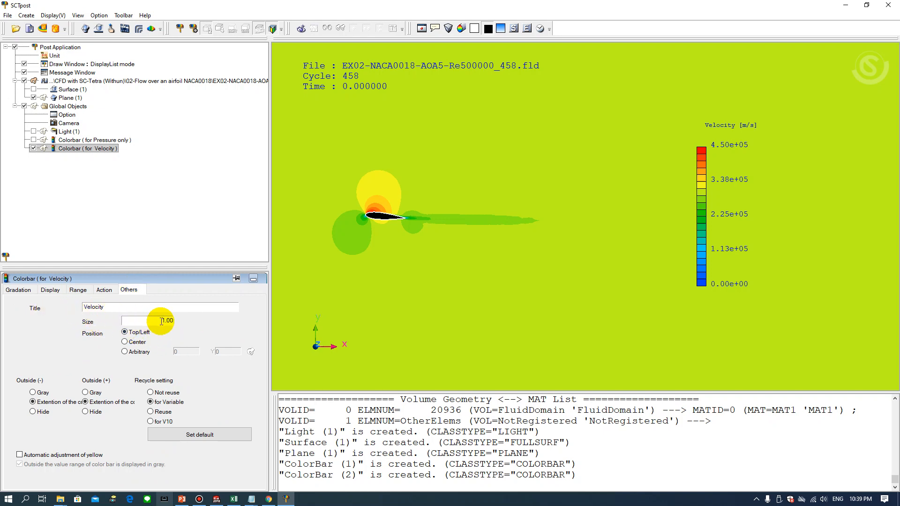
{"action": "key", "text": "Tab"}
{"action": "type", "text": "1"}
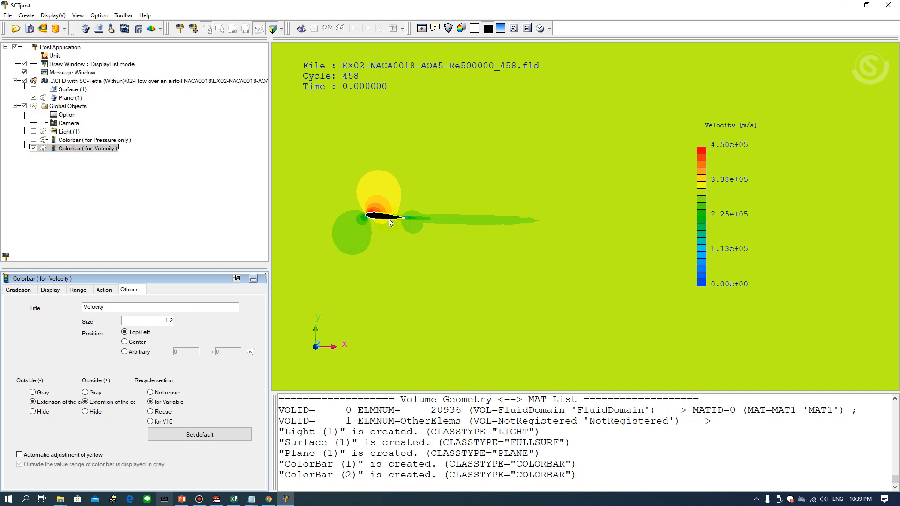
{"action": "key", "text": "Return"}
{"action": "left_click", "coordinate": [12, 289]}
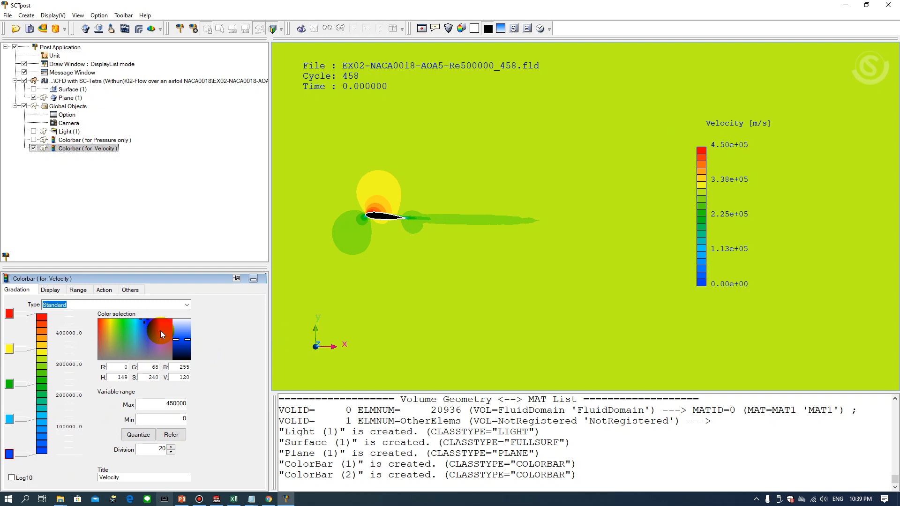
{"action": "left_click", "coordinate": [51, 290]}
- Zoom in on the velocity contour and centre the airfoil in the draw window, leaving room for the colorbar
{"action": "scroll", "coordinate": [398, 225], "scroll_direction": "up", "scroll_amount": 2}
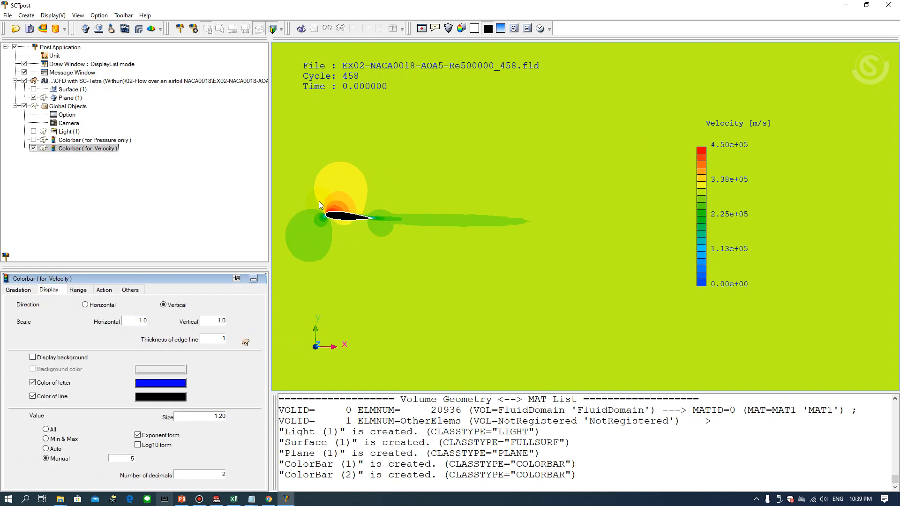
{"action": "middle_click_drag", "start_coordinate": [339, 223], "coordinate": [508, 258]}
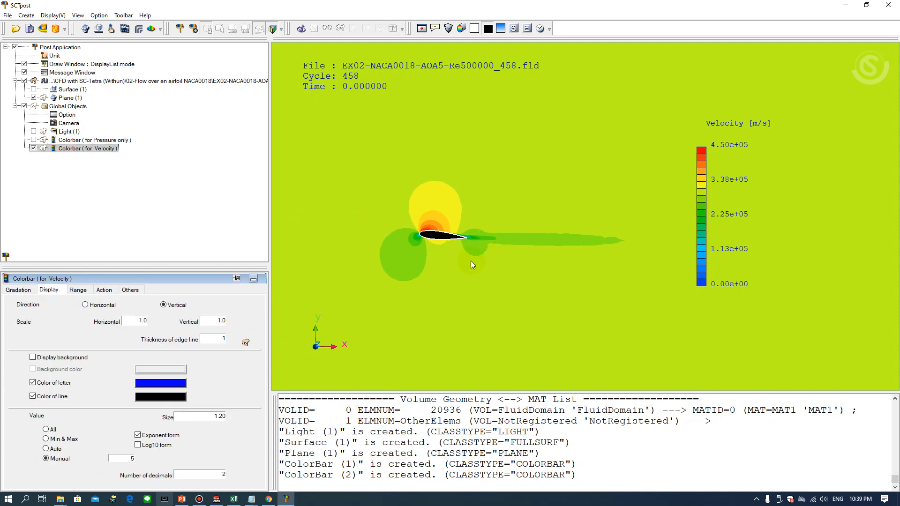
{"action": "right_click_drag", "start_coordinate": [470, 259], "coordinate": [617, 283]}
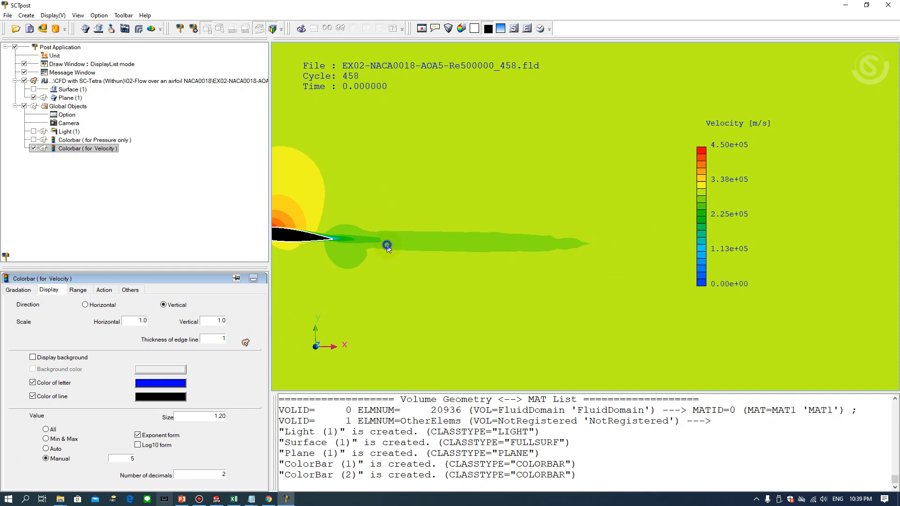
{"action": "left_click_drag", "start_coordinate": [387, 244], "coordinate": [558, 237]}
{"action": "right_click_drag", "start_coordinate": [444, 237], "coordinate": [512, 245]}
{"action": "middle_click_drag", "start_coordinate": [351, 237], "coordinate": [627, 179]}
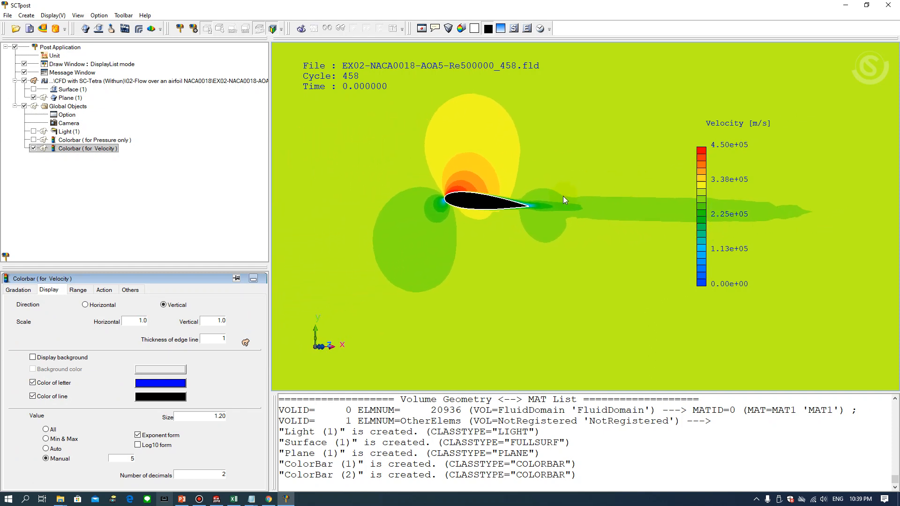
{"action": "right_click_drag", "start_coordinate": [519, 199], "coordinate": [547, 219]}
{"action": "middle_click_drag", "start_coordinate": [429, 204], "coordinate": [492, 218]}
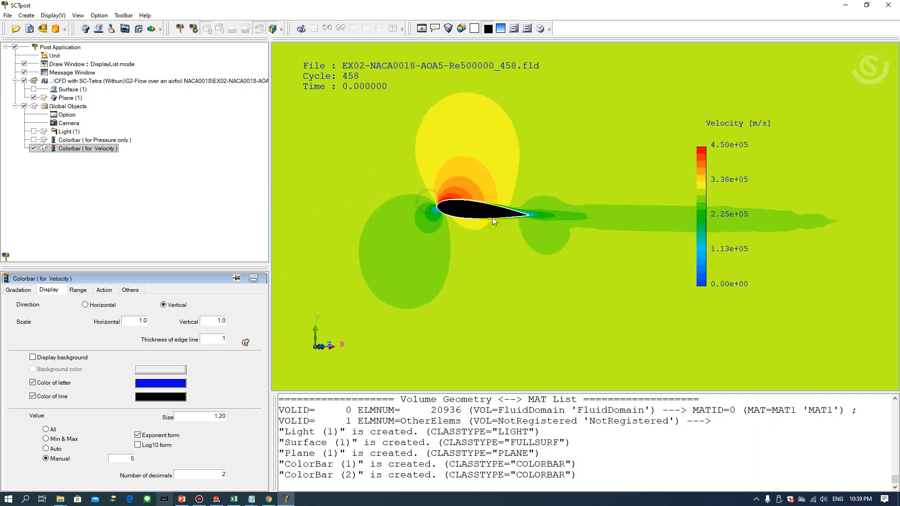
{"action": "right_click_drag", "start_coordinate": [492, 218], "coordinate": [511, 227]}
{"action": "middle_click_drag", "start_coordinate": [438, 207], "coordinate": [499, 226]}
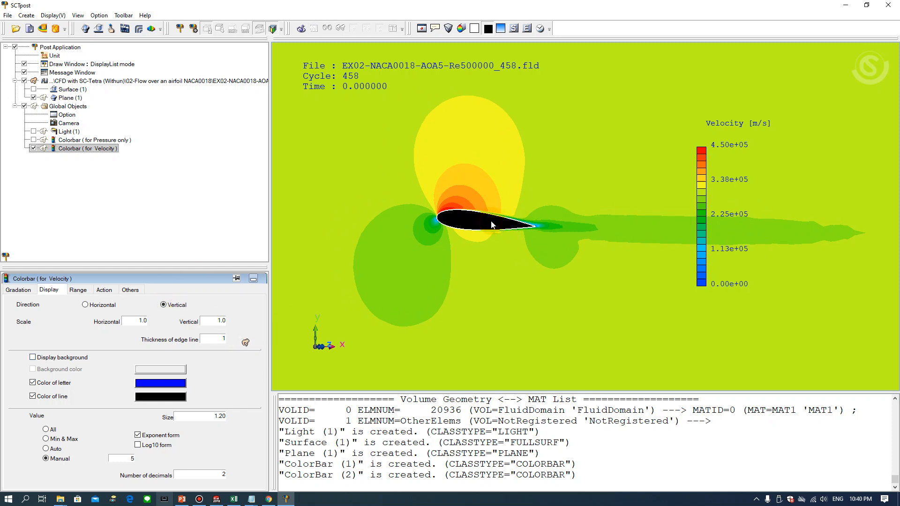
{"action": "left_click_drag", "start_coordinate": [490, 220], "coordinate": [561, 227]}
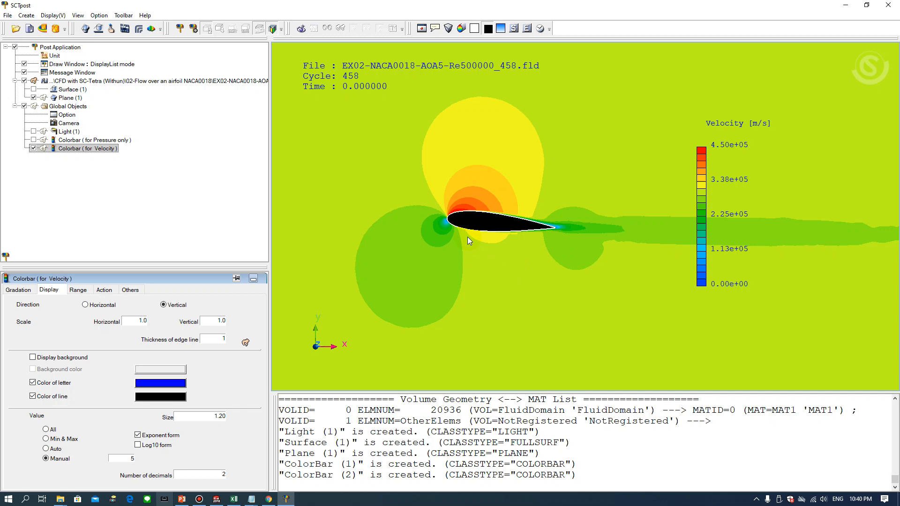
- Switch to PowerPoint and examine the velocity and pressure contour images on slide 22, then return to SCTpost
{"action": "left_click", "coordinate": [182, 499]}
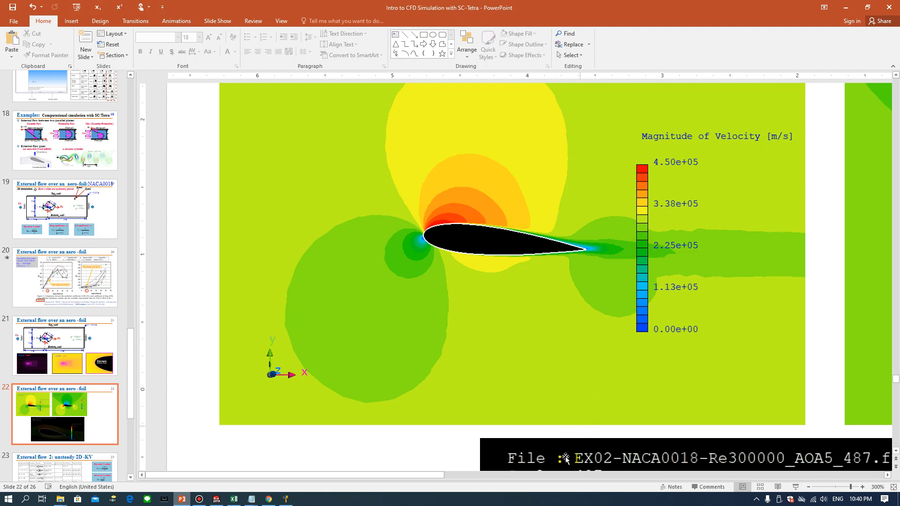
{"action": "left_click_drag", "start_coordinate": [438, 476], "coordinate": [452, 473]}
{"action": "scroll", "coordinate": [513, 321], "scroll_direction": "down", "scroll_amount": 1, "text": "ctrl"}
{"action": "scroll", "coordinate": [513, 322], "scroll_direction": "down", "scroll_amount": 3, "text": "ctrl"}
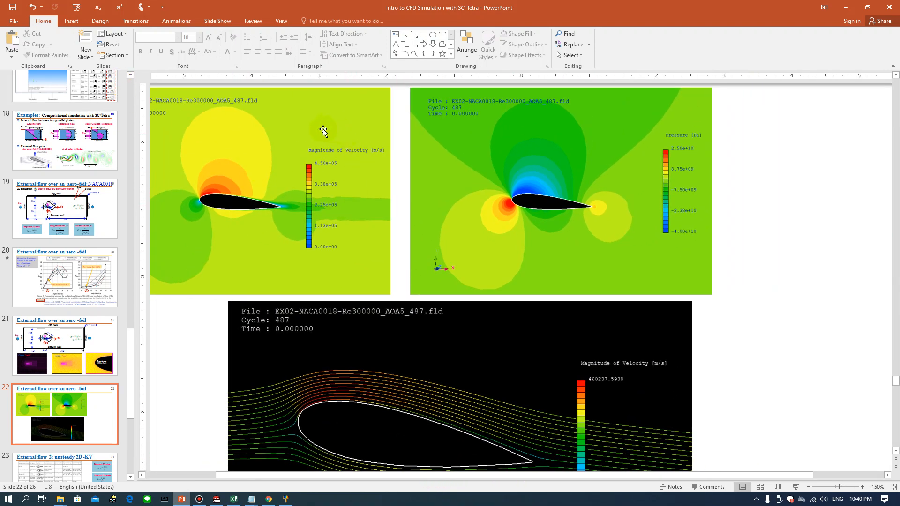
{"action": "left_click_drag", "start_coordinate": [344, 475], "coordinate": [286, 474]}
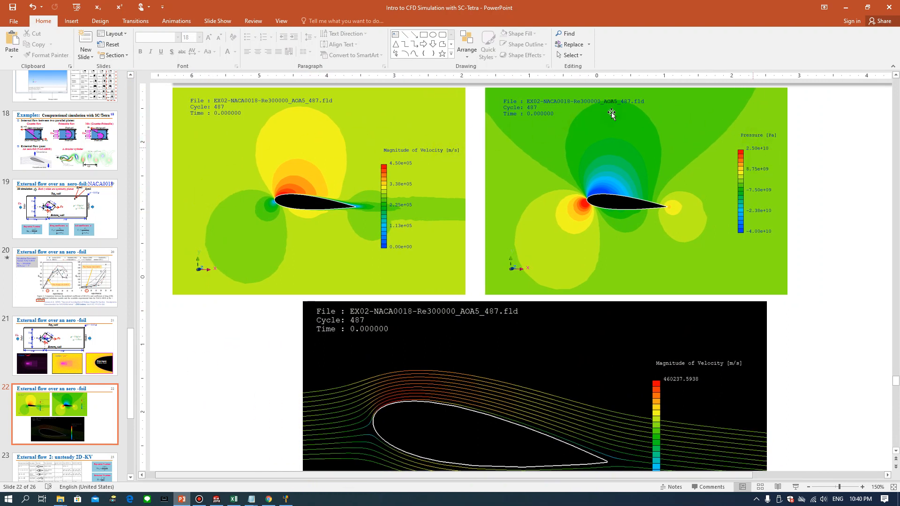
{"action": "left_click", "coordinate": [283, 500]}
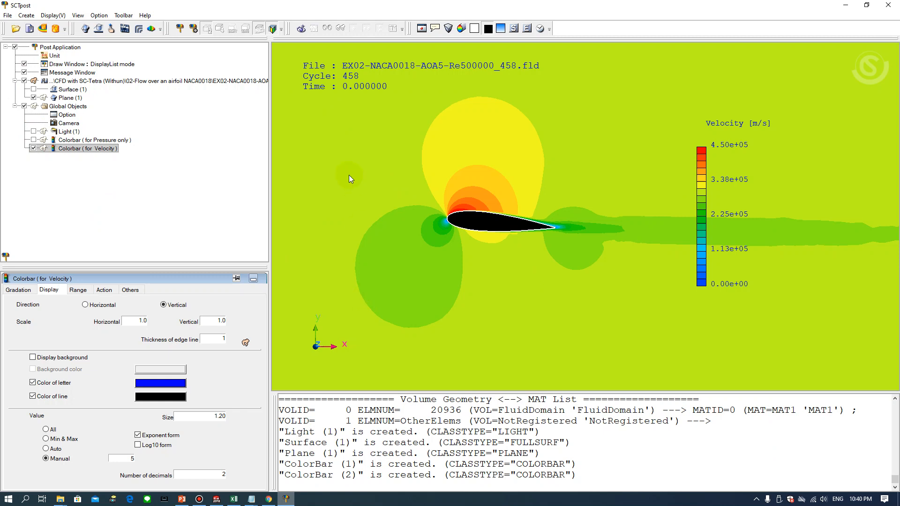
- Start saving the post-processing status as an STA file and choose the folder 02-Flow over an airfoil NACA0018 as its location
{"action": "left_click", "coordinate": [31, 30]}
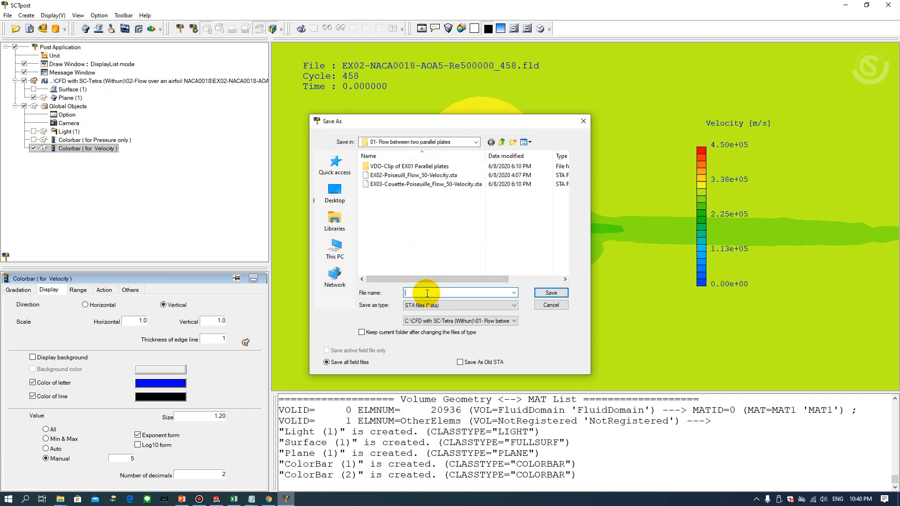
{"action": "type", "text": "E"}
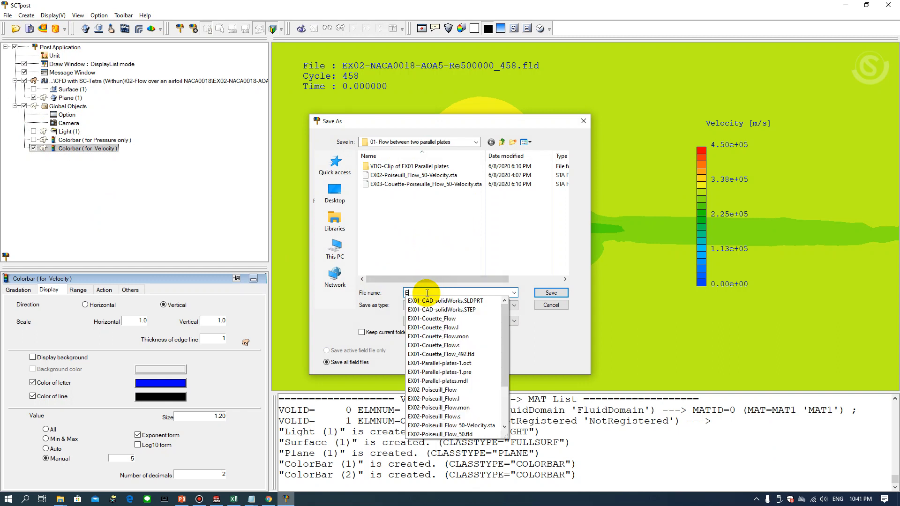
{"action": "left_click", "coordinate": [476, 142]}
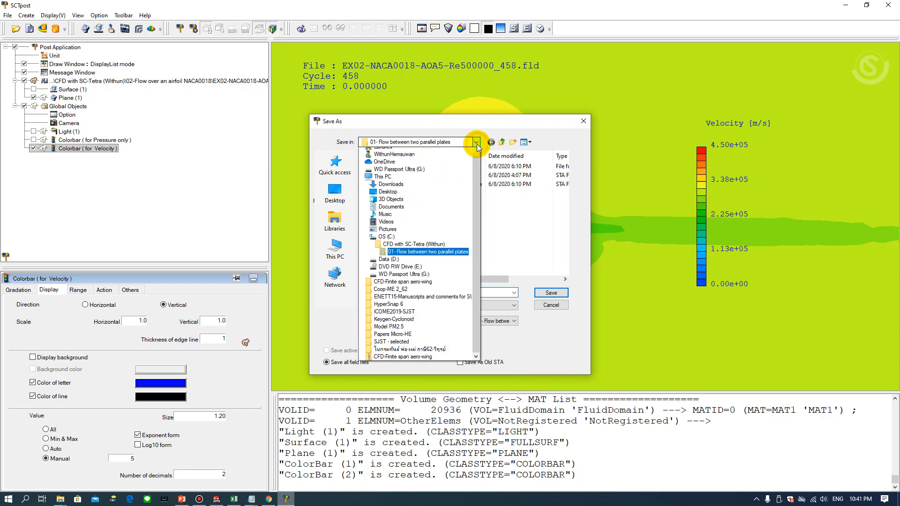
{"action": "left_click", "coordinate": [423, 244]}
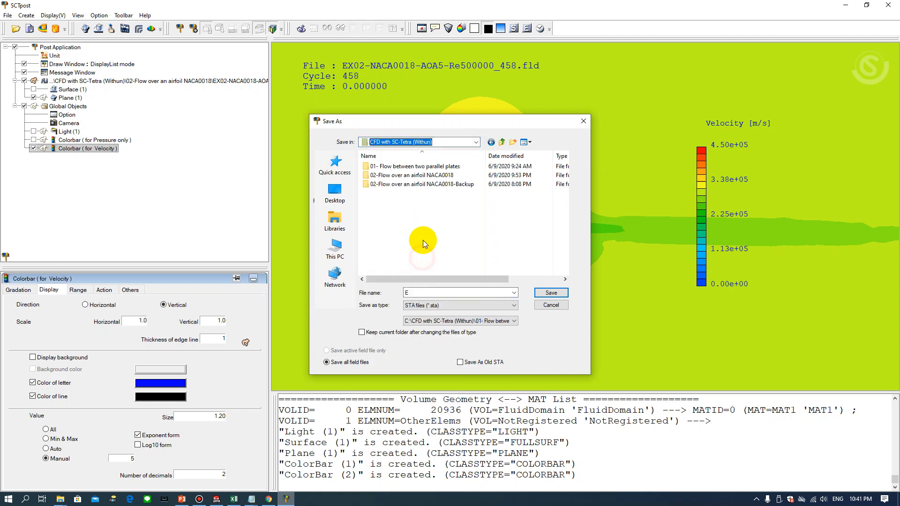
{"action": "double_click", "coordinate": [401, 175]}
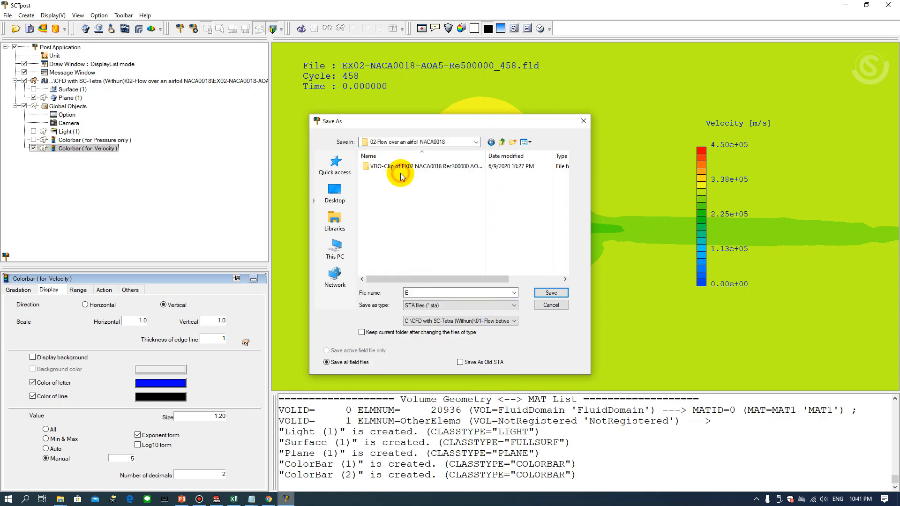
- Check the existing file names of the airfoil project in File Explorer and return to the save dialog
{"action": "double_click", "coordinate": [427, 292]}
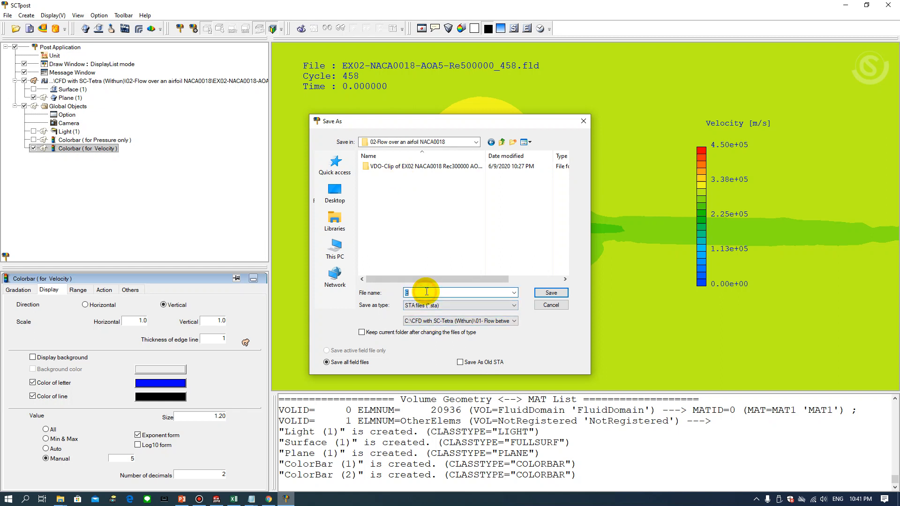
{"action": "key", "text": "BackSpace"}
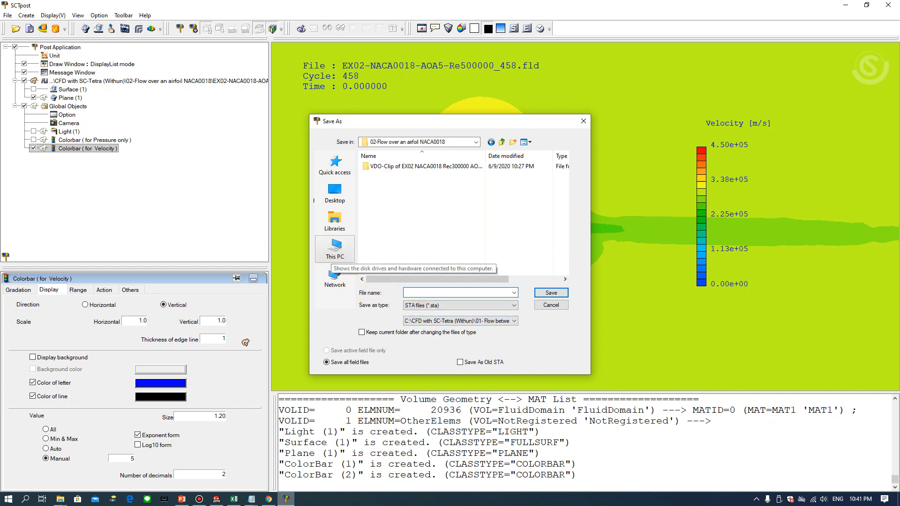
{"action": "type", "text": "XC"}
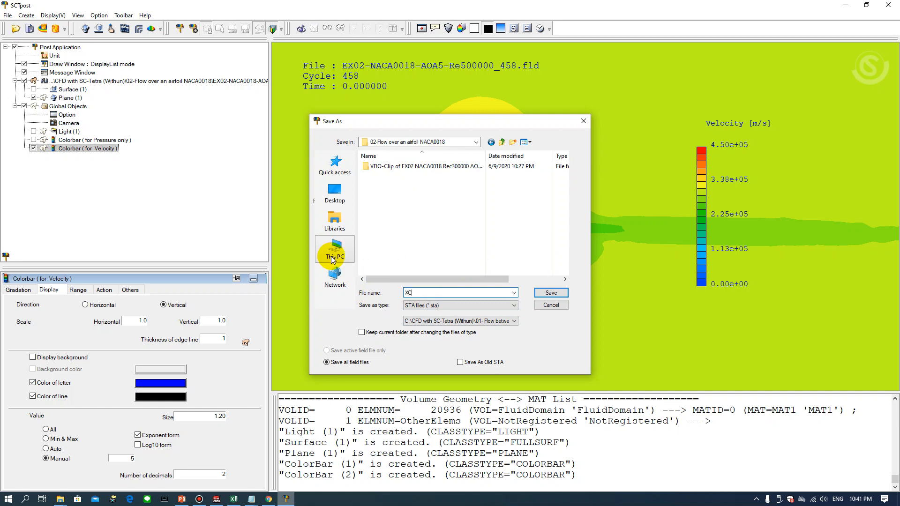
{"action": "left_click", "coordinate": [59, 500]}
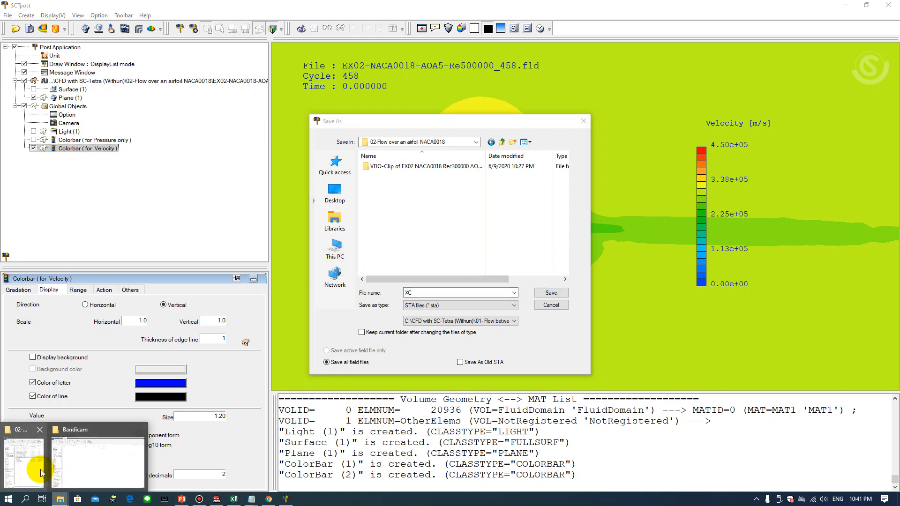
{"action": "left_click", "coordinate": [25, 434]}
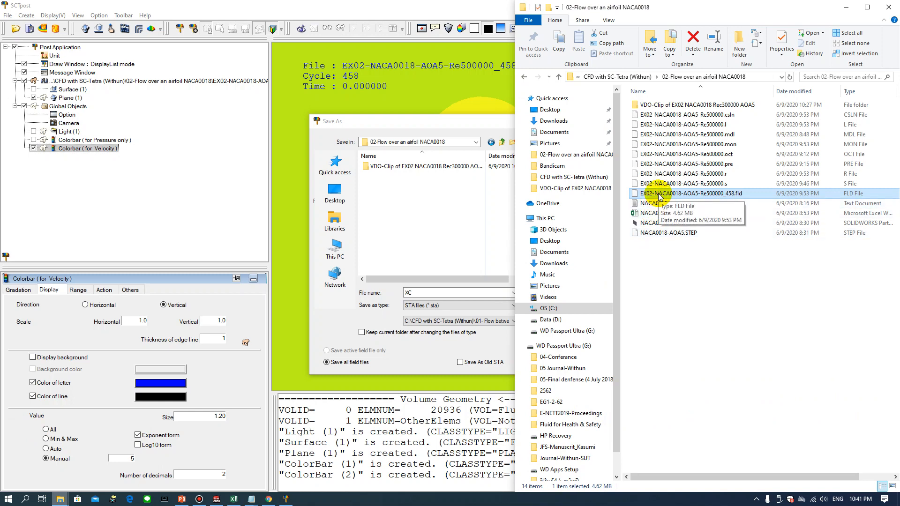
{"action": "left_click", "coordinate": [456, 121]}
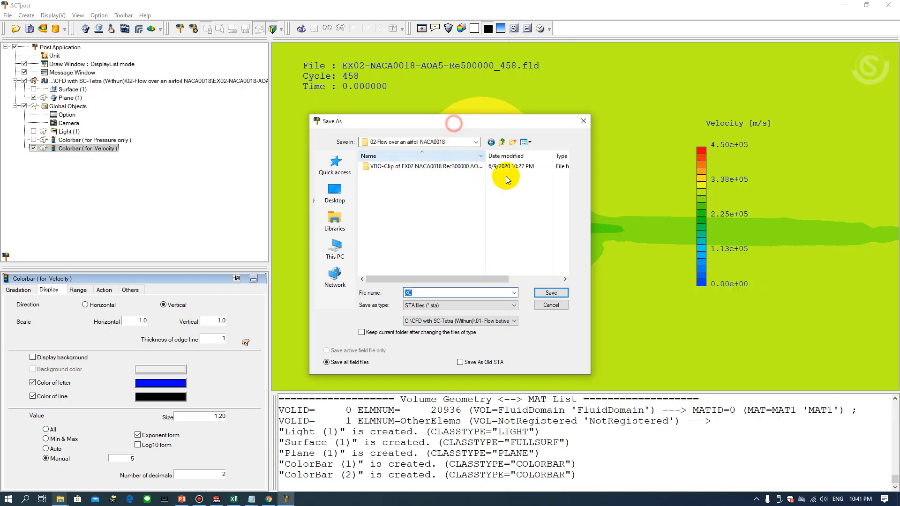
- Save the status in 02-Flow over an airfoil NACA0018 as an STA file based on the name EX02-NACA0018-AOA5-Re500000
{"action": "left_click", "coordinate": [474, 142]}
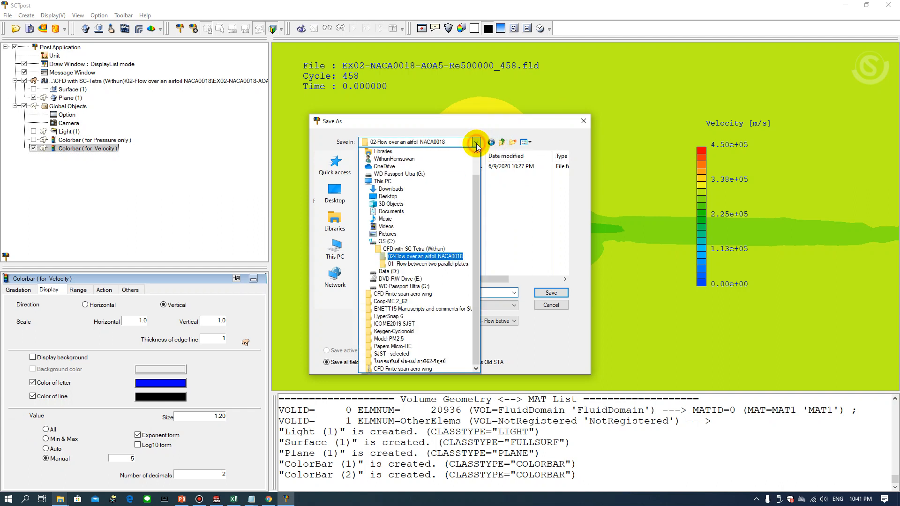
{"action": "left_click", "coordinate": [438, 257]}
{"action": "double_click", "coordinate": [427, 293]}
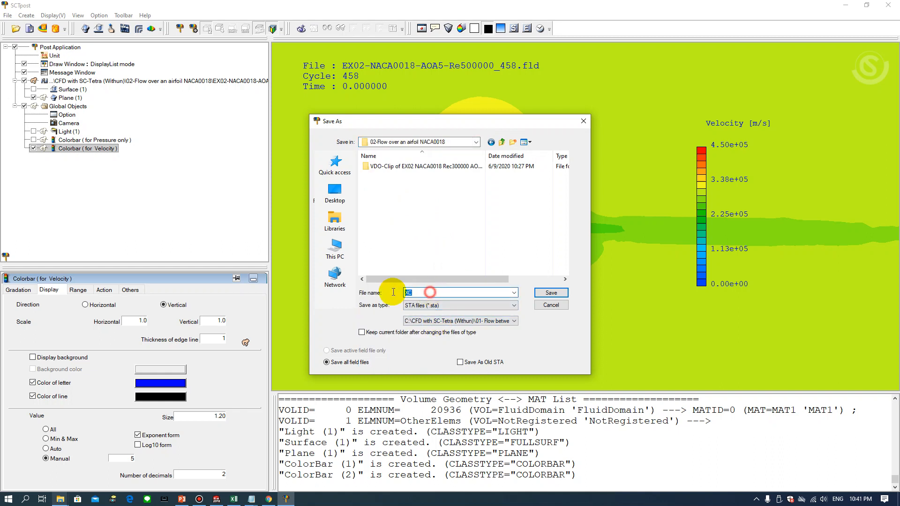
{"action": "type", "text": "EX"}
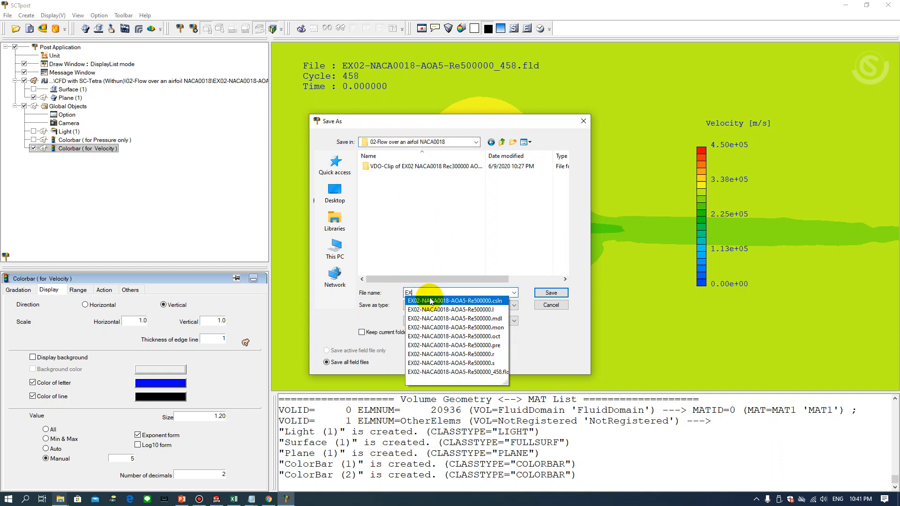
{"action": "left_click", "coordinate": [476, 311]}
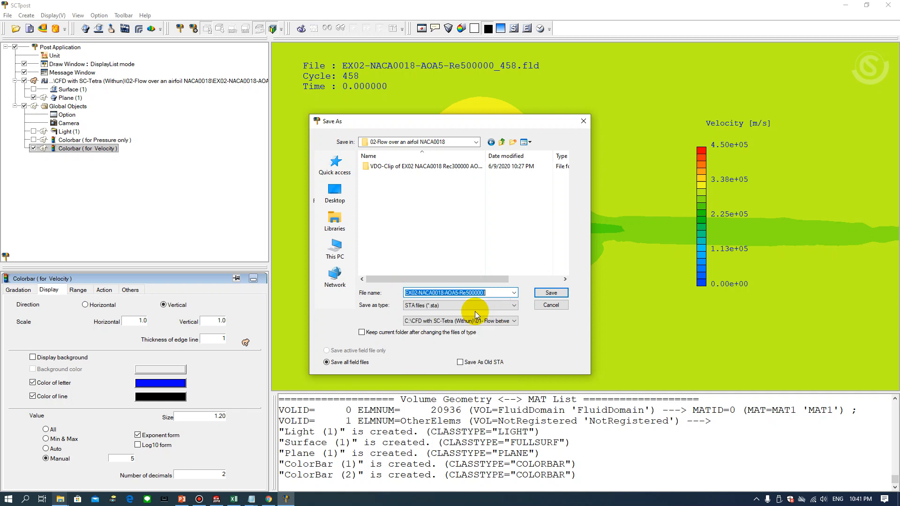
{"action": "left_click", "coordinate": [487, 295]}
{"action": "key", "text": "BackSpace"}
{"action": "key", "text": "BackSpace"}
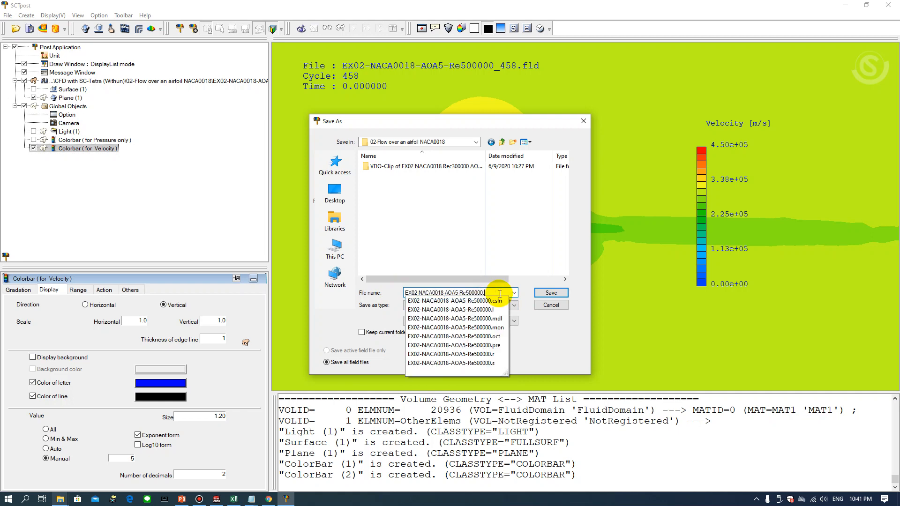
{"action": "left_click", "coordinate": [549, 294]}
{"action": "left_click", "coordinate": [451, 261]}
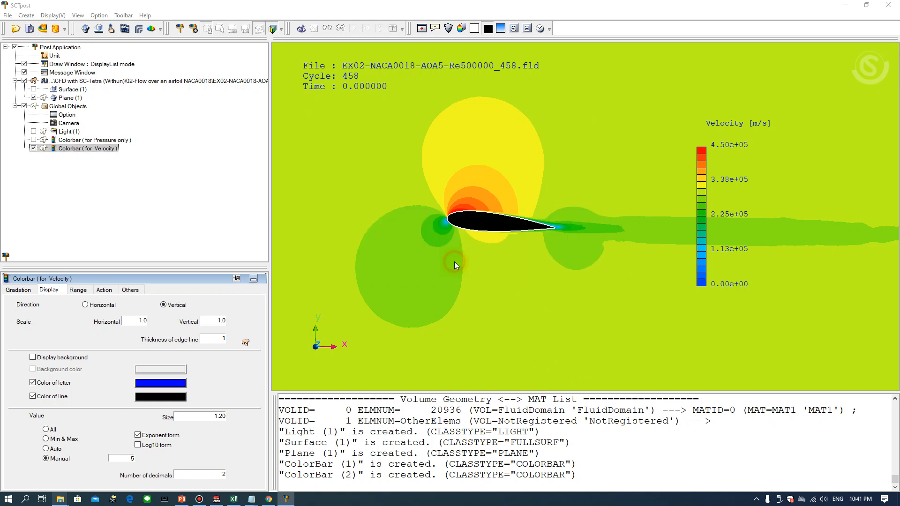
- Switch to File Explorer and look for the saved STA file in the airfoil project folder
{"action": "mouse_move", "coordinate": [60, 500]}
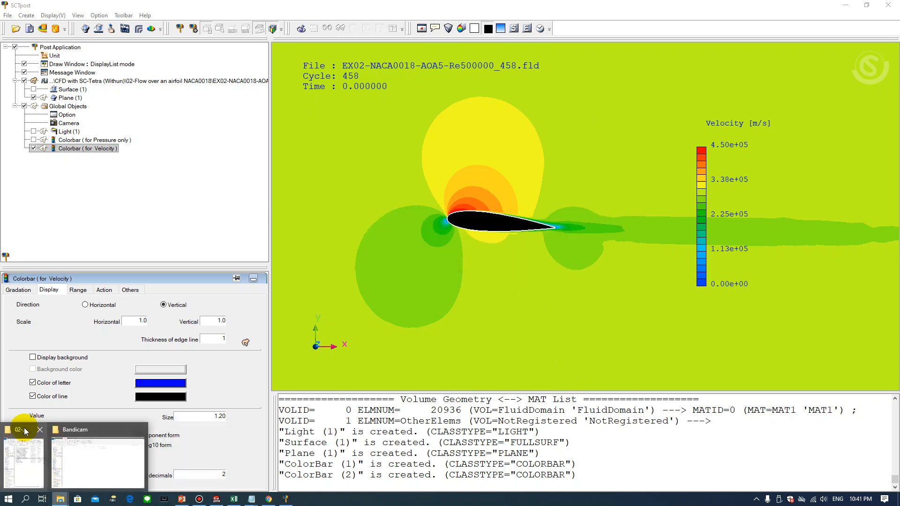
{"action": "left_click", "coordinate": [22, 433]}
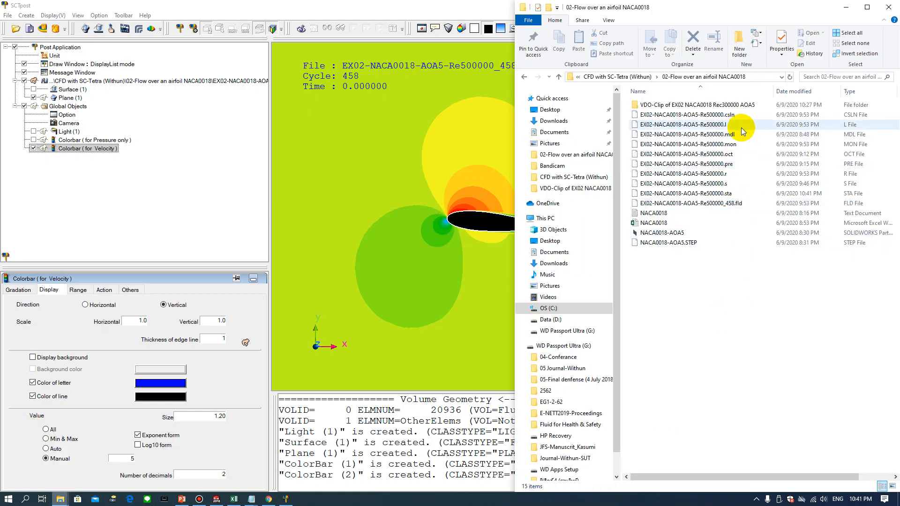
- Switch from the STA file in File Explorer to SCTpost, hide the velocity colorbar and set Plane (1)'s contour variable to Pressure (PRES)
{"action": "left_click", "coordinate": [743, 193]}
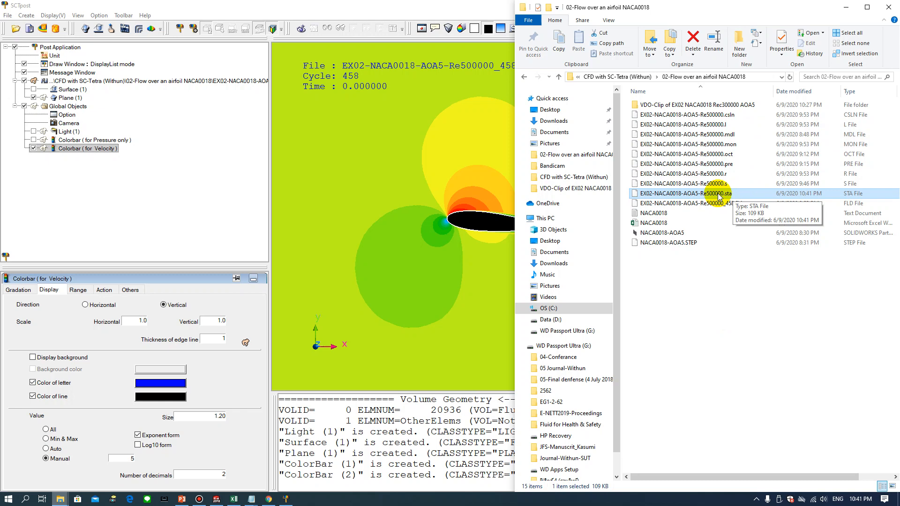
{"action": "left_click", "coordinate": [491, 226]}
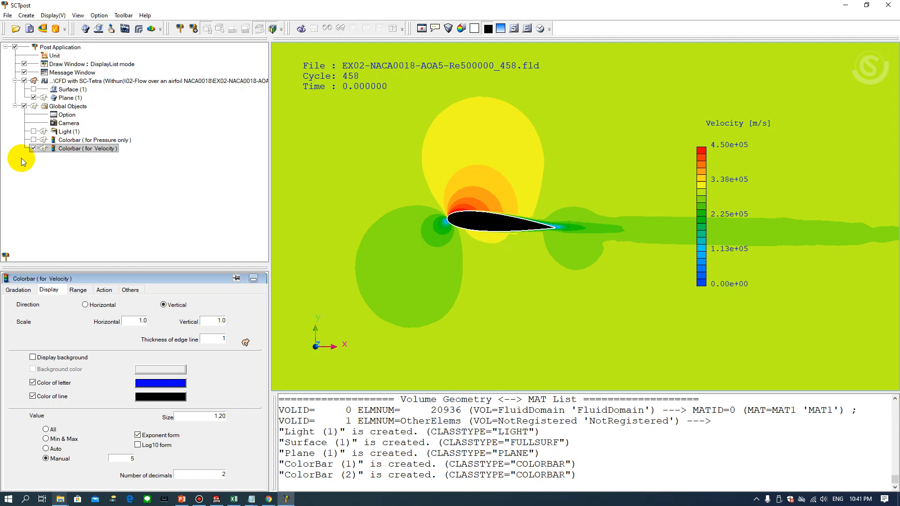
{"action": "left_click", "coordinate": [33, 148]}
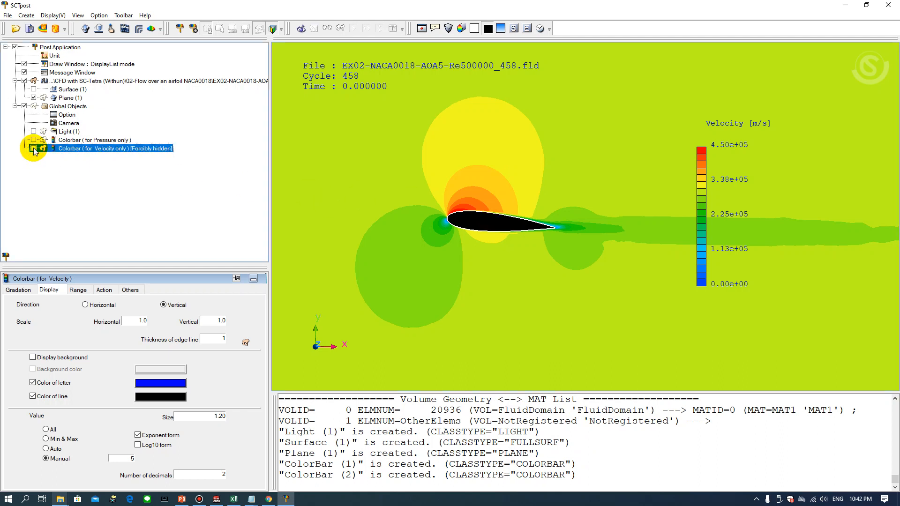
{"action": "left_click", "coordinate": [66, 99]}
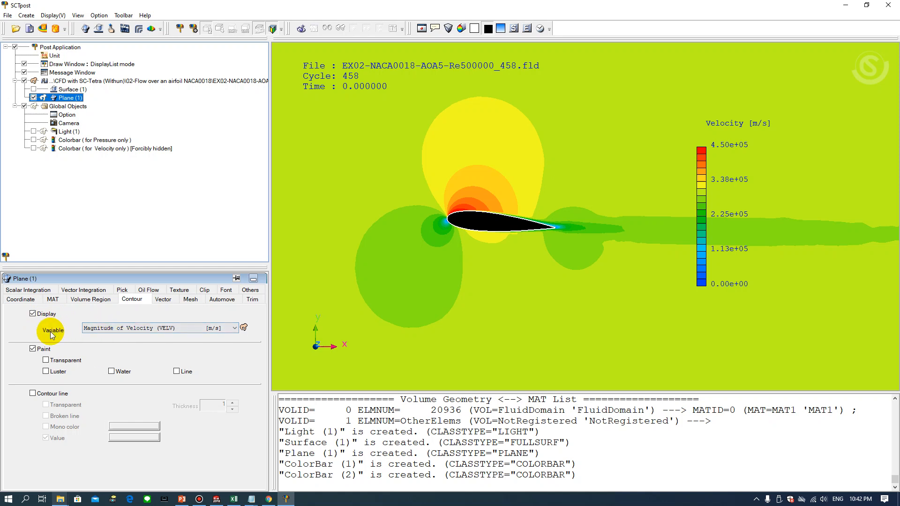
{"action": "left_click", "coordinate": [94, 332]}
{"action": "left_click", "coordinate": [98, 337]}
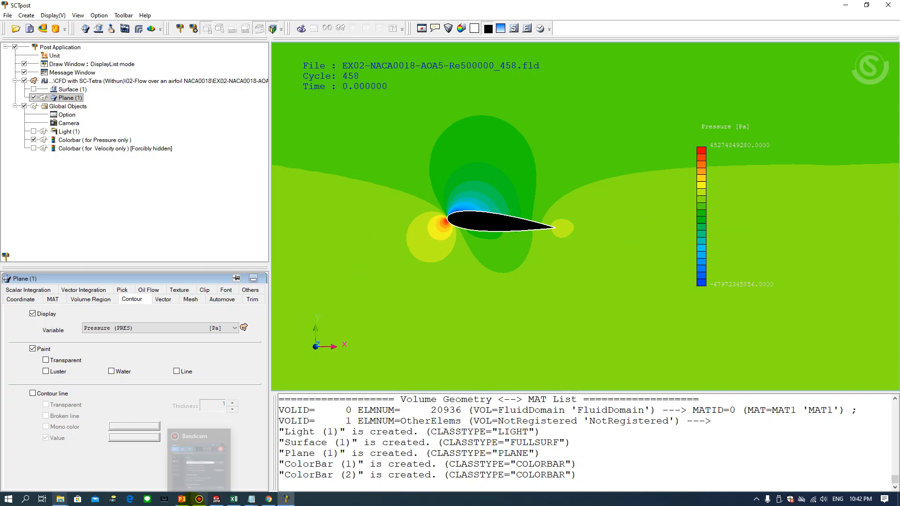
- Check the reference pressure plot on slide 22 in PowerPoint and set the pressure colorbar's letter color in SCTpost to blue
{"action": "left_click", "coordinate": [183, 501]}
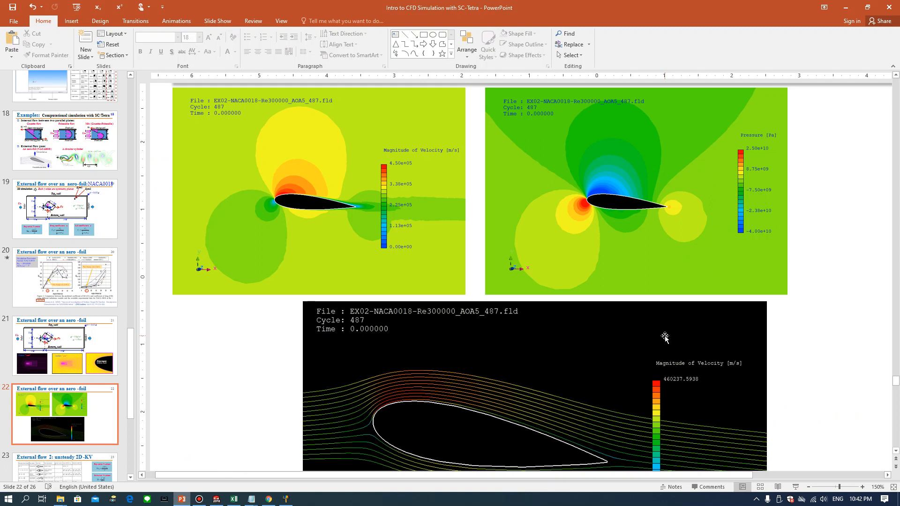
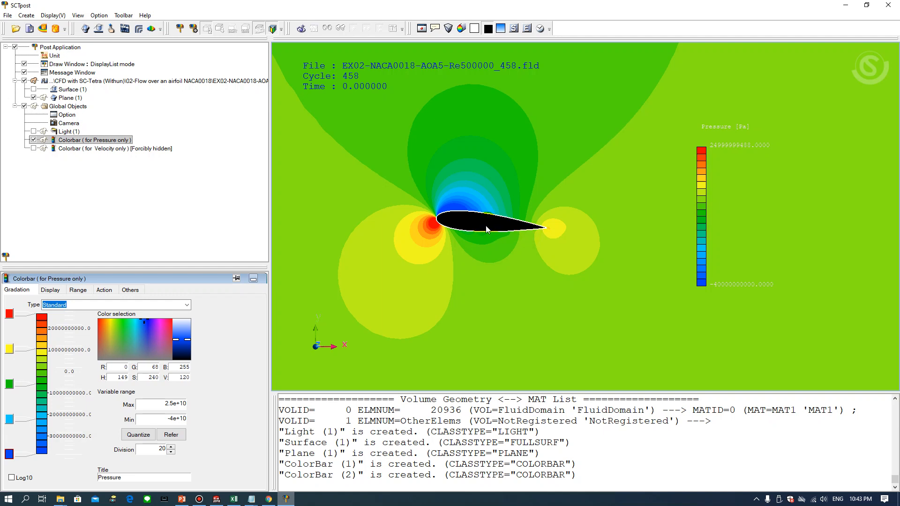
{"action": "left_click_drag", "start_coordinate": [486, 227], "coordinate": [495, 229]}
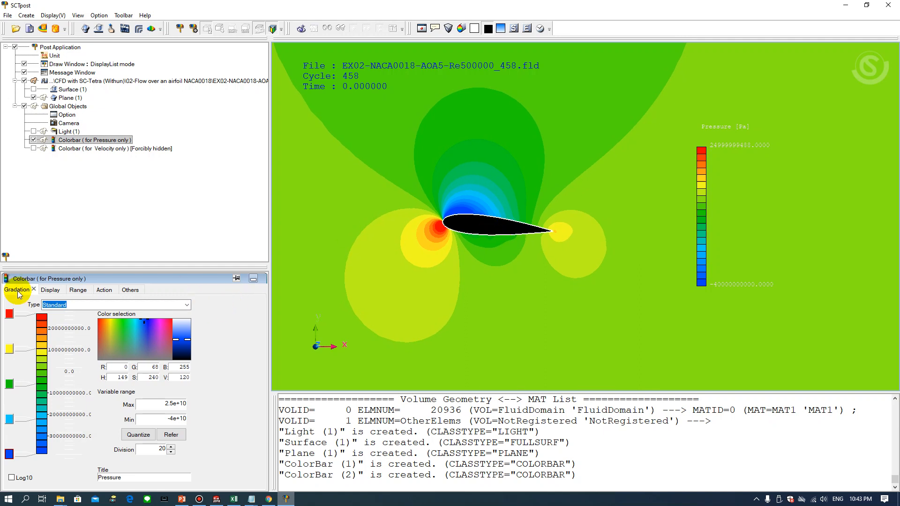
{"action": "left_click", "coordinate": [51, 290]}
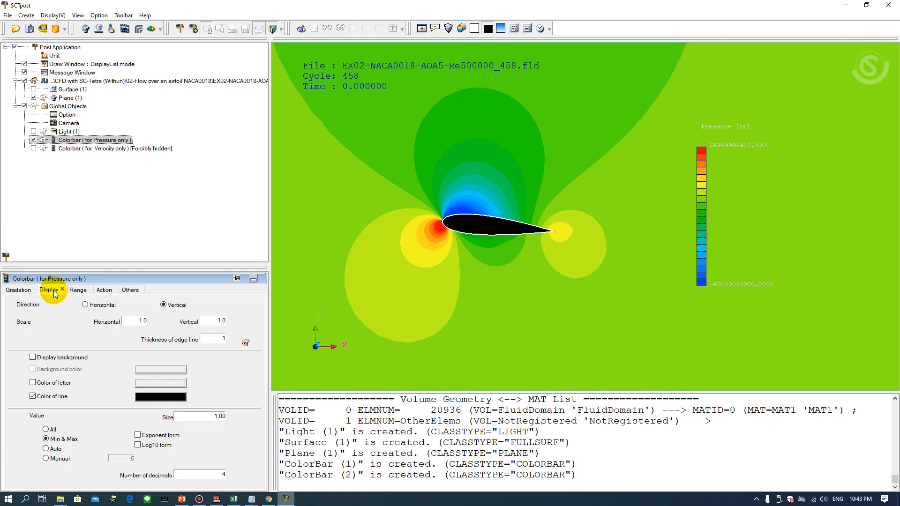
{"action": "left_click", "coordinate": [33, 382]}
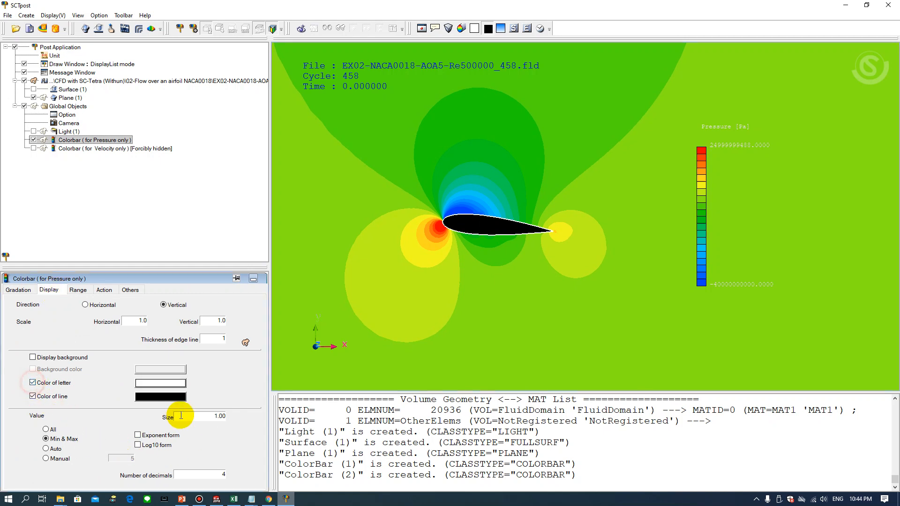
{"action": "left_click", "coordinate": [174, 384]}
{"action": "left_click", "coordinate": [108, 325]}
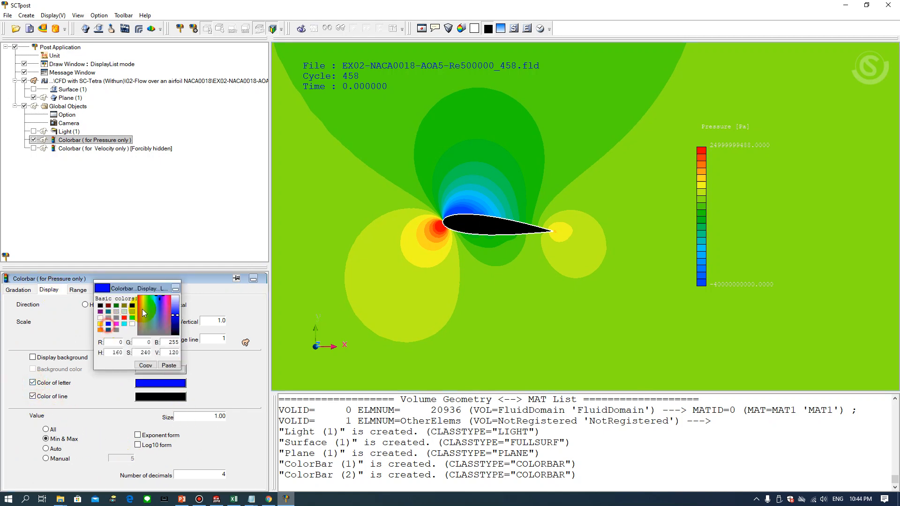
{"action": "left_click", "coordinate": [175, 288]}
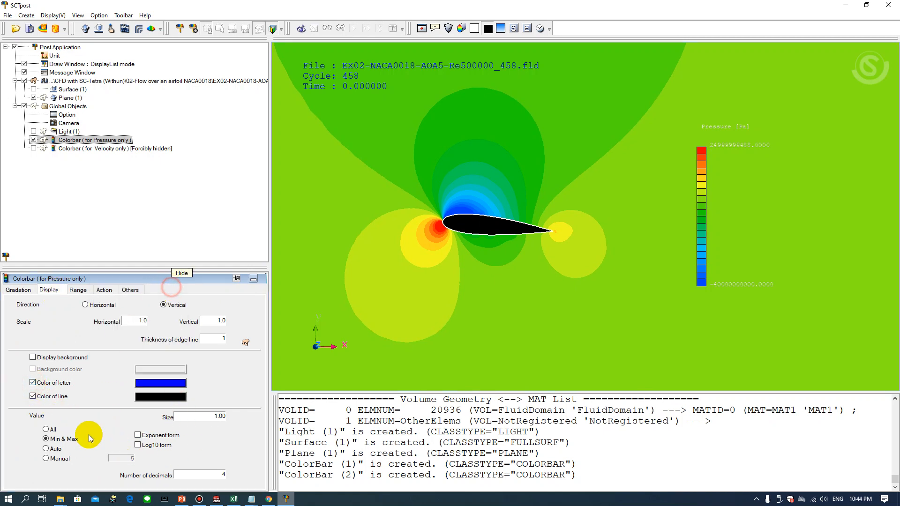
- Set the pressure colorbar to show 5 manual values with size 1.2 and 2 decimals in exponent form
{"action": "left_click", "coordinate": [46, 459]}
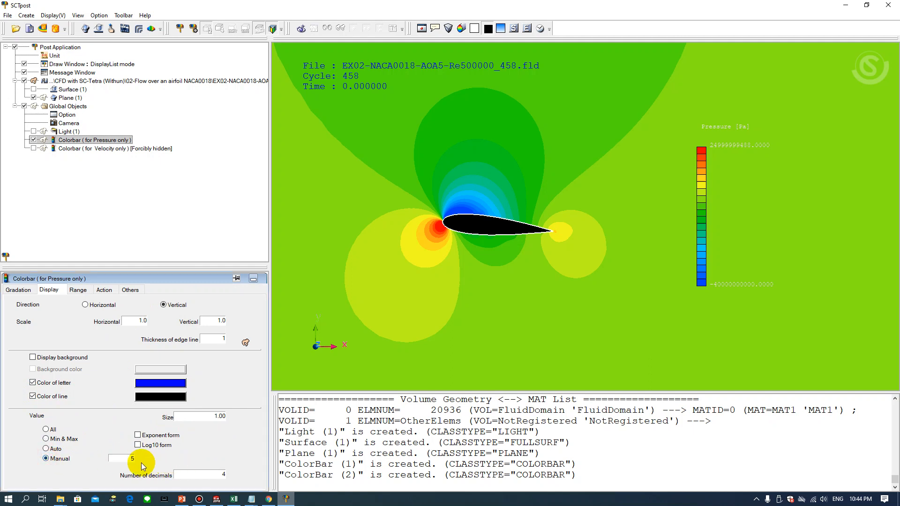
{"action": "left_click", "coordinate": [131, 459]}
{"action": "left_click", "coordinate": [218, 474]}
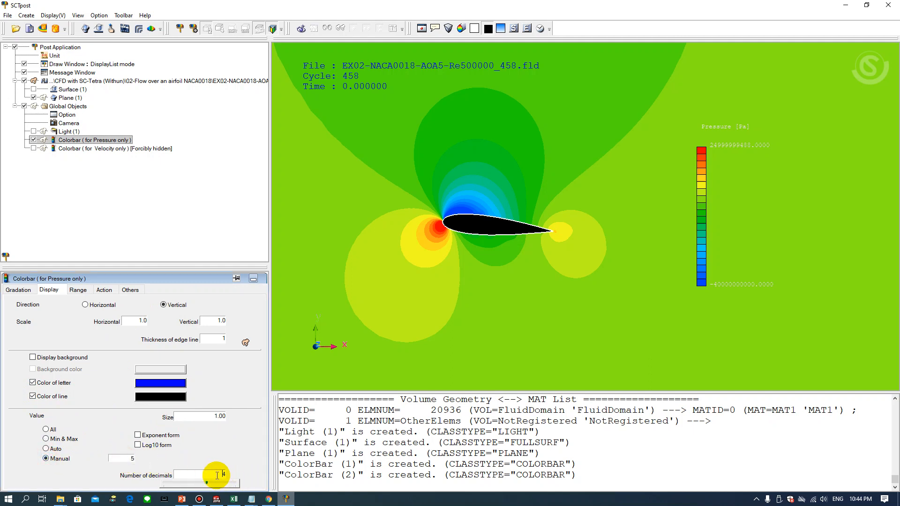
{"action": "type", "text": "2"}
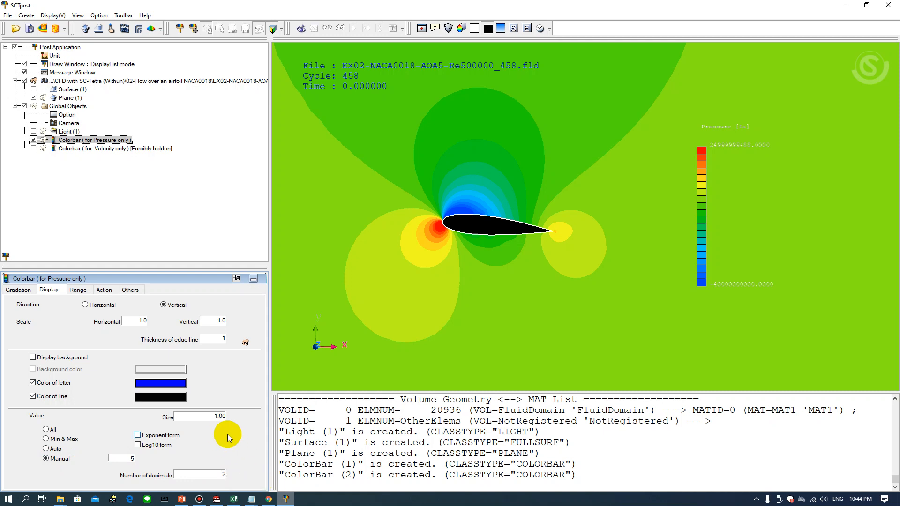
{"action": "left_click_drag", "start_coordinate": [194, 418], "coordinate": [270, 416]}
{"action": "type", "text": "1"}
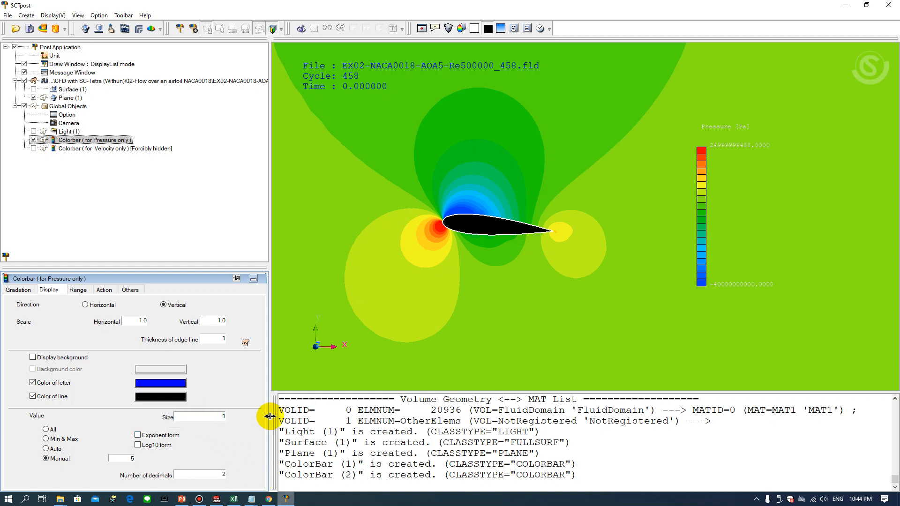
{"action": "type", "text": ".2"}
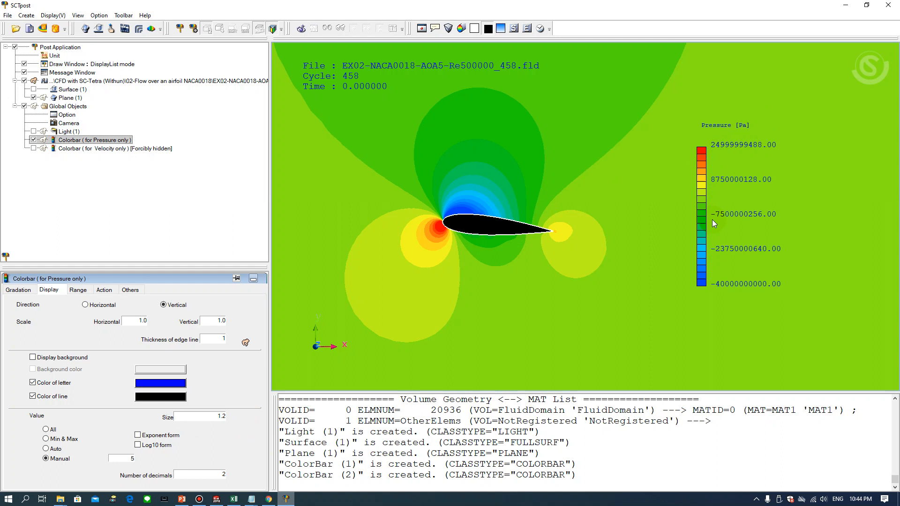
{"action": "left_click", "coordinate": [24, 291]}
{"action": "left_click", "coordinate": [46, 290]}
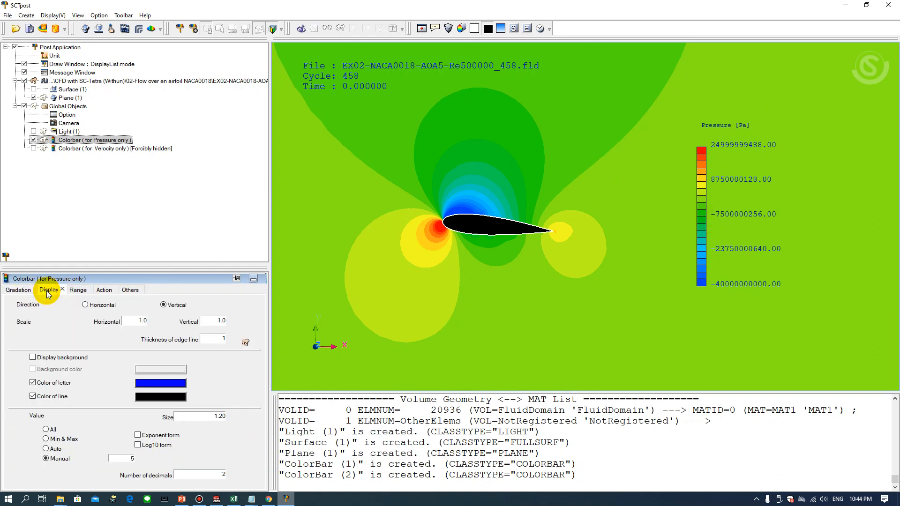
{"action": "left_click", "coordinate": [138, 435]}
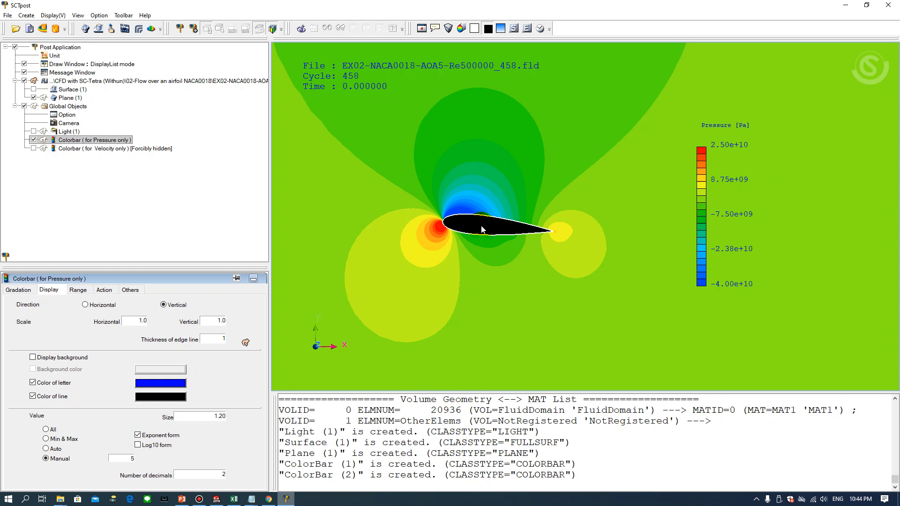
- Set the title size of the pressure colorbar to 1.2 and refresh the drawing
{"action": "left_click", "coordinate": [129, 290]}
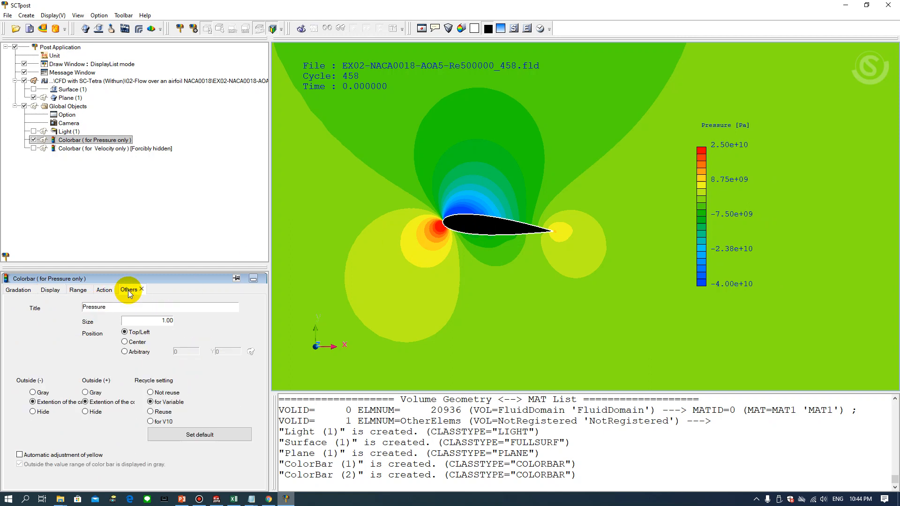
{"action": "left_click_drag", "start_coordinate": [157, 322], "coordinate": [230, 325]}
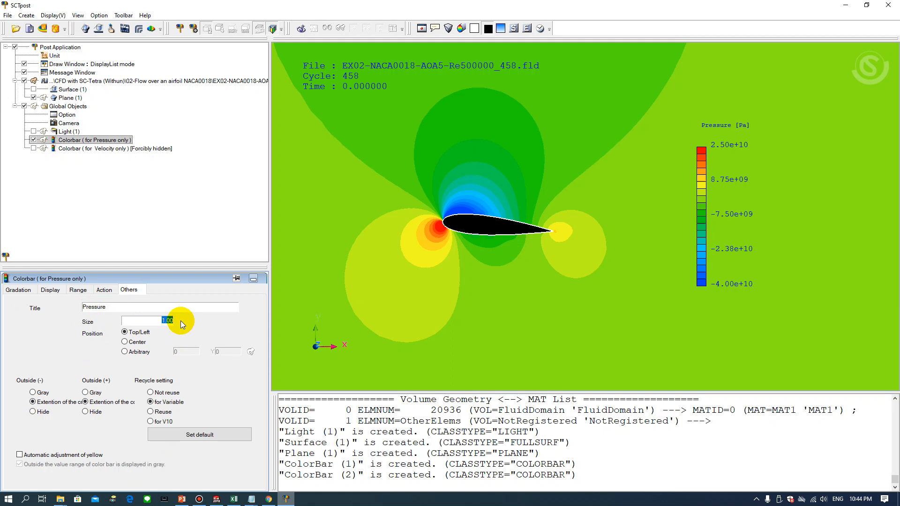
{"action": "left_click", "coordinate": [477, 222]}
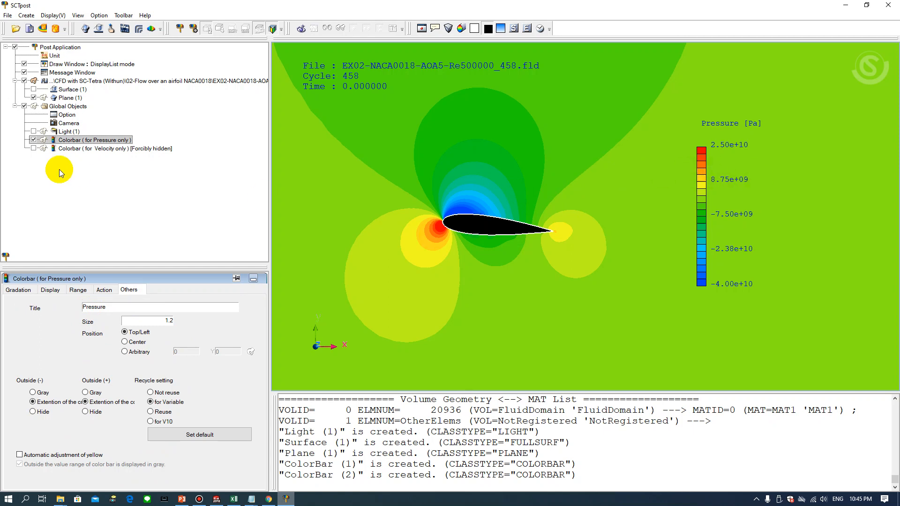
- Switch Plane (1)'s contour to Magnitude of Velocity (VELV) and show the velocity colorbar in place of the pressure one
{"action": "left_click", "coordinate": [70, 98]}
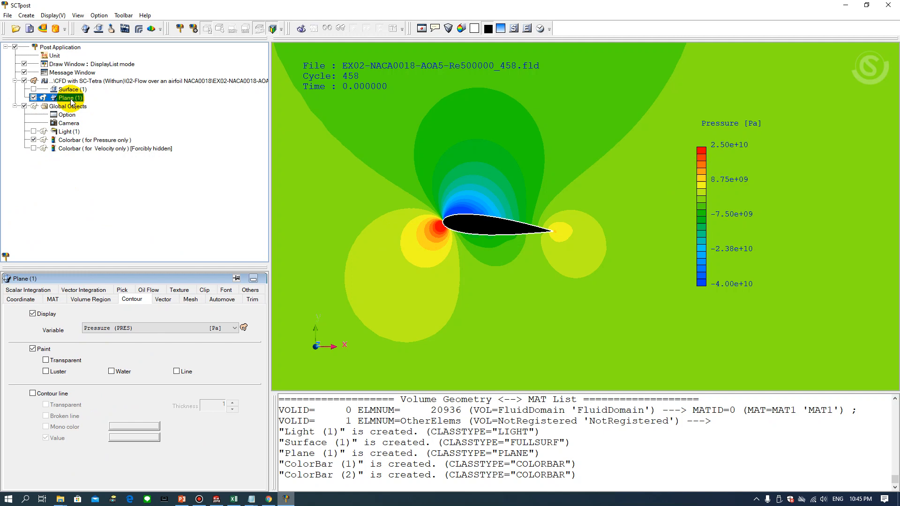
{"action": "left_click", "coordinate": [33, 140]}
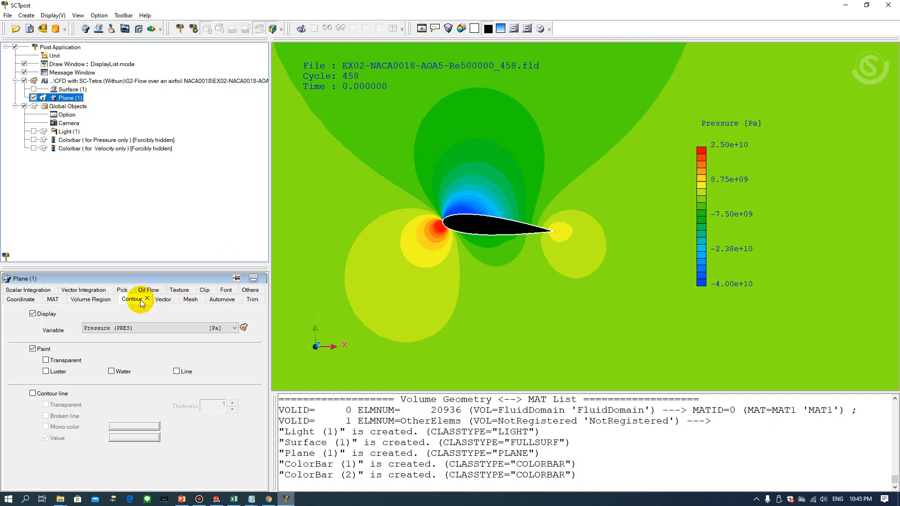
{"action": "left_click", "coordinate": [132, 300]}
{"action": "left_click", "coordinate": [122, 329]}
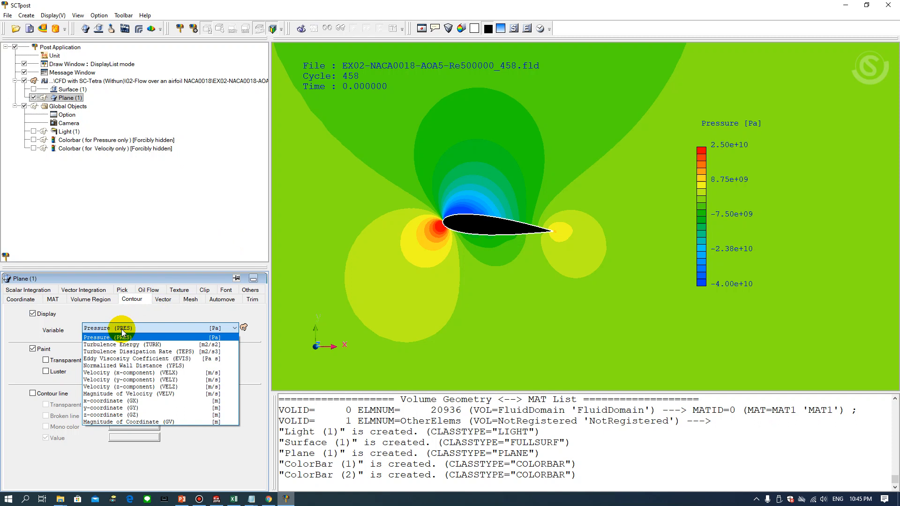
{"action": "left_click", "coordinate": [119, 394]}
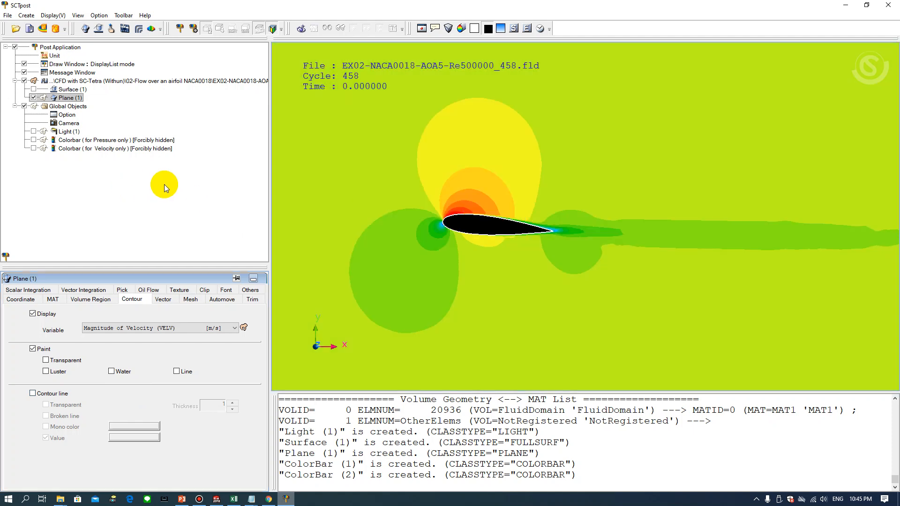
{"action": "left_click", "coordinate": [33, 149]}
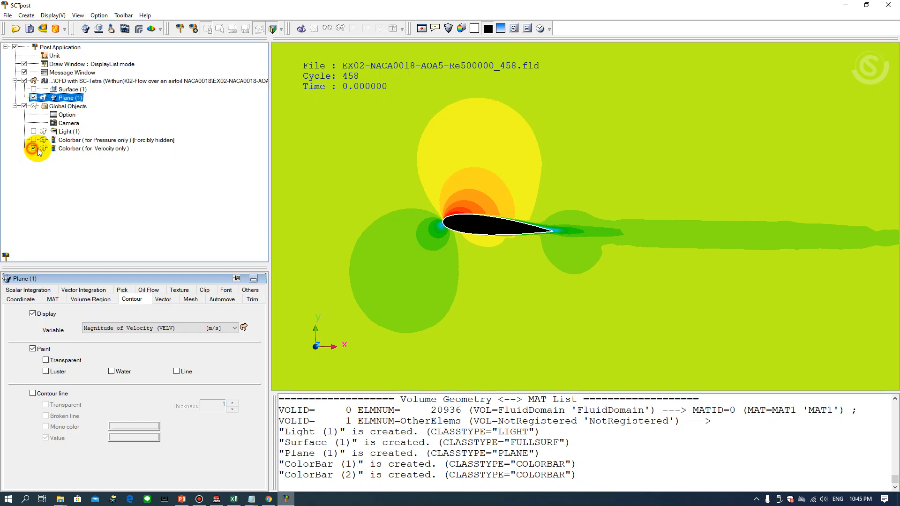
{"action": "left_click", "coordinate": [466, 218]}
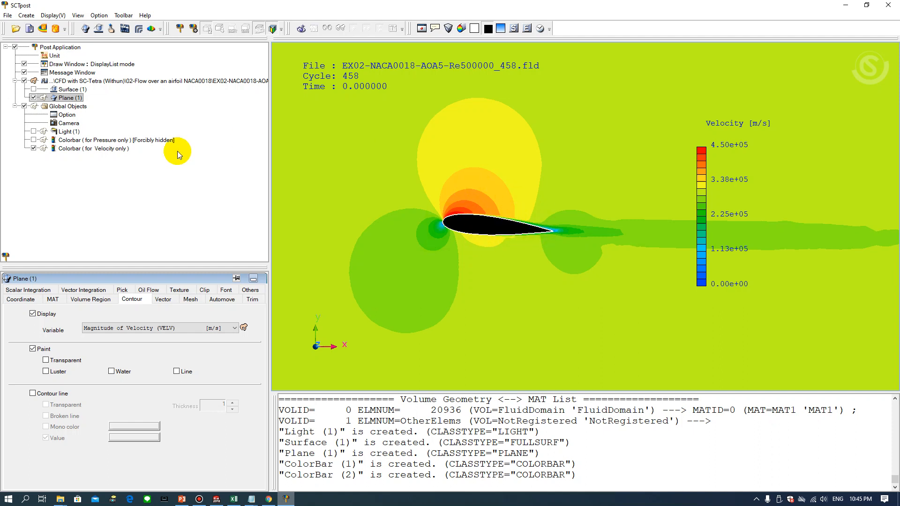
- Switch Plane (1)'s contour back to Pressure (PRES) with only the pressure colorbar shown
{"action": "left_click", "coordinate": [33, 139]}
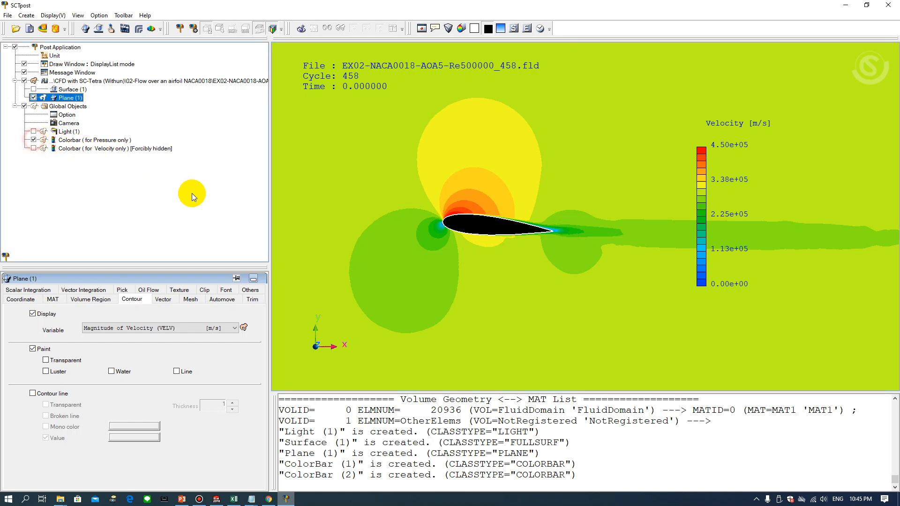
{"action": "left_click", "coordinate": [111, 328]}
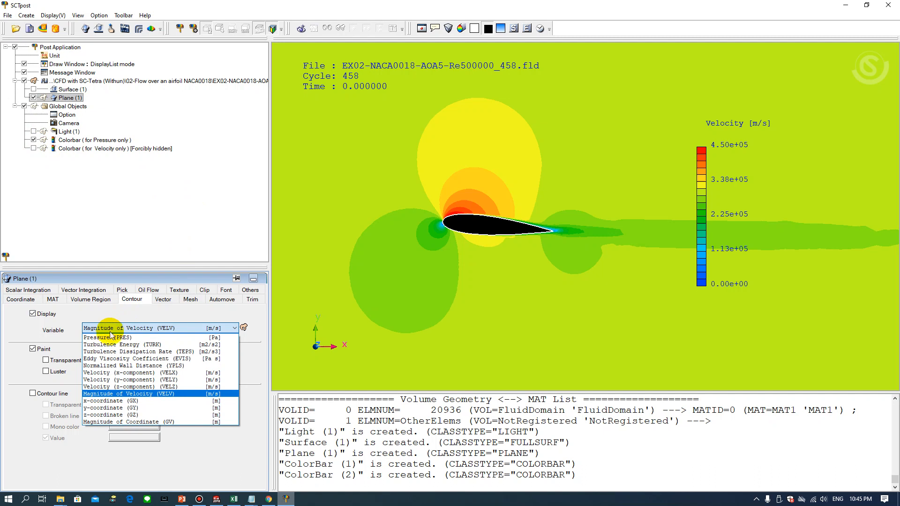
{"action": "left_click", "coordinate": [111, 337]}
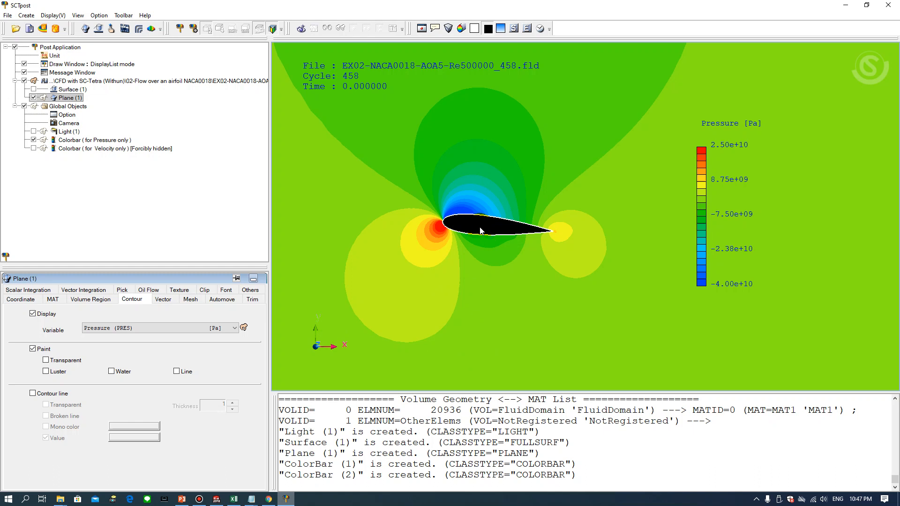
- Examine the streamline plot around the airfoil on slide 22 in PowerPoint and return to SCTpost
{"action": "left_click", "coordinate": [181, 499]}
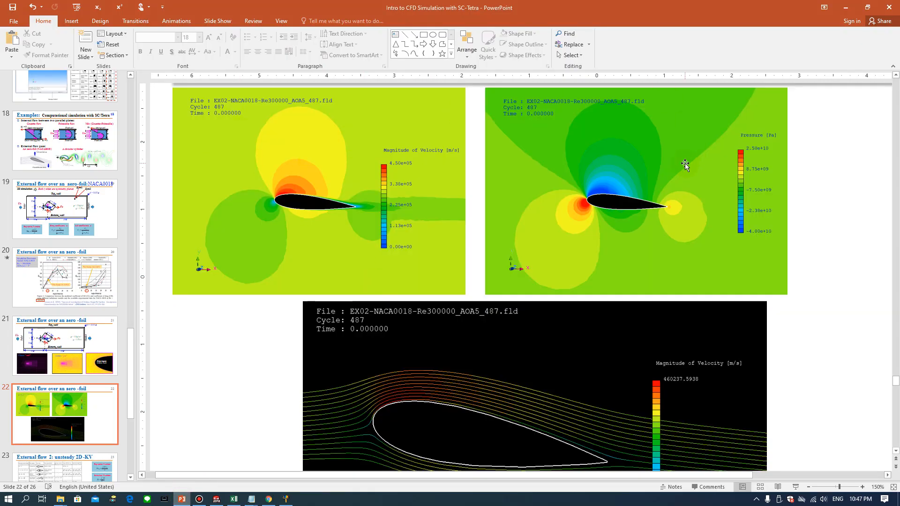
{"action": "scroll", "coordinate": [560, 298], "scroll_direction": "down", "scroll_amount": 2}
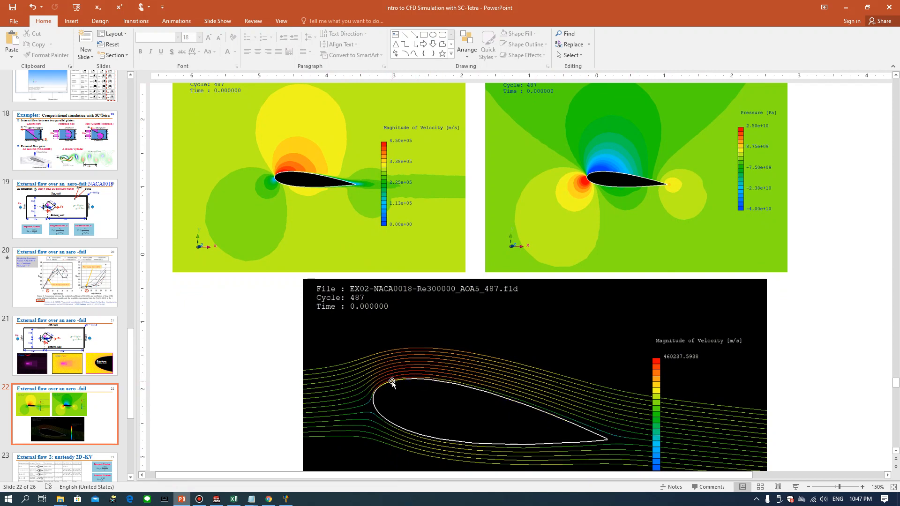
{"action": "left_click", "coordinate": [285, 499]}
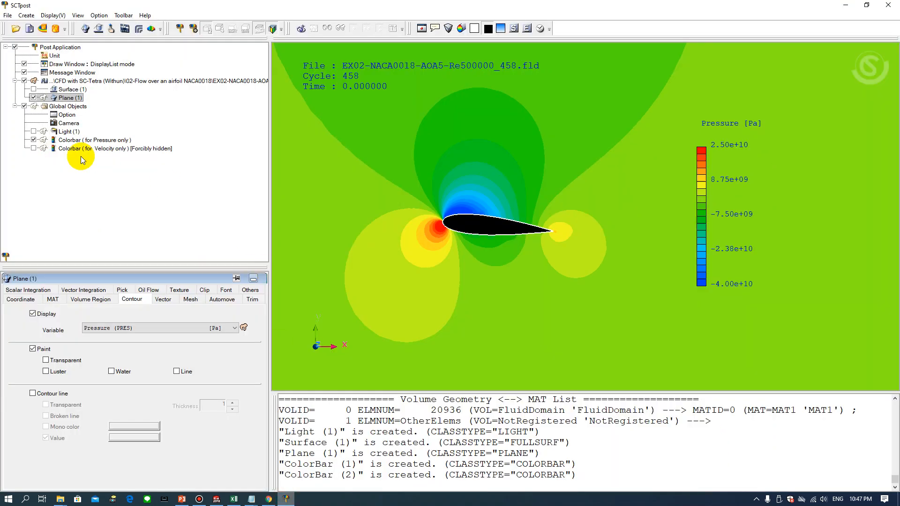
- Turn off the pressure contour display on Plane (1) and hide the pressure colorbar, leaving only the airfoil outline
{"action": "left_click", "coordinate": [32, 314]}
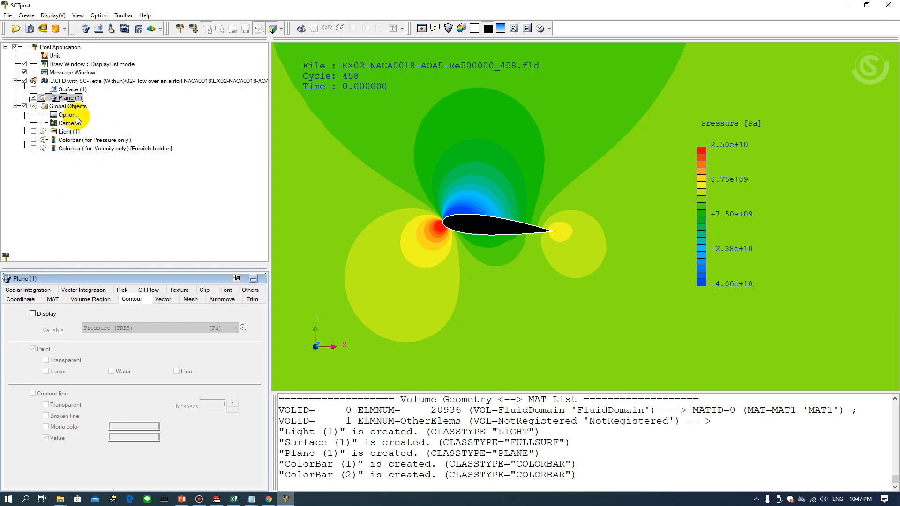
{"action": "left_click", "coordinate": [484, 224]}
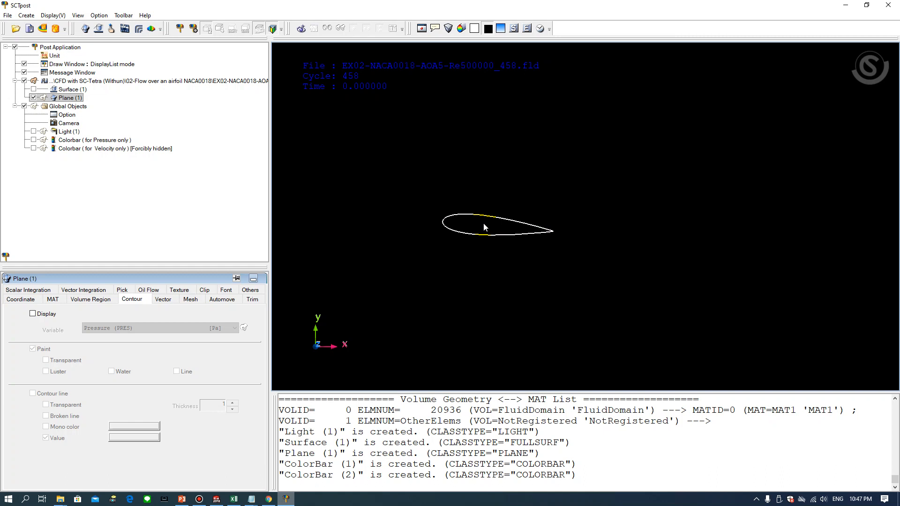
- Create a streamline object with its starting points distributed along a line and its display type set to Line
{"action": "left_click", "coordinate": [139, 30]}
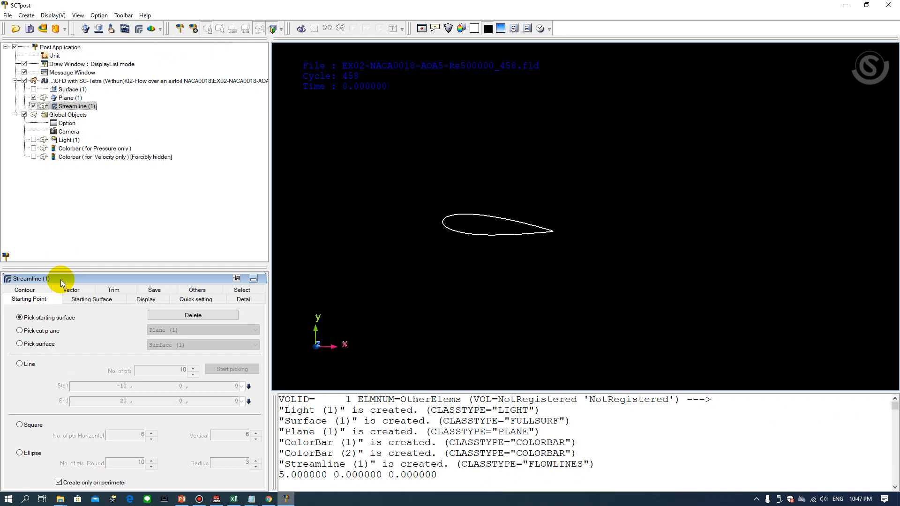
{"action": "left_click", "coordinate": [20, 365]}
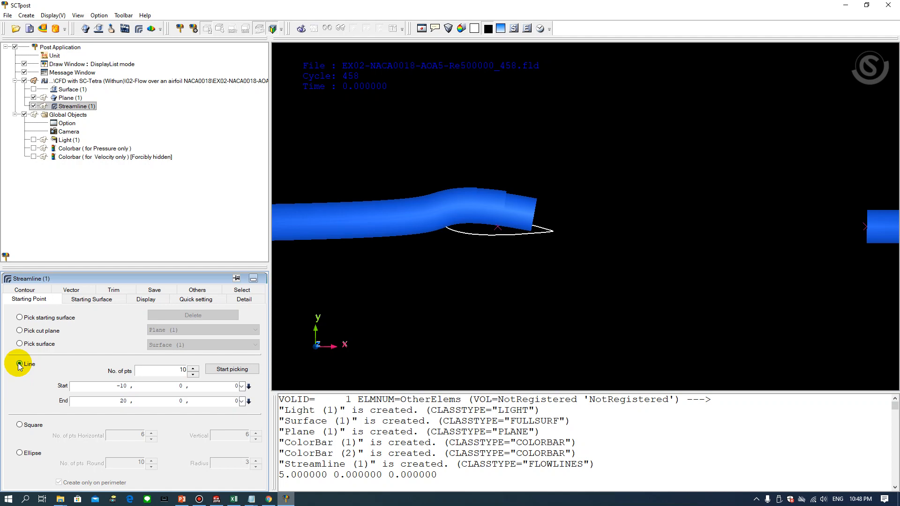
{"action": "left_click", "coordinate": [148, 300]}
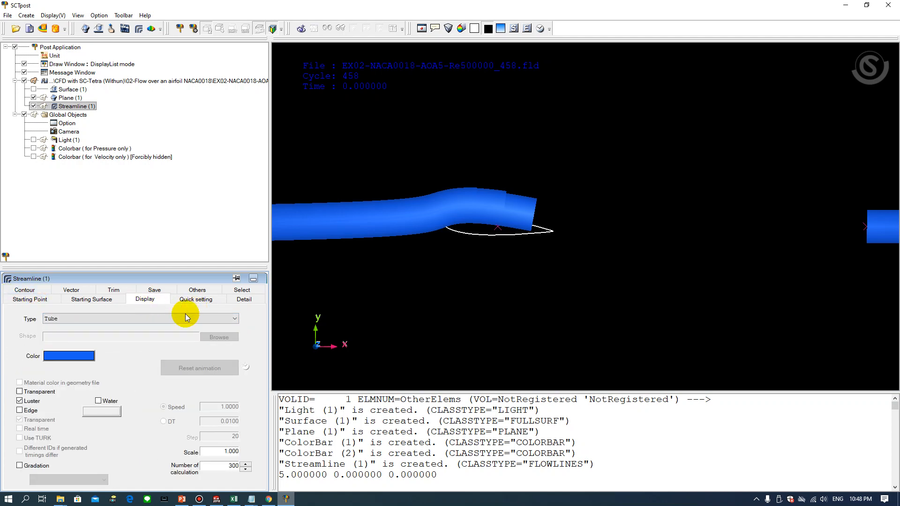
{"action": "left_click", "coordinate": [60, 318]}
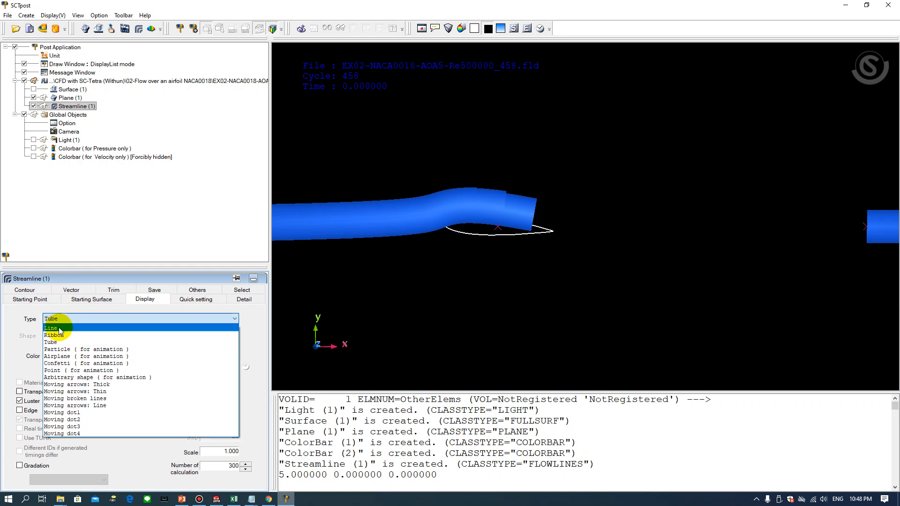
{"action": "left_click", "coordinate": [59, 328]}
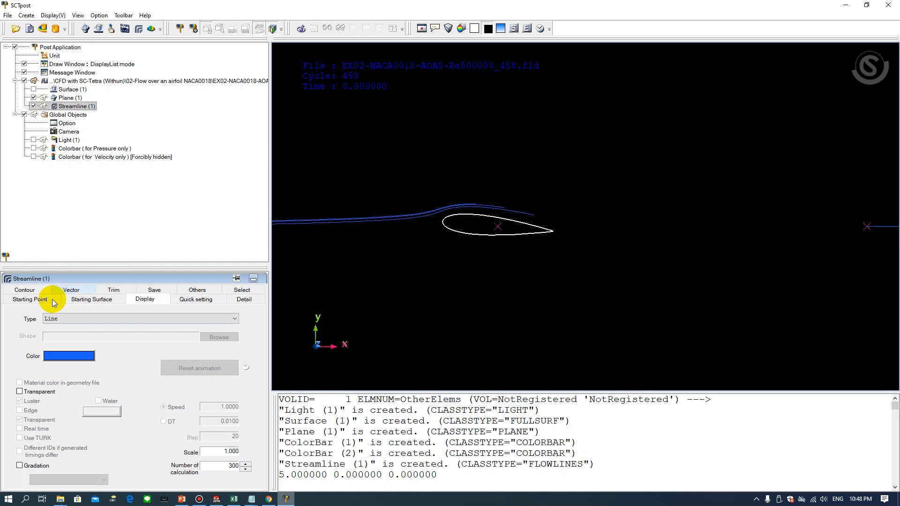
{"action": "left_click", "coordinate": [37, 299]}
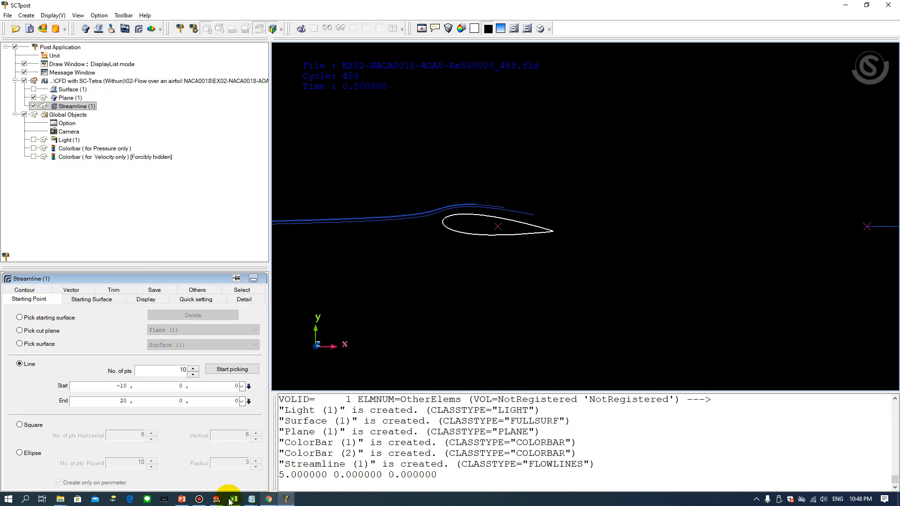
- Check where the reference streamlines start on slide 22 in PowerPoint and return to SCTpost
{"action": "left_click", "coordinate": [182, 499]}
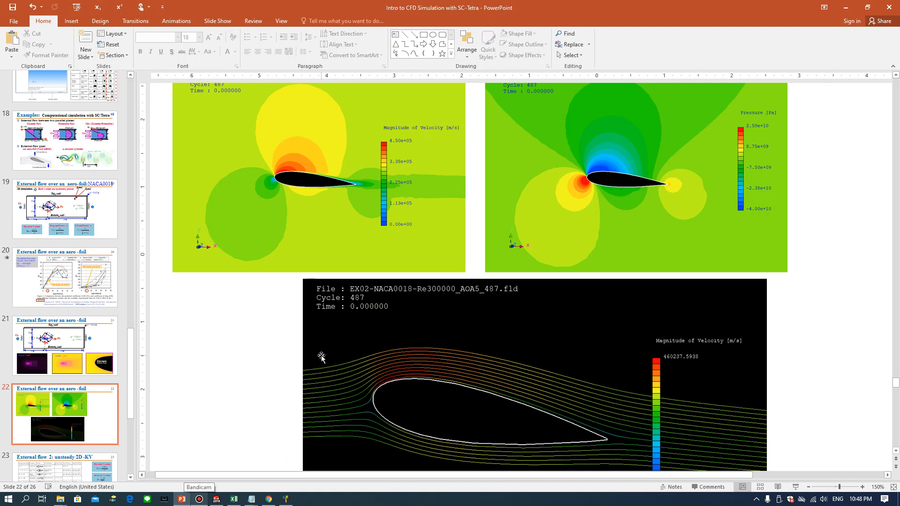
{"action": "left_click", "coordinate": [298, 436]}
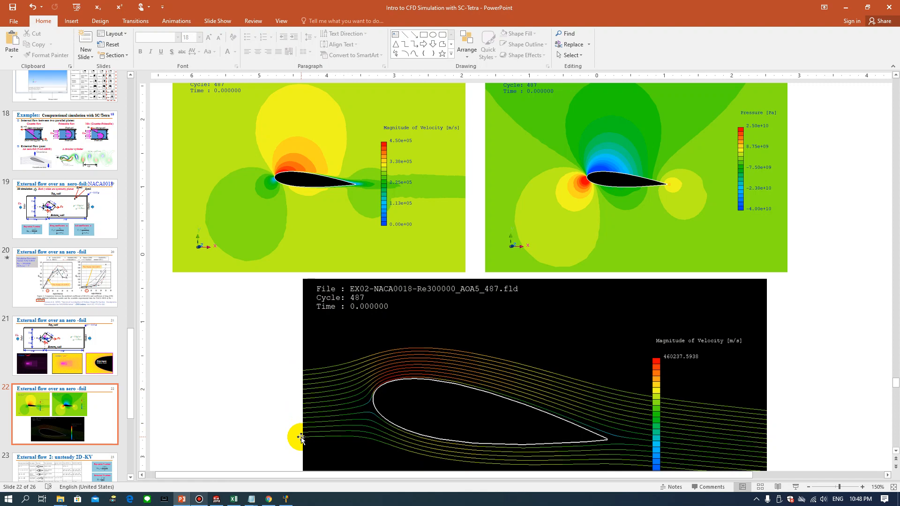
{"action": "left_click", "coordinate": [235, 499]}
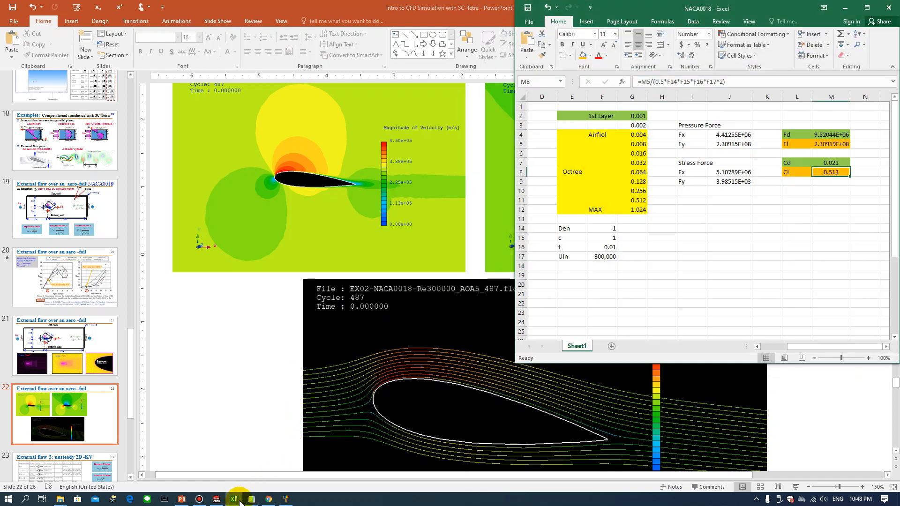
{"action": "left_click", "coordinate": [236, 500]}
{"action": "mouse_move", "coordinate": [190, 501]}
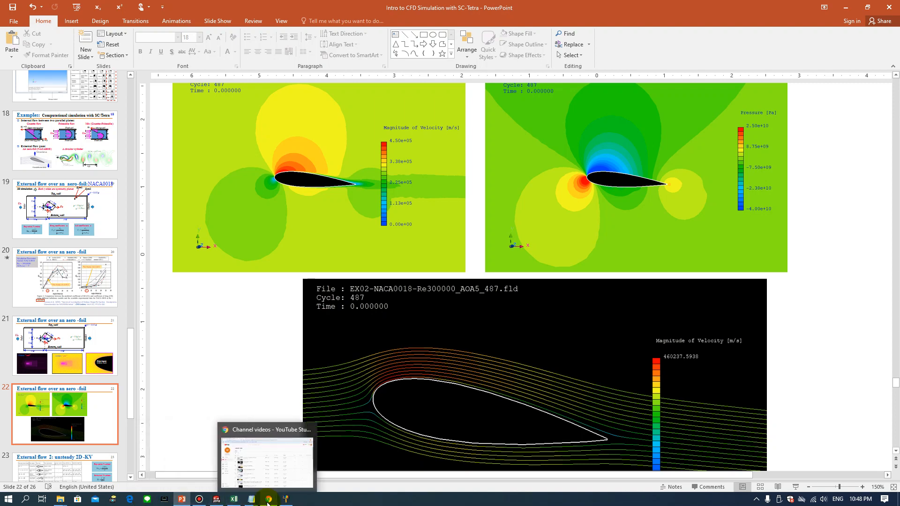
{"action": "left_click", "coordinate": [286, 499]}
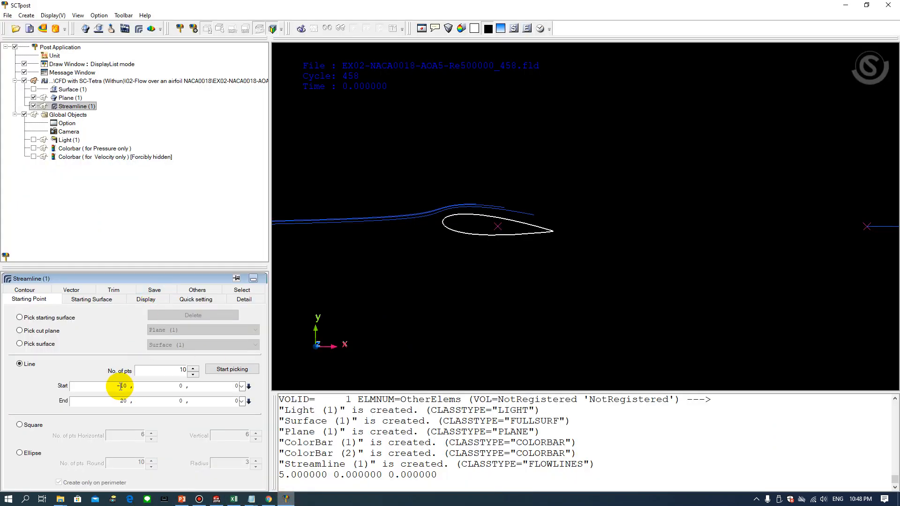
- Set the x coordinates of both the start and end of the streamline starting line to -1
{"action": "right_click_drag", "start_coordinate": [469, 229], "coordinate": [490, 243]}
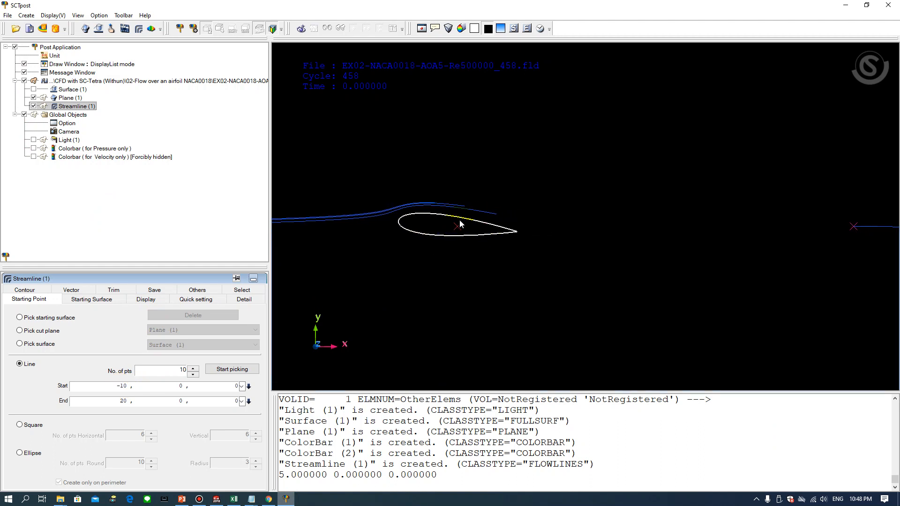
{"action": "middle_click_drag", "start_coordinate": [479, 233], "coordinate": [579, 266]}
{"action": "scroll", "coordinate": [499, 243], "scroll_direction": "up", "scroll_amount": 2}
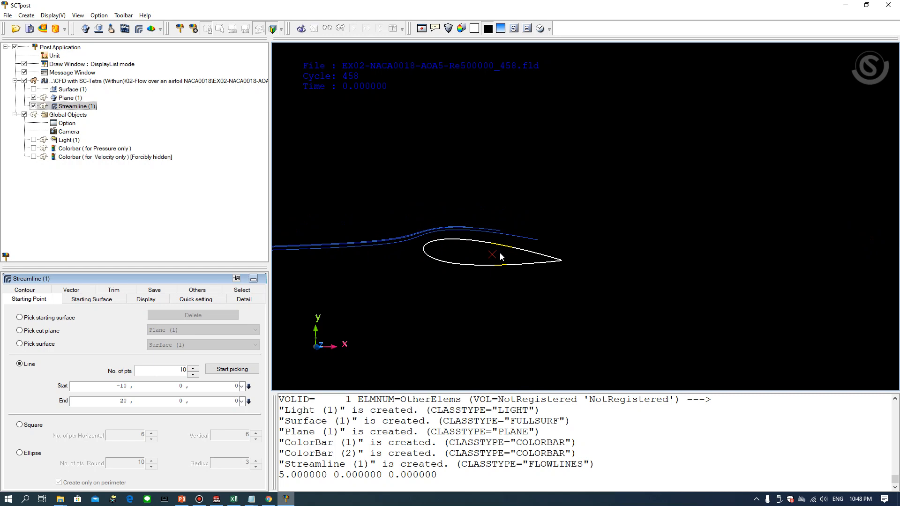
{"action": "left_click_drag", "start_coordinate": [500, 253], "coordinate": [464, 257]}
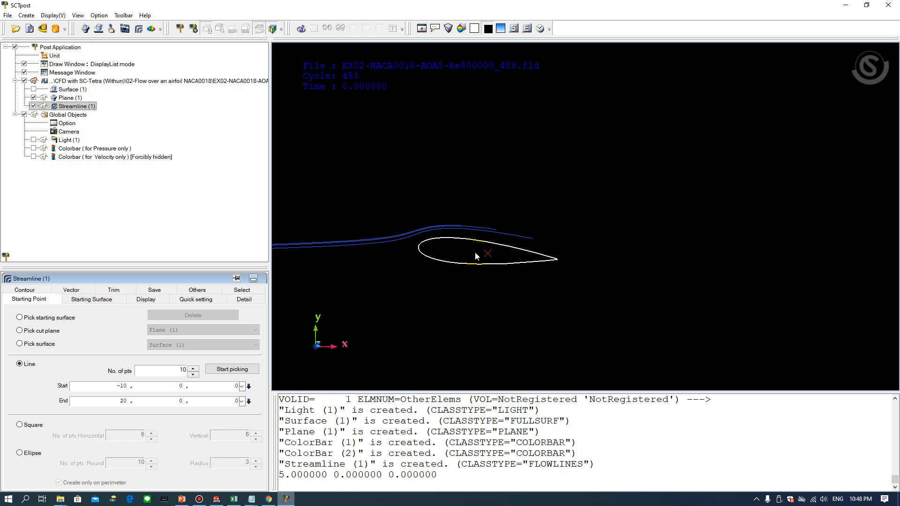
{"action": "left_click", "coordinate": [124, 388]}
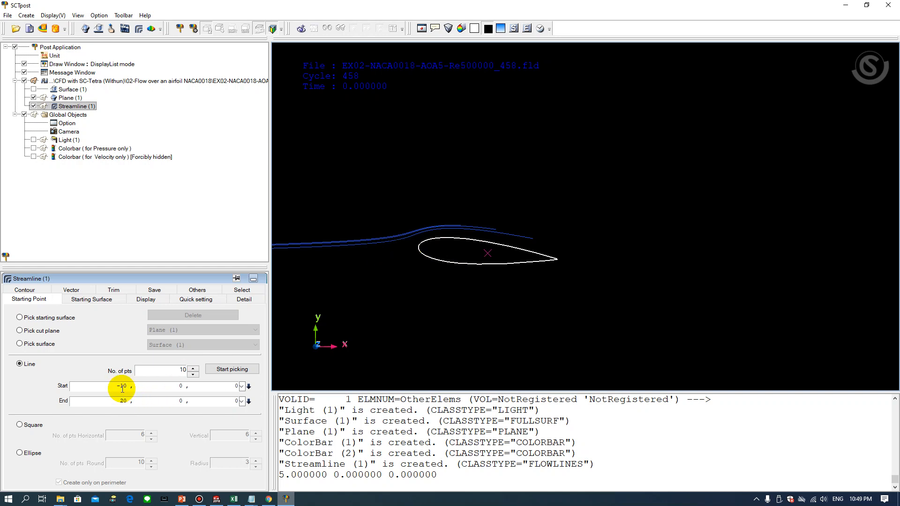
{"action": "left_click_drag", "start_coordinate": [119, 388], "coordinate": [126, 387]}
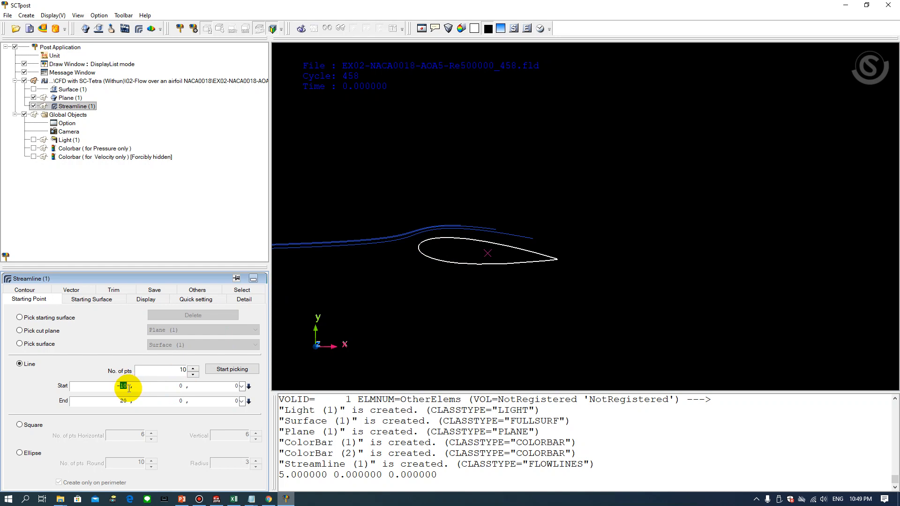
{"action": "type", "text": "1"}
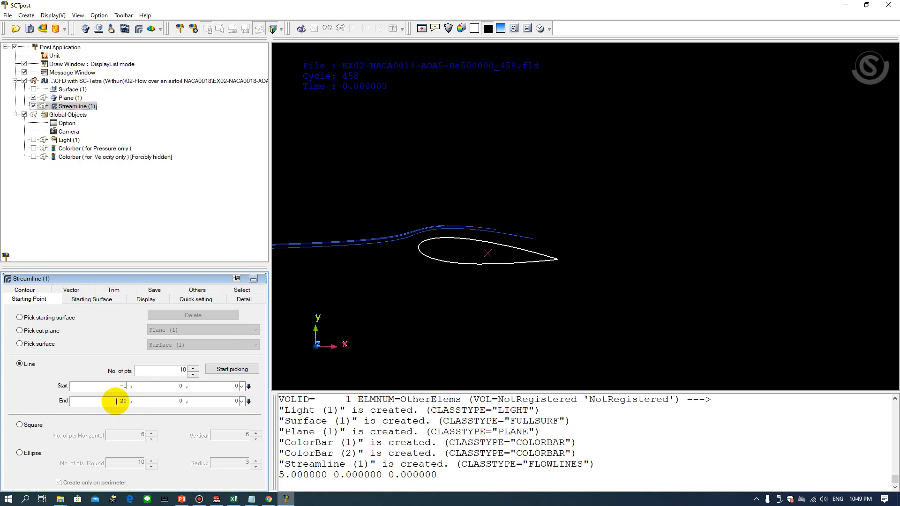
{"action": "left_click_drag", "start_coordinate": [117, 402], "coordinate": [126, 402]}
{"action": "type", "text": "-"}
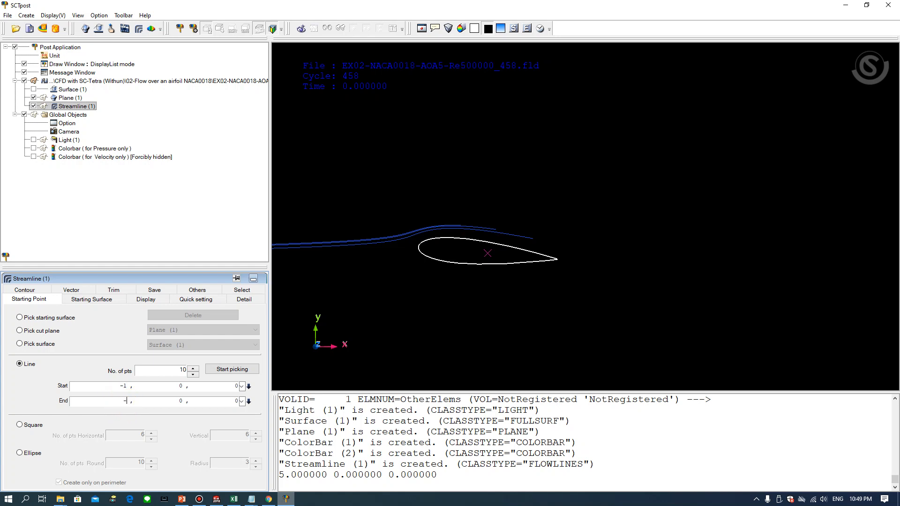
{"action": "type", "text": "1"}
{"action": "left_click", "coordinate": [234, 400]}
- Set the starting line's start y coordinate to 0.25 and end y coordinate to -0.25, and apply them
{"action": "left_click", "coordinate": [179, 386]}
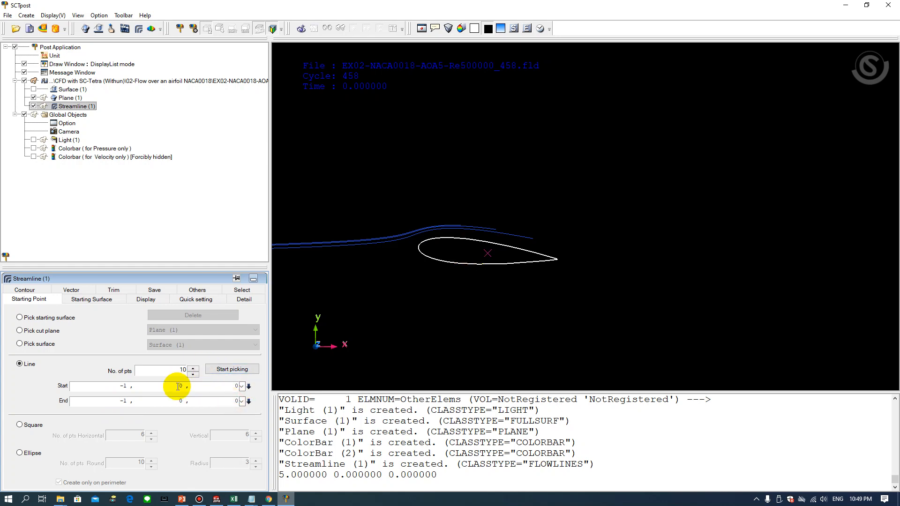
{"action": "double_click", "coordinate": [181, 386]}
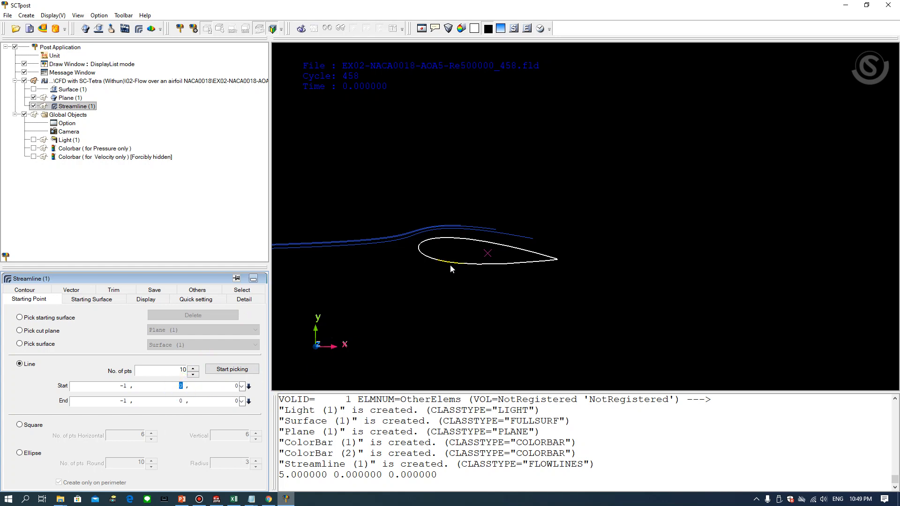
{"action": "left_click", "coordinate": [227, 374]}
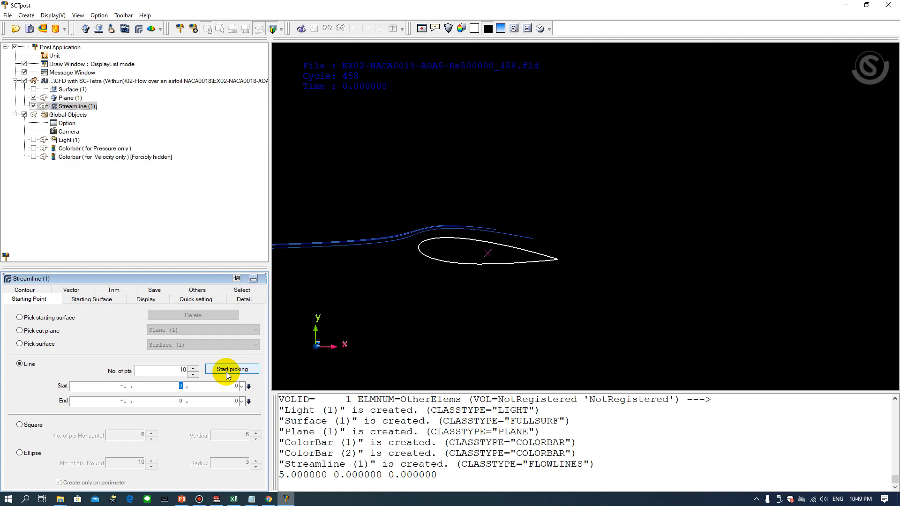
{"action": "type", "text": "0."}
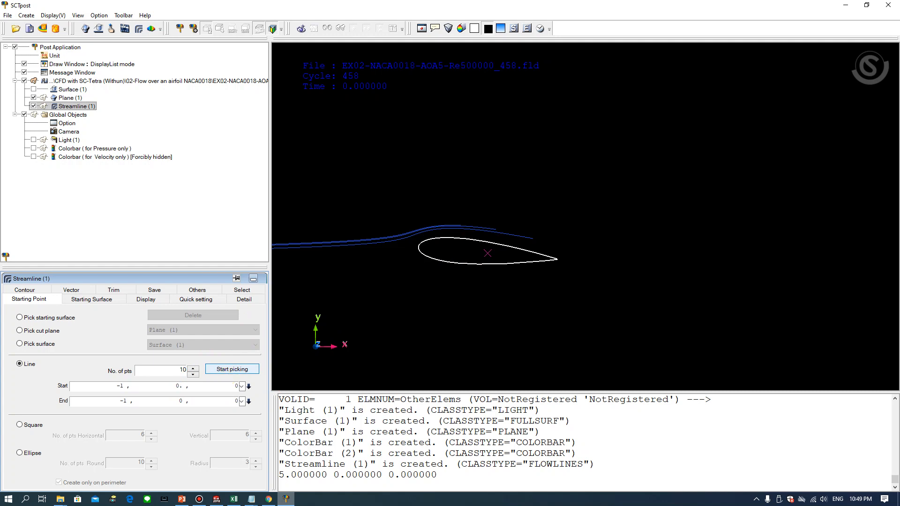
{"action": "type", "text": "25"}
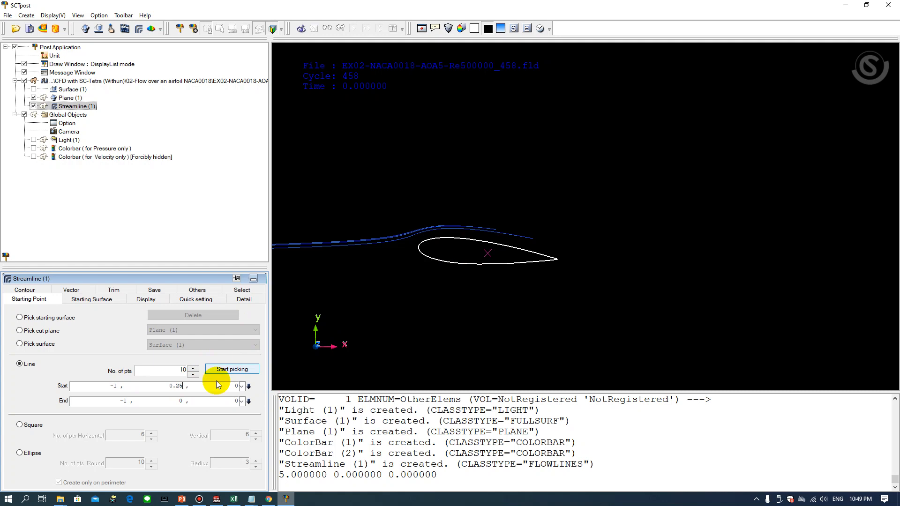
{"action": "left_click", "coordinate": [173, 398]}
{"action": "double_click", "coordinate": [180, 401]}
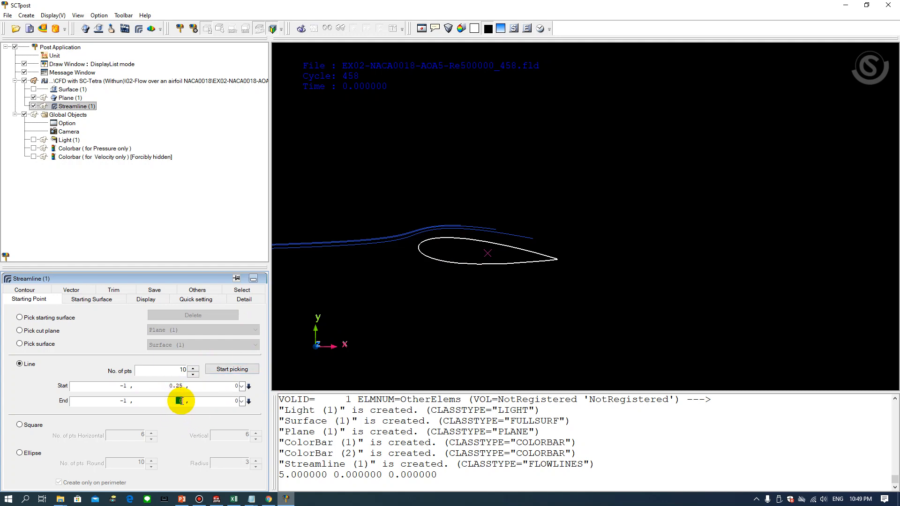
{"action": "type", "text": "-"}
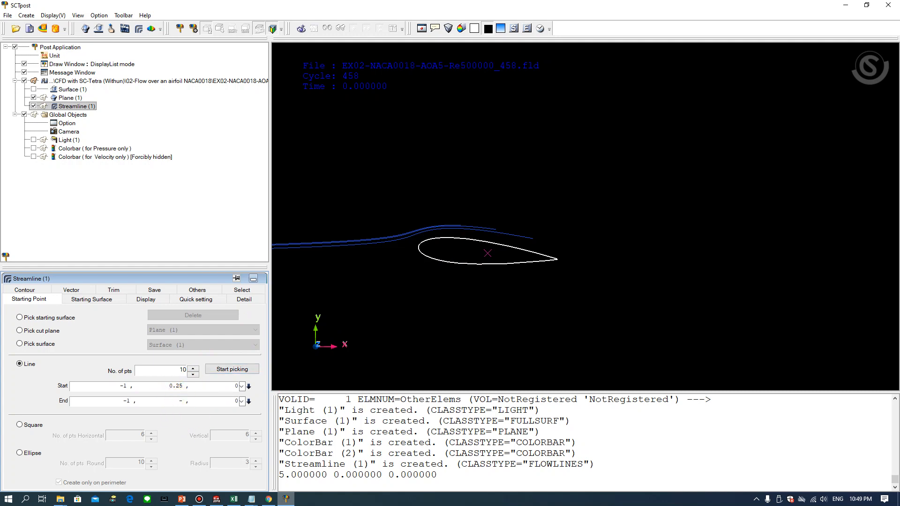
{"action": "type", "text": "0.25"}
{"action": "key", "text": "Return"}
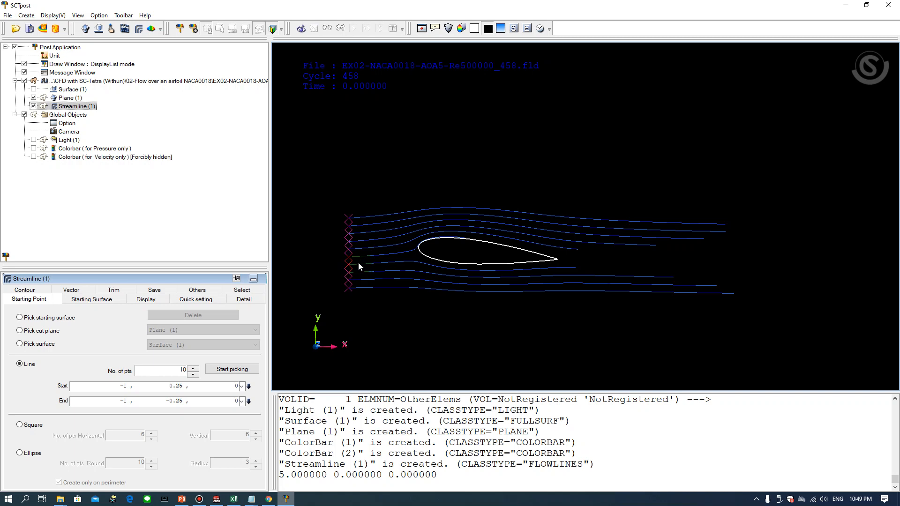
- Try 20 starting points on the streamline starting line, and return the number of points to 10
{"action": "left_click", "coordinate": [194, 369]}
{"action": "type", "text": "20"}
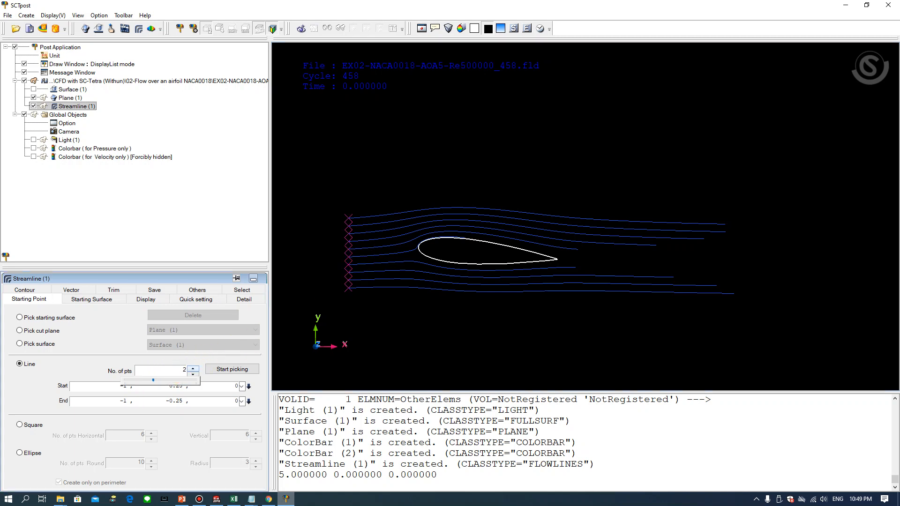
{"action": "left_click", "coordinate": [465, 257]}
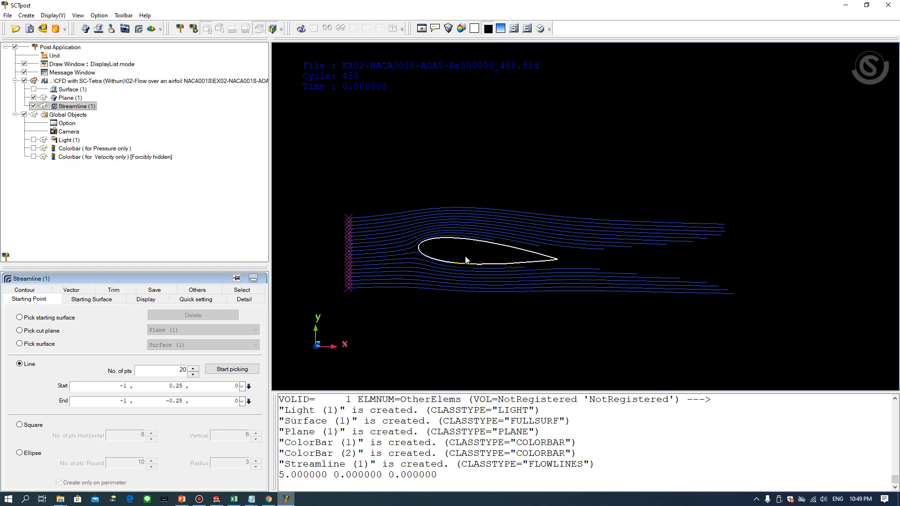
{"action": "left_click_drag", "start_coordinate": [167, 370], "coordinate": [191, 370]}
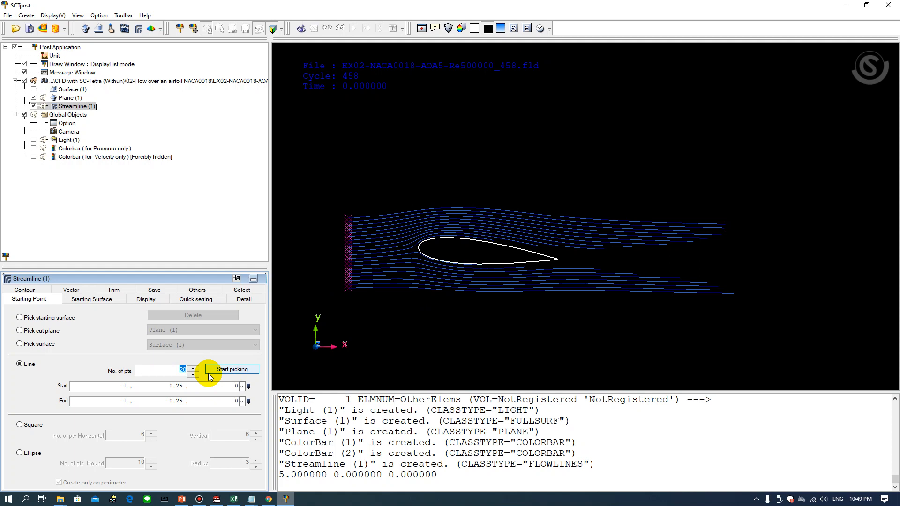
{"action": "type", "text": "10"}
{"action": "left_click", "coordinate": [454, 258]}
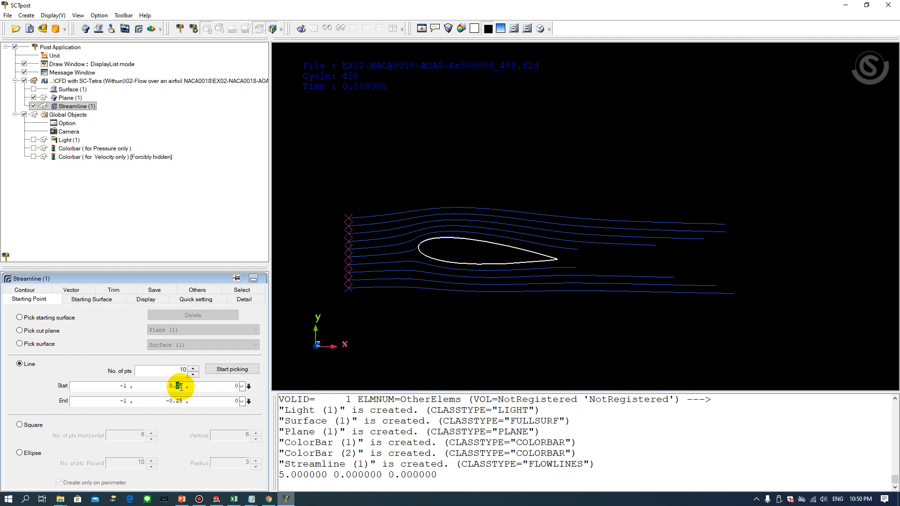
- Set the streamline starting line's start y coordinate to 0.1 and end y coordinate to -0.1, and apply them
{"action": "left_click_drag", "start_coordinate": [176, 387], "coordinate": [182, 387]}
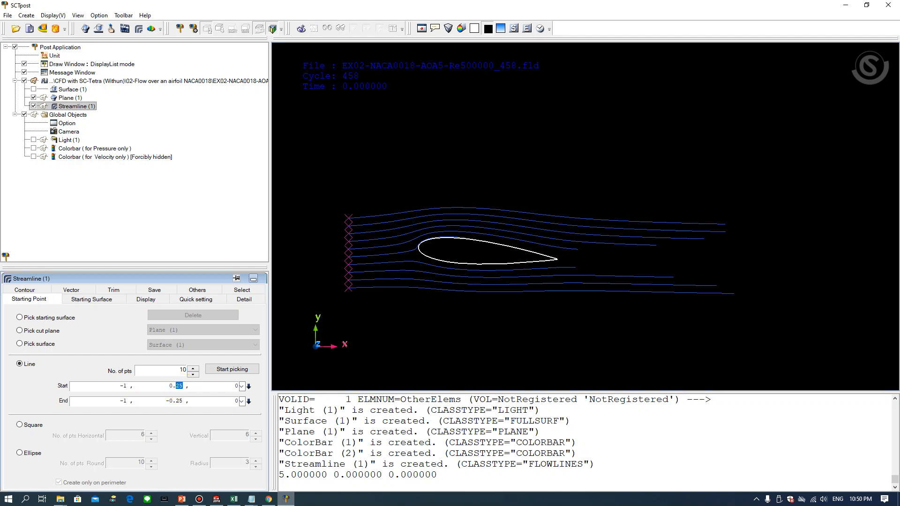
{"action": "type", "text": "1"}
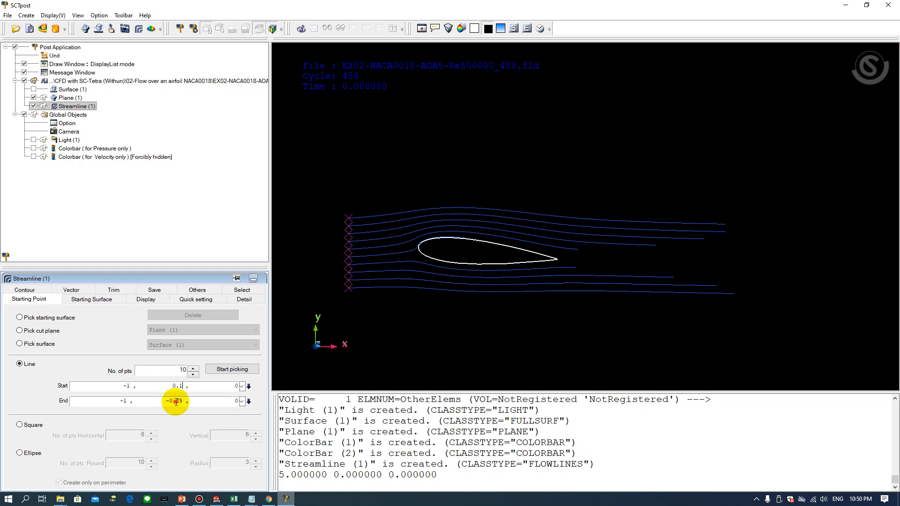
{"action": "left_click_drag", "start_coordinate": [177, 401], "coordinate": [182, 402]}
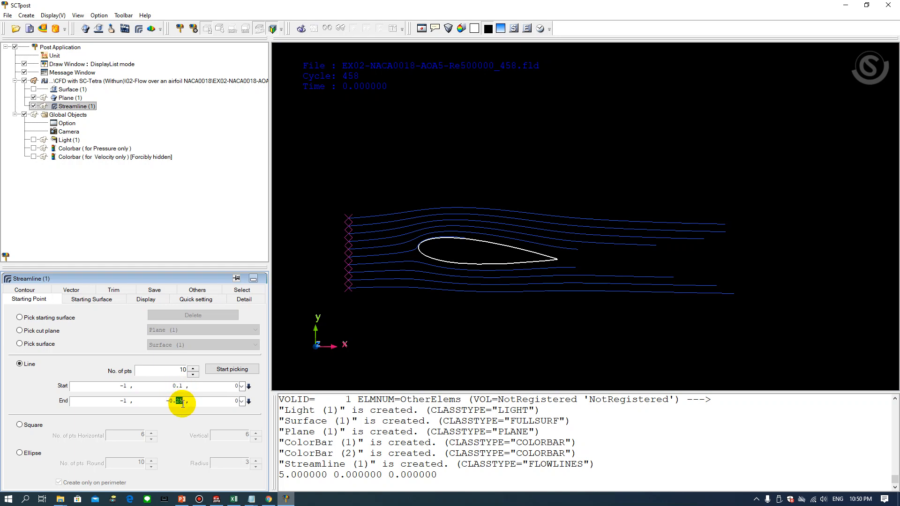
{"action": "type", "text": "1"}
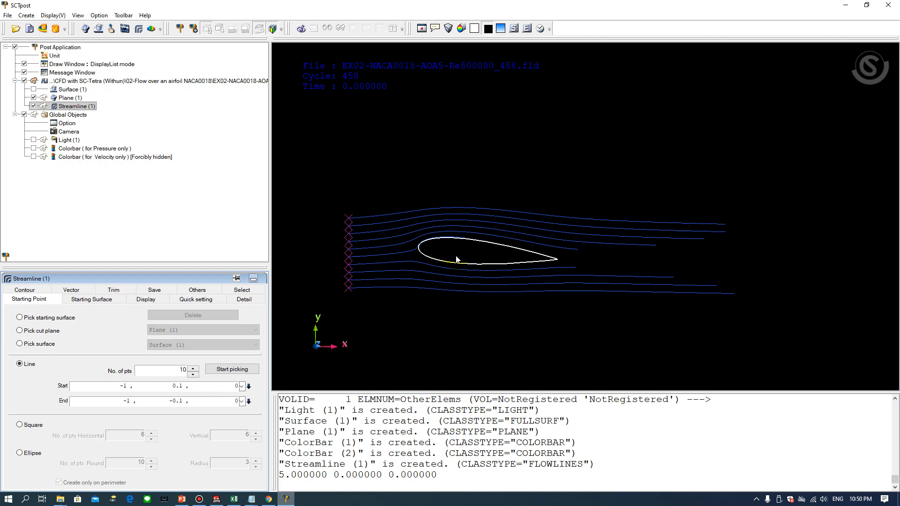
{"action": "key", "text": "Return"}
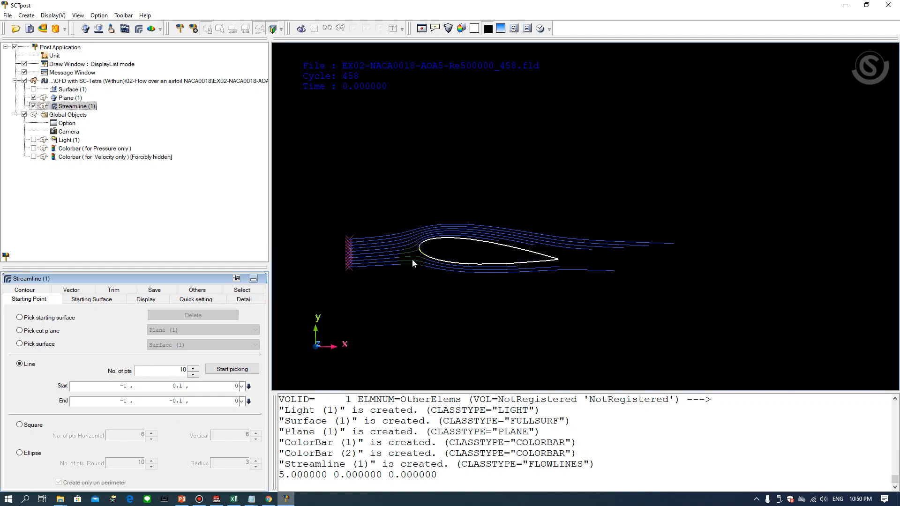
- Lengthen the streamlines past the airfoil by setting their number of calculations to 10000
{"action": "middle_click_drag", "start_coordinate": [447, 262], "coordinate": [491, 294]}
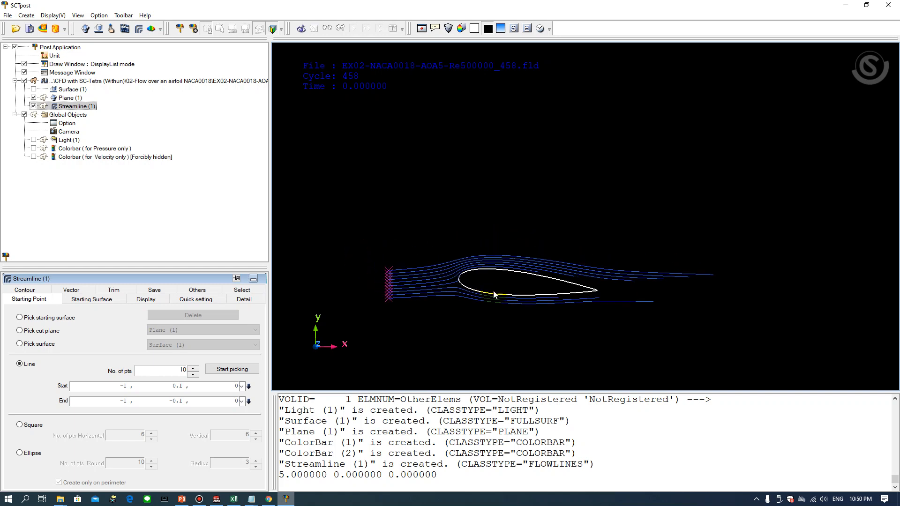
{"action": "scroll", "coordinate": [497, 287], "scroll_direction": "up", "scroll_amount": 2}
{"action": "middle_click_drag", "start_coordinate": [694, 296], "coordinate": [537, 297]}
{"action": "middle_click_drag", "start_coordinate": [377, 288], "coordinate": [498, 292]}
{"action": "scroll", "coordinate": [497, 289], "scroll_direction": "up", "scroll_amount": 2}
{"action": "middle_click_drag", "start_coordinate": [694, 298], "coordinate": [544, 303]}
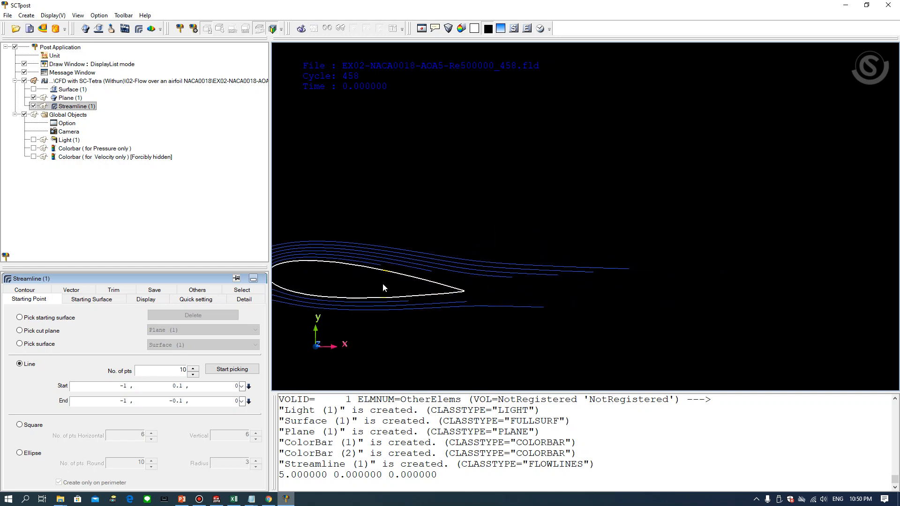
{"action": "middle_click_drag", "start_coordinate": [382, 283], "coordinate": [622, 259]}
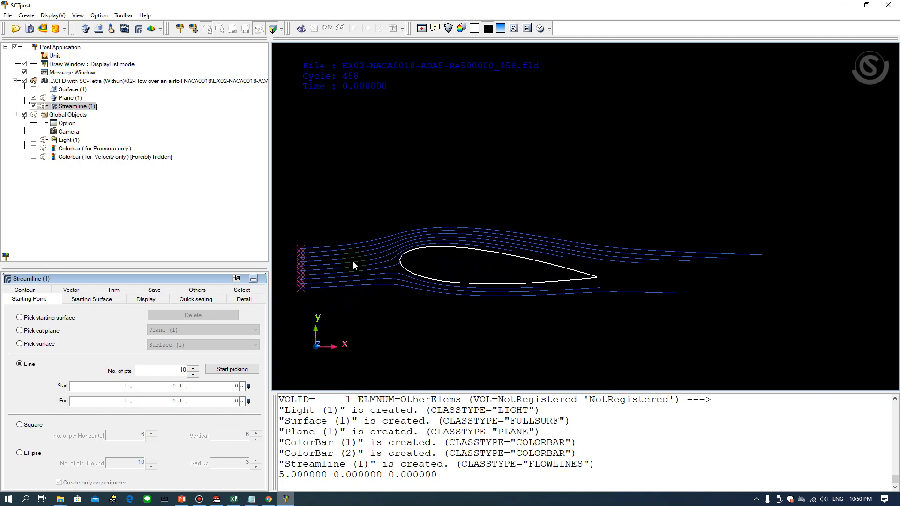
{"action": "left_click", "coordinate": [149, 301]}
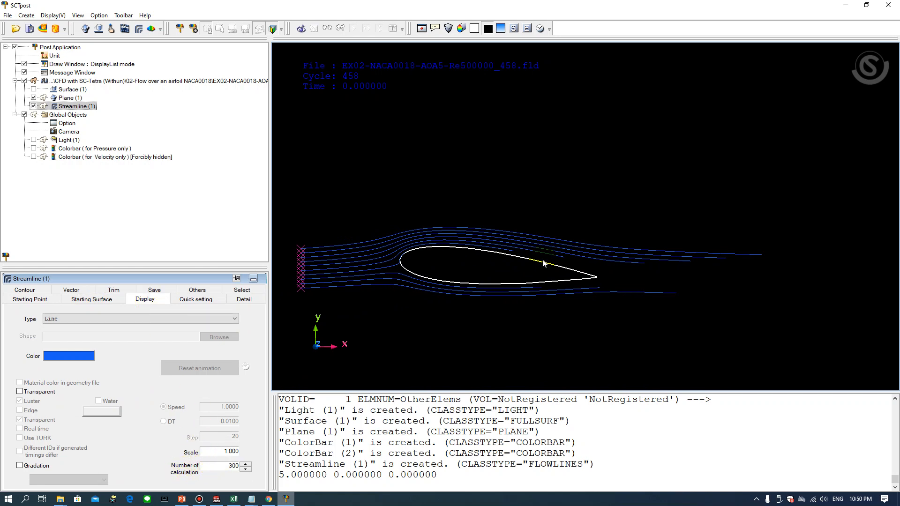
{"action": "double_click", "coordinate": [234, 466]}
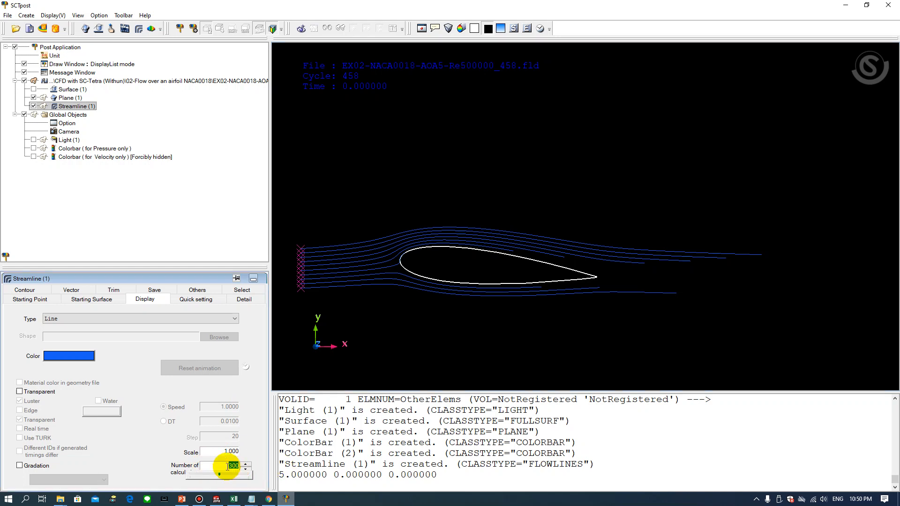
{"action": "type", "text": "500"}
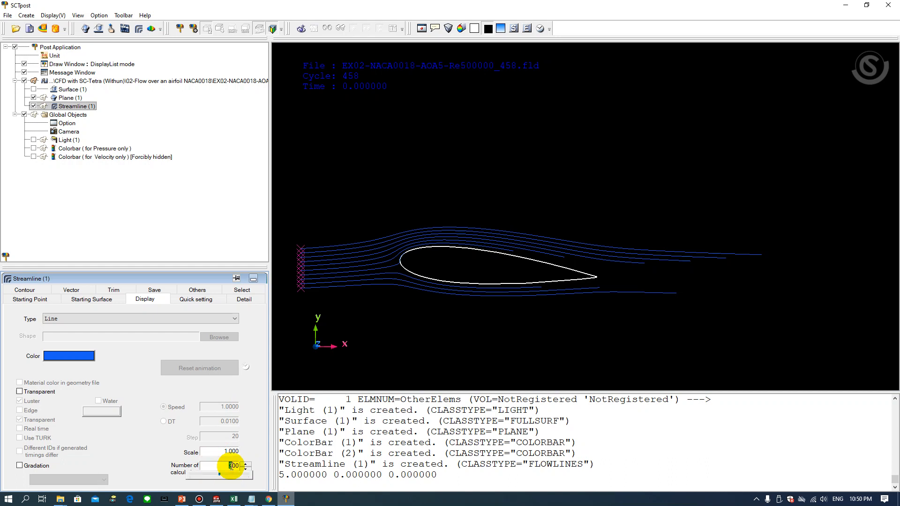
{"action": "left_click_drag", "start_coordinate": [232, 467], "coordinate": [233, 465]}
{"action": "type", "text": "100"}
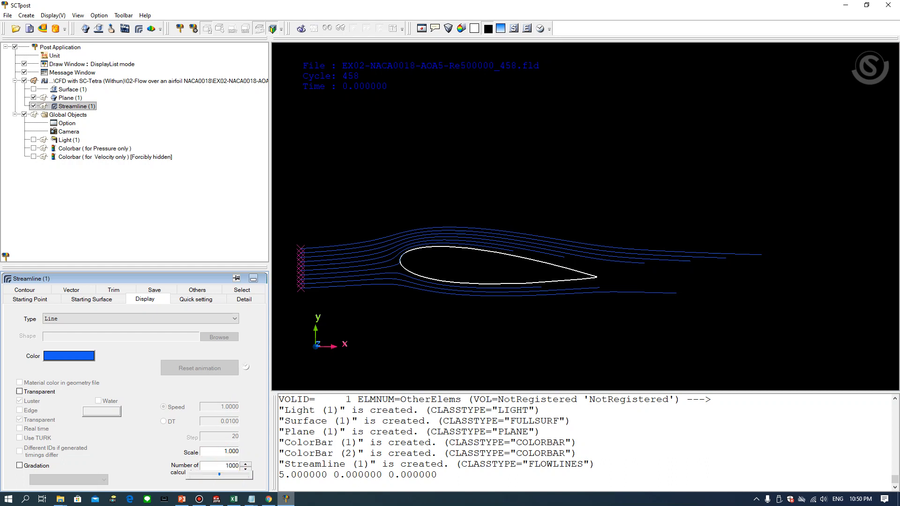
{"action": "type", "text": "0"}
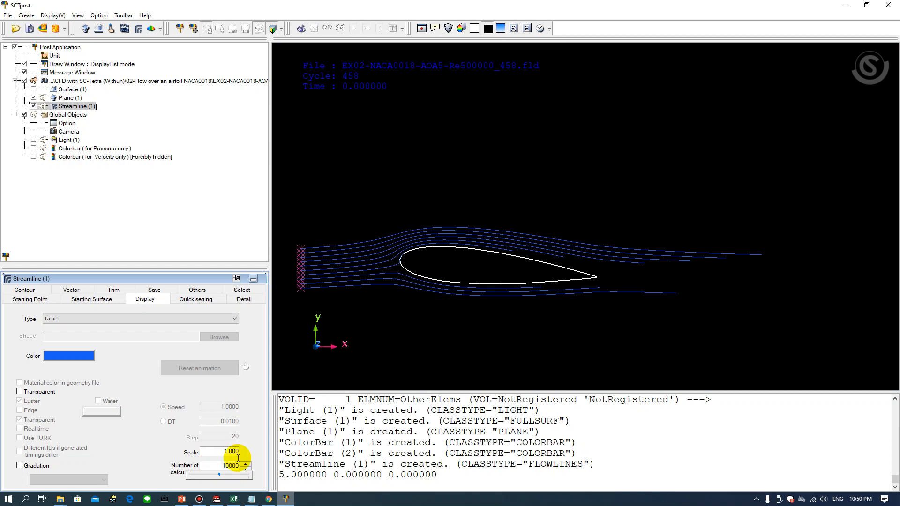
{"action": "left_click", "coordinate": [449, 271]}
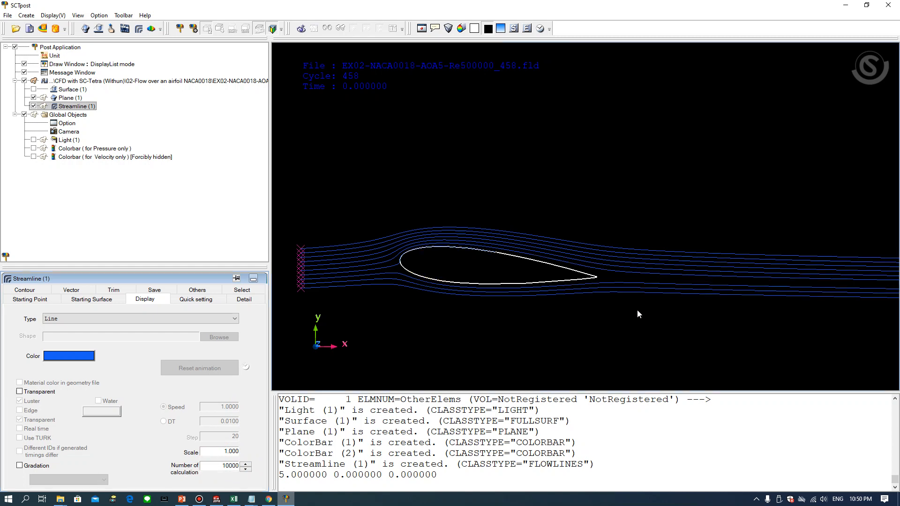
- Examine how far the lengthened streamlines run downstream and how they pass around the airfoil
{"action": "right_click_drag", "start_coordinate": [634, 307], "coordinate": [565, 292]}
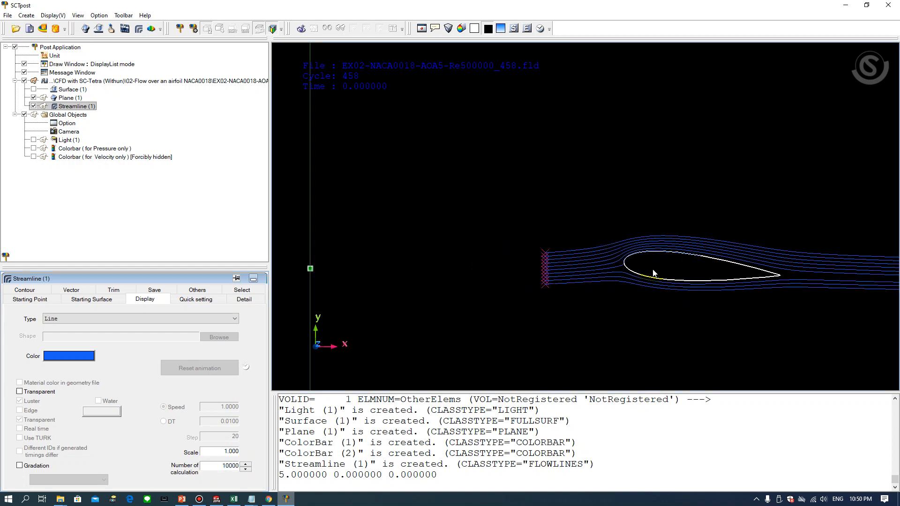
{"action": "left_click_drag", "start_coordinate": [652, 270], "coordinate": [461, 267]}
{"action": "right_click_drag", "start_coordinate": [614, 303], "coordinate": [790, 302]}
{"action": "left_click_drag", "start_coordinate": [757, 284], "coordinate": [637, 272]}
{"action": "right_click_drag", "start_coordinate": [637, 272], "coordinate": [806, 281]}
{"action": "left_click_drag", "start_coordinate": [836, 258], "coordinate": [358, 248]}
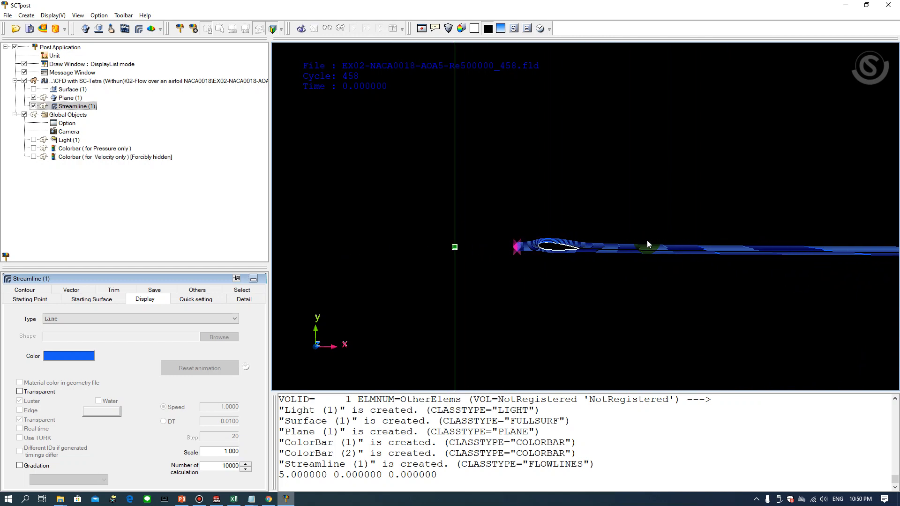
{"action": "left_click_drag", "start_coordinate": [746, 247], "coordinate": [474, 245]}
{"action": "right_click_drag", "start_coordinate": [613, 250], "coordinate": [751, 255]}
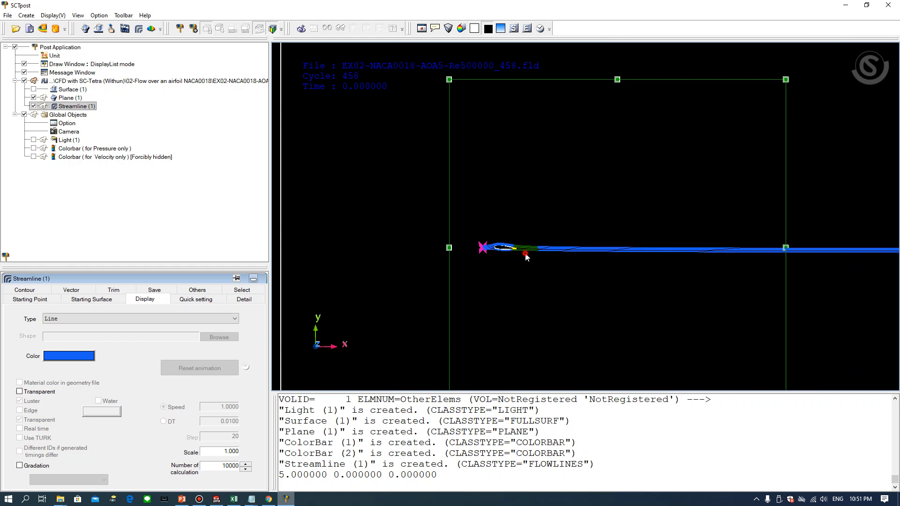
{"action": "right_click_drag", "start_coordinate": [535, 264], "coordinate": [436, 247]}
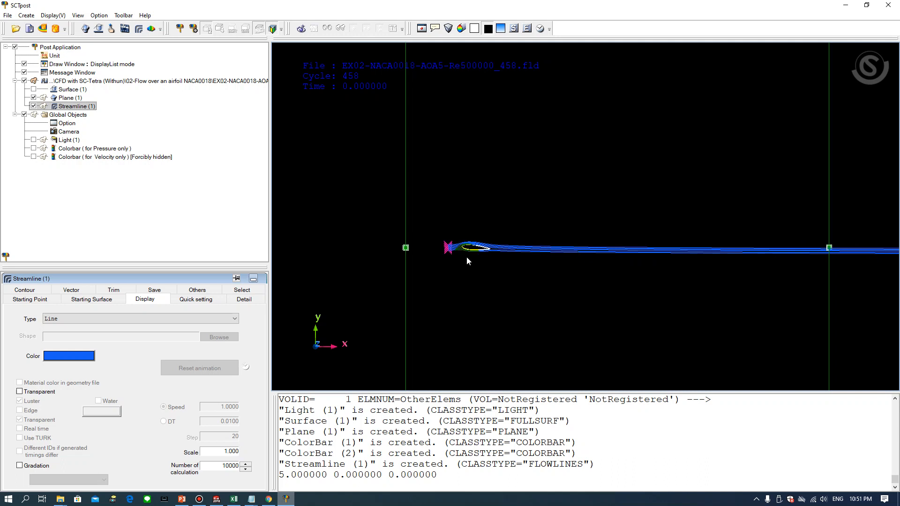
{"action": "mouse_move", "coordinate": [450, 251]}
{"action": "right_mouse_down"}
{"action": "mouse_move", "coordinate": [654, 289]}
{"action": "mouse_move", "coordinate": [593, 258]}
{"action": "right_mouse_up"}
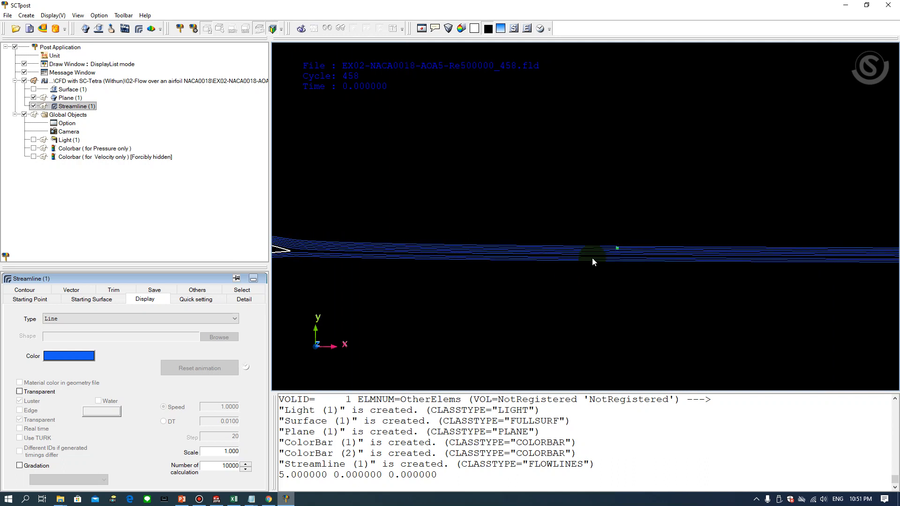
{"action": "middle_click_drag", "start_coordinate": [314, 256], "coordinate": [530, 285]}
{"action": "right_click_drag", "start_coordinate": [424, 275], "coordinate": [510, 299]}
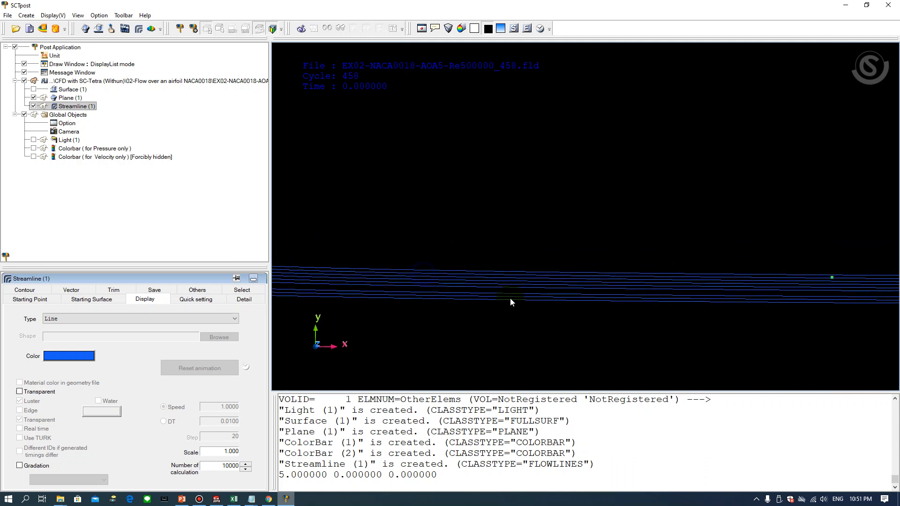
{"action": "middle_click_drag", "start_coordinate": [329, 283], "coordinate": [493, 253]}
{"action": "right_click_drag", "start_coordinate": [383, 264], "coordinate": [416, 274]}
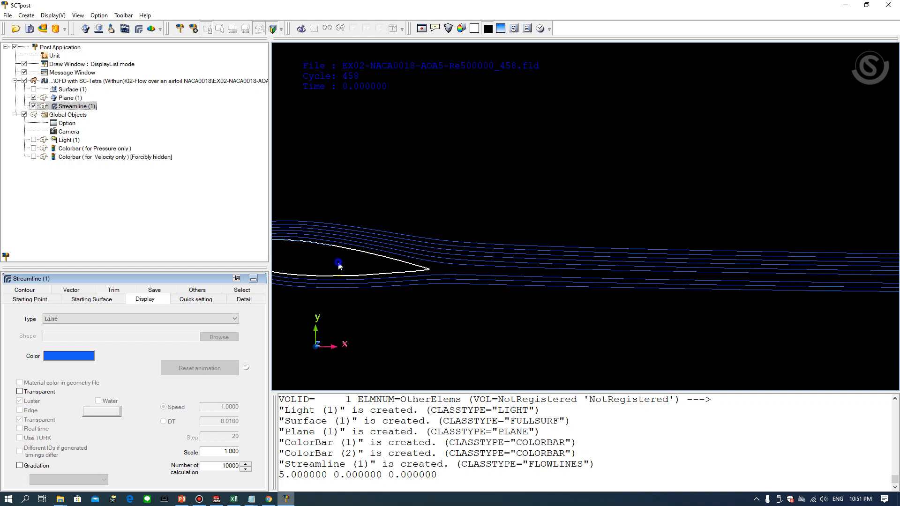
{"action": "middle_click_drag", "start_coordinate": [339, 263], "coordinate": [454, 262]}
{"action": "middle_click_drag", "start_coordinate": [386, 261], "coordinate": [526, 260]}
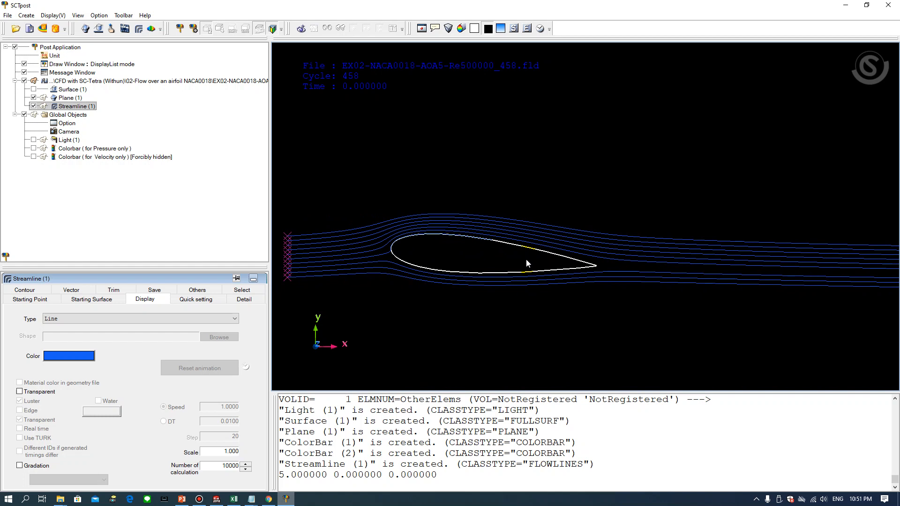
- Change the color of the file name, cycle and time title text of the loaded result to white
{"action": "left_click", "coordinate": [116, 82]}
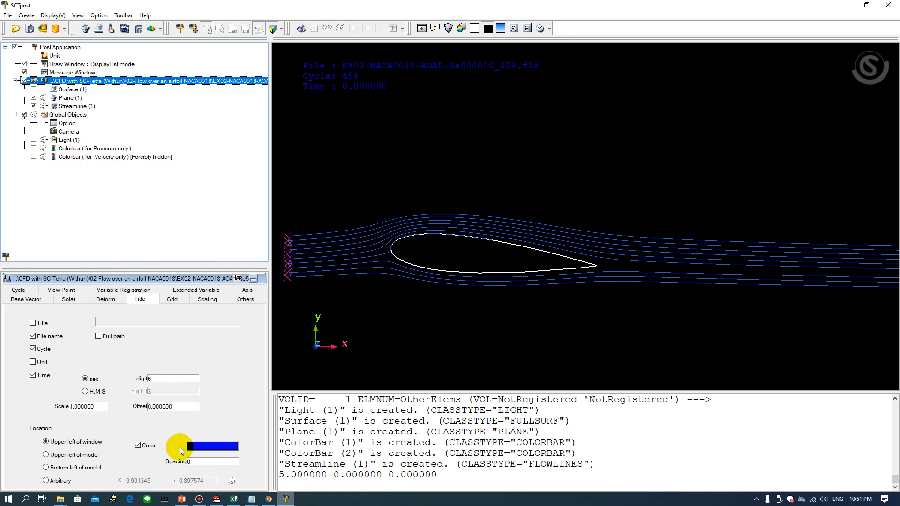
{"action": "left_click", "coordinate": [195, 448]}
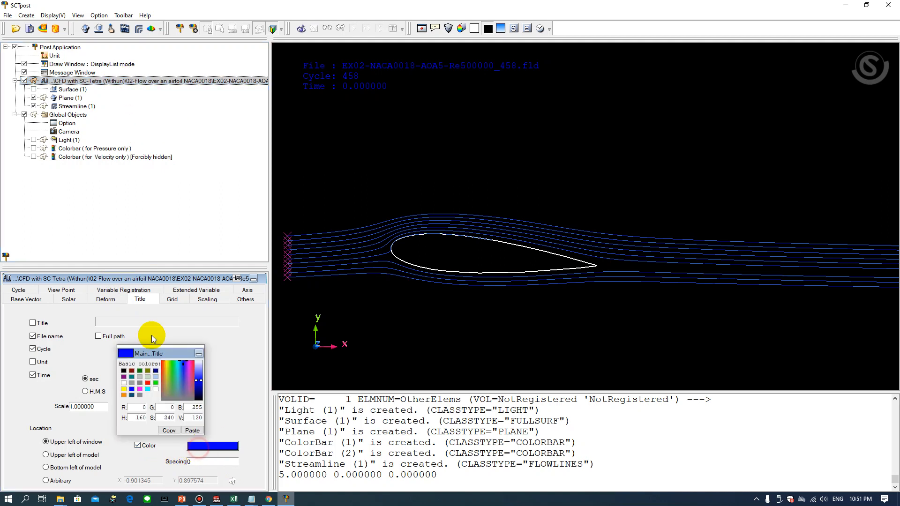
{"action": "left_click", "coordinate": [155, 389]}
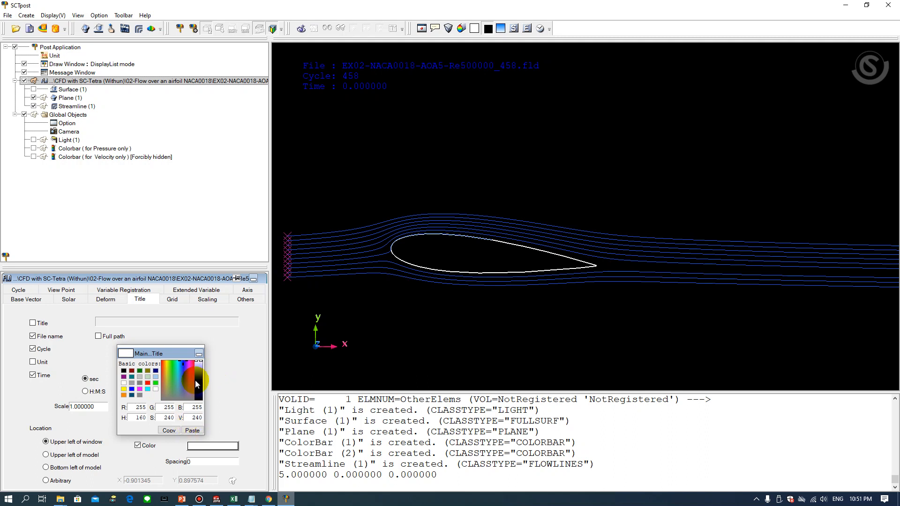
{"action": "left_click", "coordinate": [198, 353]}
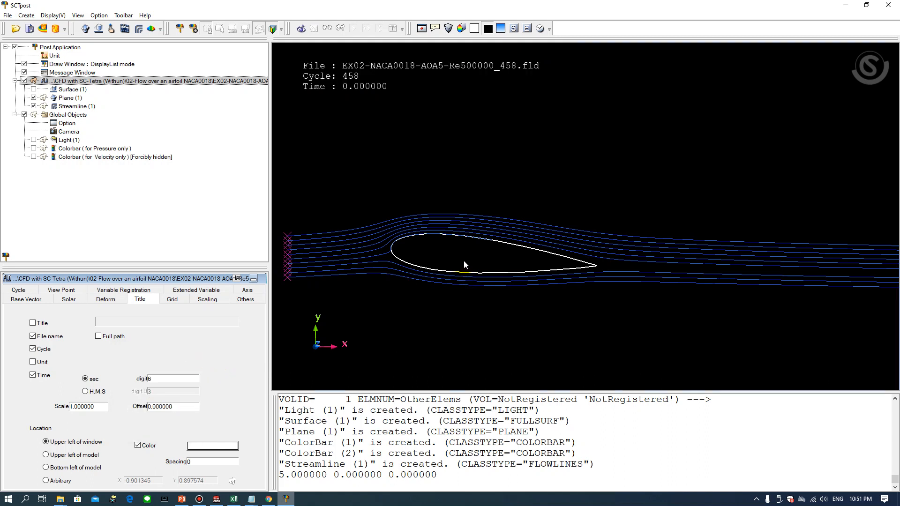
- Color Streamline (1) with a contour of Magnitude of Velocity (VELV) and show the velocity colorbar
{"action": "left_click", "coordinate": [71, 107]}
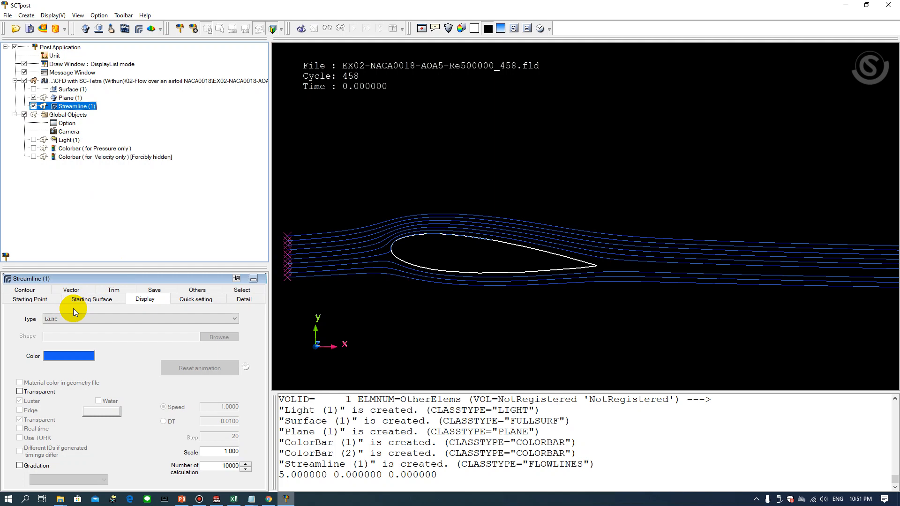
{"action": "left_click", "coordinate": [28, 290]}
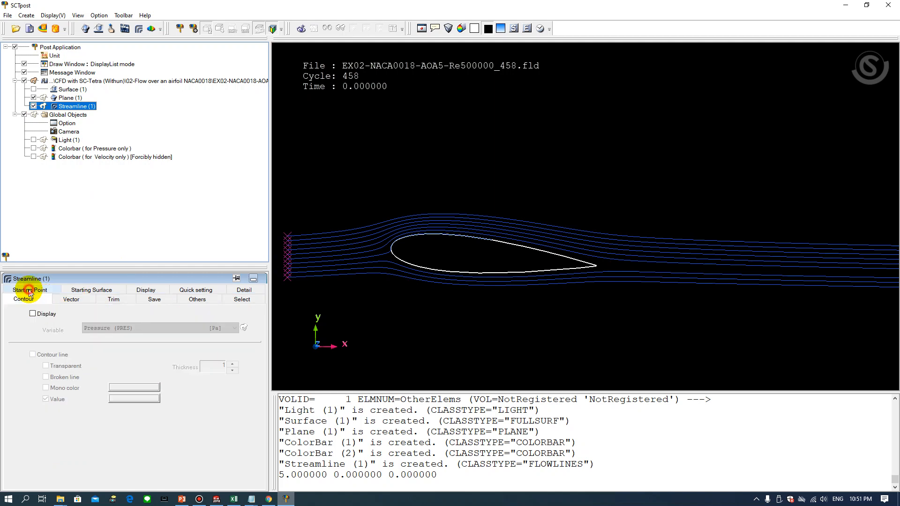
{"action": "left_click", "coordinate": [33, 314]}
{"action": "left_click", "coordinate": [113, 328]}
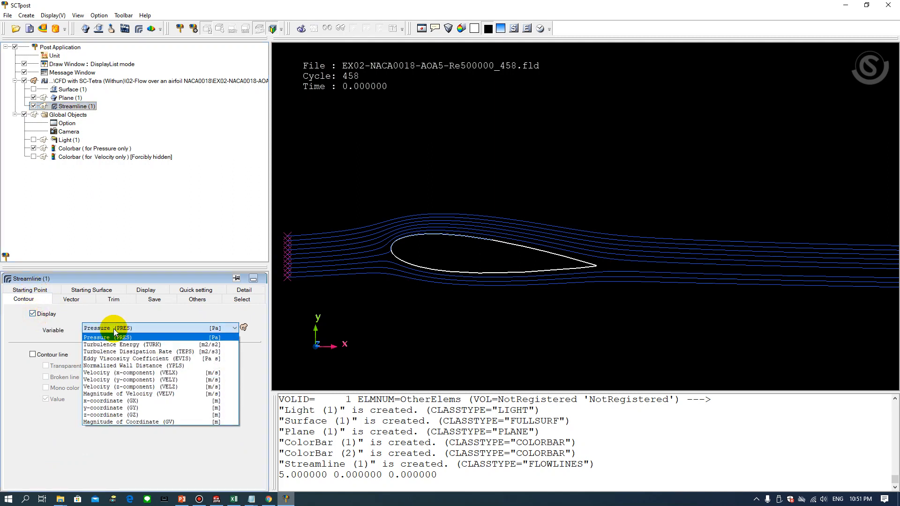
{"action": "left_click", "coordinate": [131, 393]}
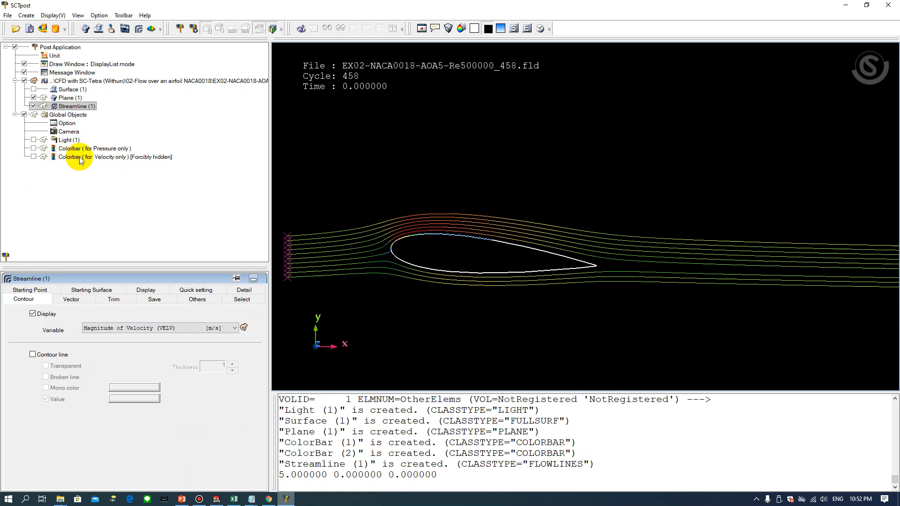
{"action": "left_click", "coordinate": [33, 157]}
{"action": "left_click", "coordinate": [451, 256]}
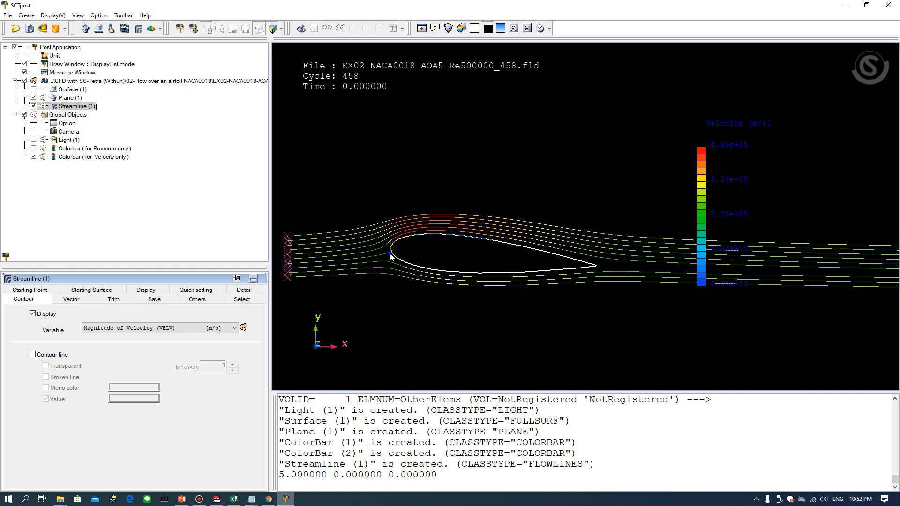
- Inspect the velocity-colored streamlines around the airfoil, and hide Plane (1) and show it again
{"action": "middle_click_drag", "start_coordinate": [390, 257], "coordinate": [507, 286]}
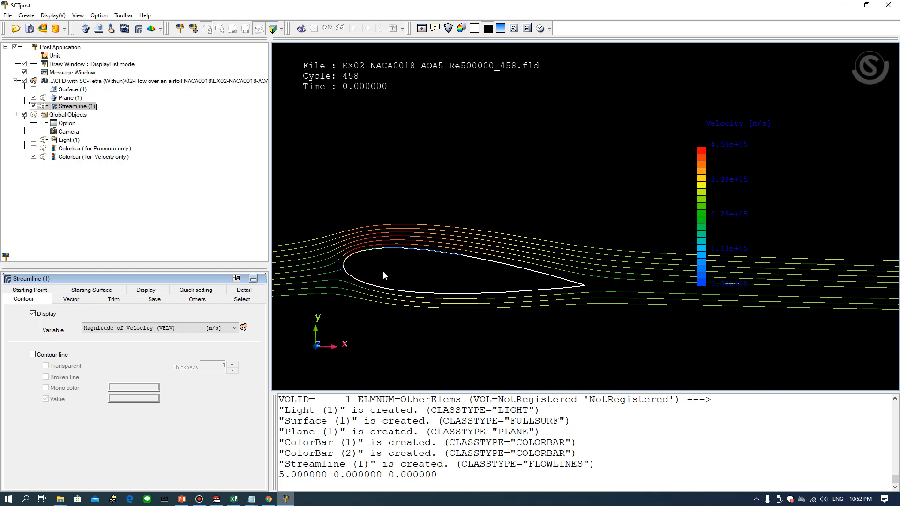
{"action": "right_click_drag", "start_coordinate": [412, 269], "coordinate": [391, 271]}
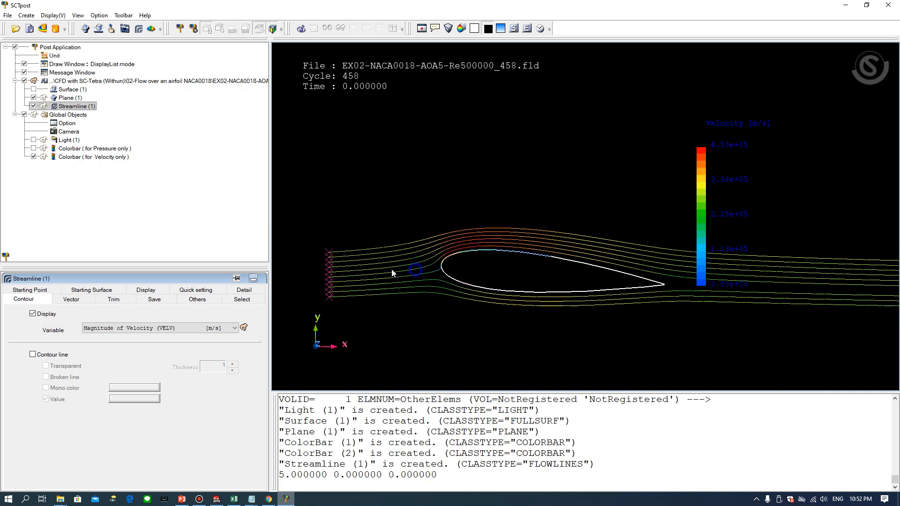
{"action": "right_click_drag", "start_coordinate": [513, 281], "coordinate": [535, 291]}
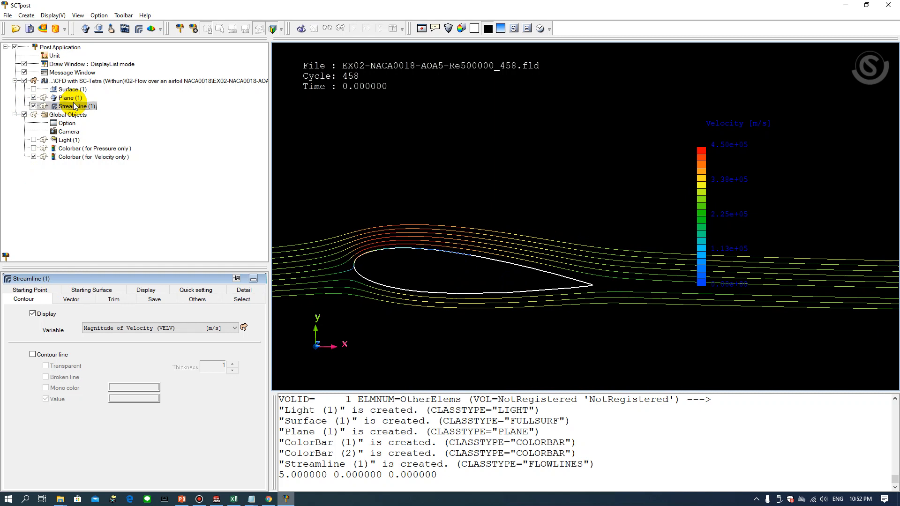
{"action": "left_click", "coordinate": [33, 98]}
{"action": "left_click", "coordinate": [33, 97]}
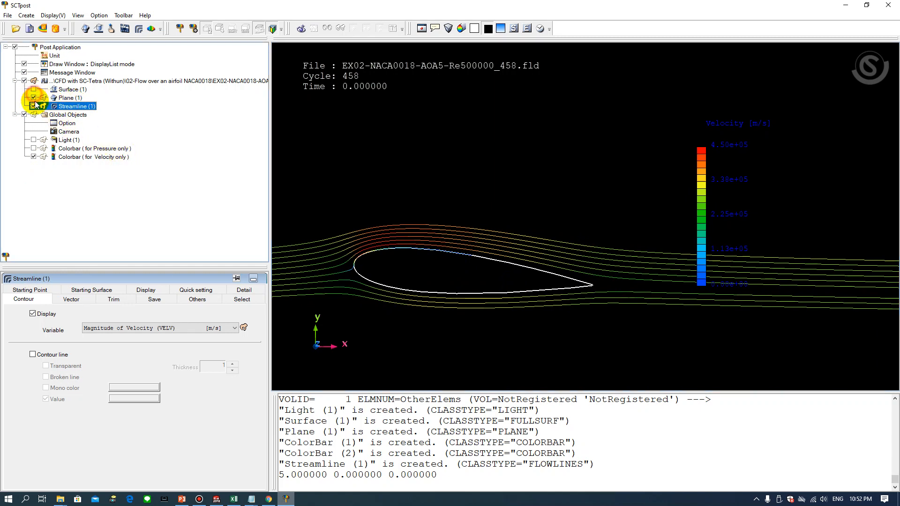
- Hide Streamline (1) and the velocity colorbar, leaving Plane (1) selected and displayed
{"action": "left_click", "coordinate": [68, 98]}
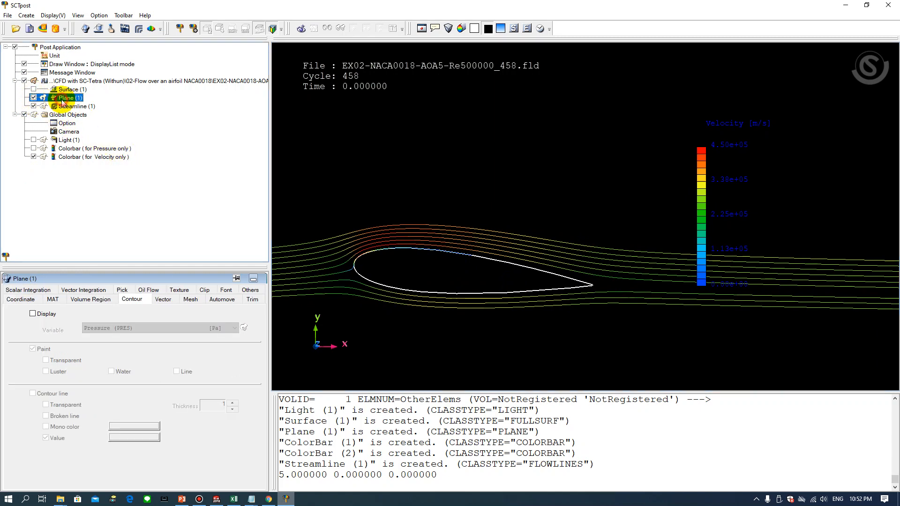
{"action": "left_click", "coordinate": [34, 106]}
{"action": "left_click", "coordinate": [33, 156]}
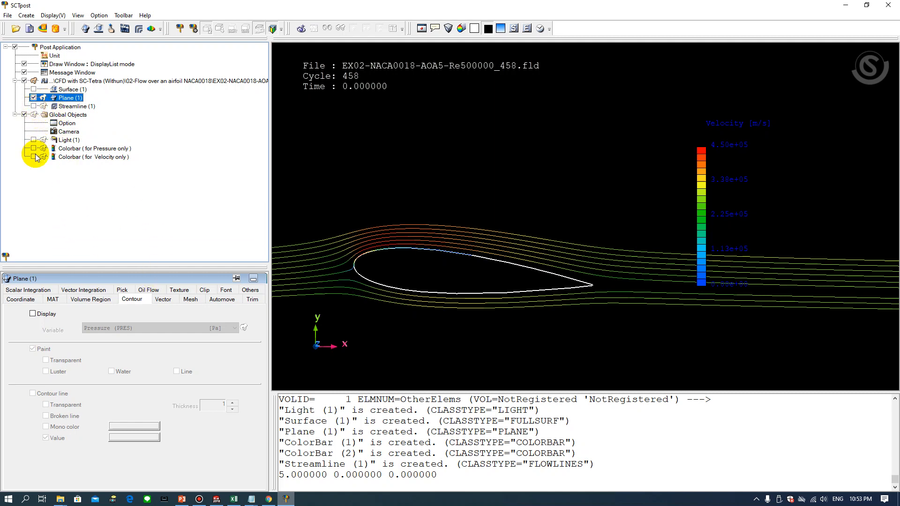
{"action": "left_click", "coordinate": [436, 280]}
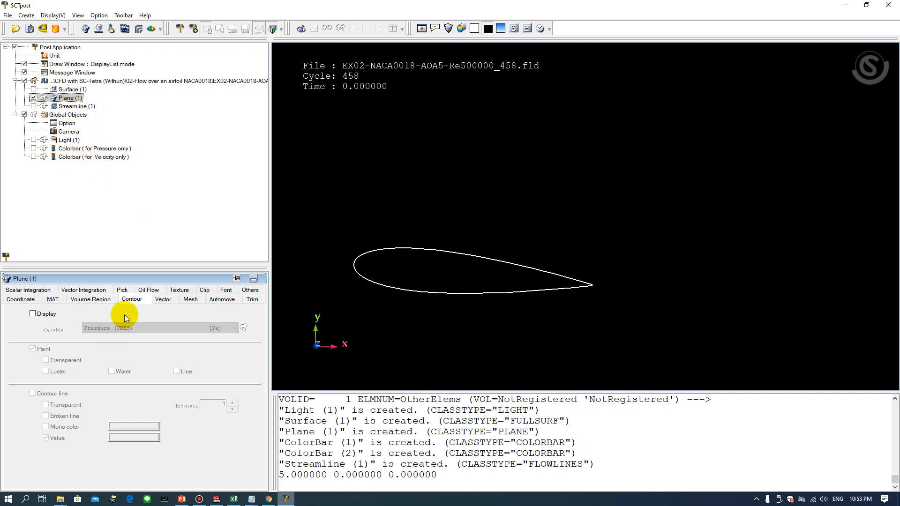
- Display the pressure contour on Plane (1), switch its variable to Magnitude of Velocity (VELV), and hide the velocity colorbar
{"action": "left_click", "coordinate": [33, 314]}
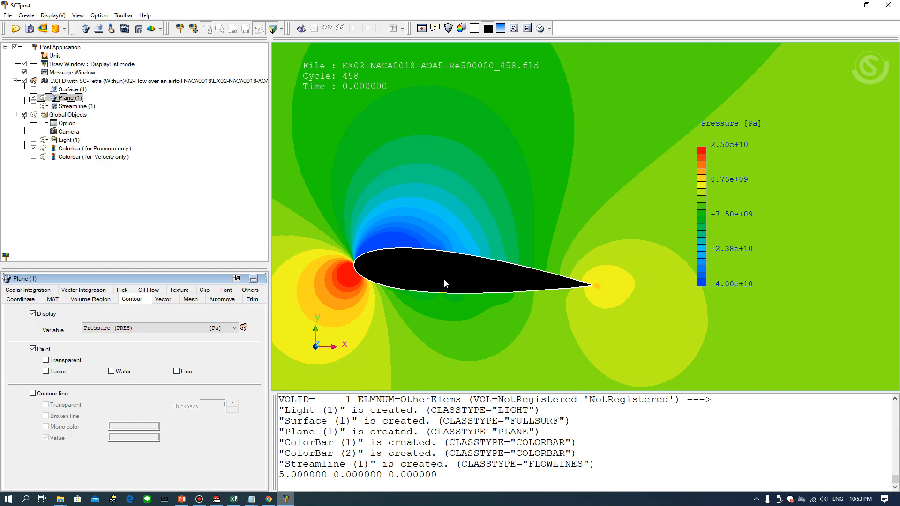
{"action": "left_click", "coordinate": [150, 328]}
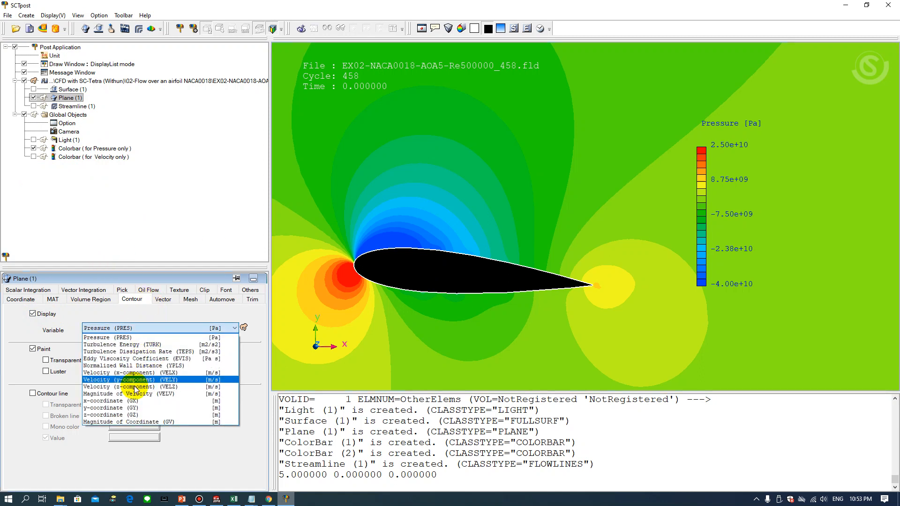
{"action": "left_click", "coordinate": [133, 395]}
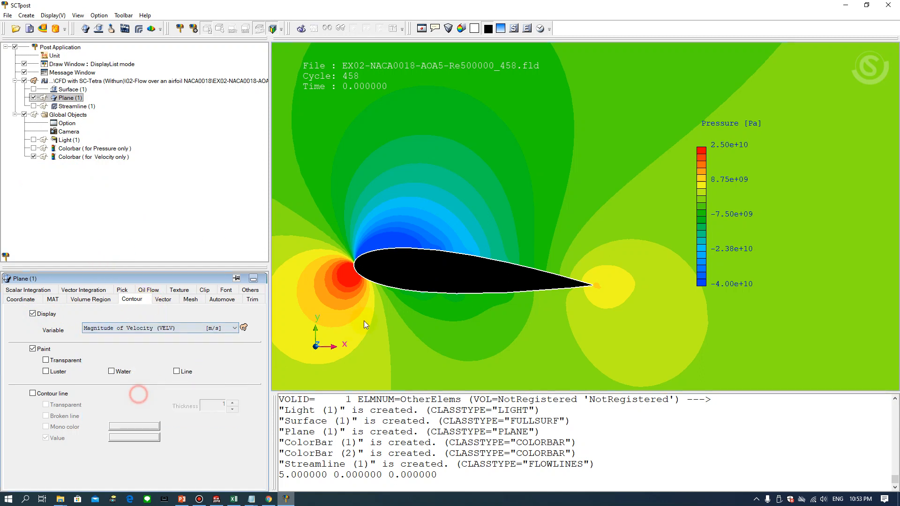
{"action": "left_click", "coordinate": [33, 157]}
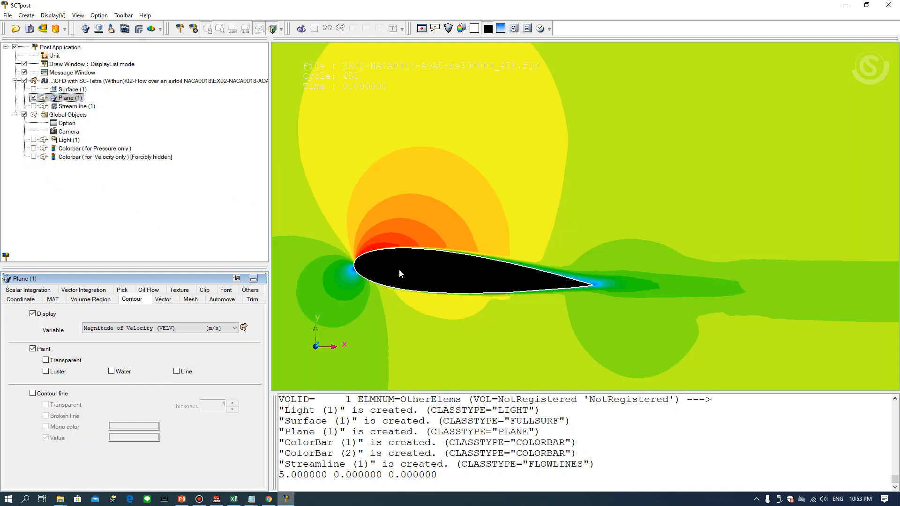
- Show Streamline (1) again and hide Plane (1) to view the streamlines alone
{"action": "left_click", "coordinate": [33, 106]}
{"action": "left_click", "coordinate": [412, 269]}
{"action": "left_click", "coordinate": [33, 98]}
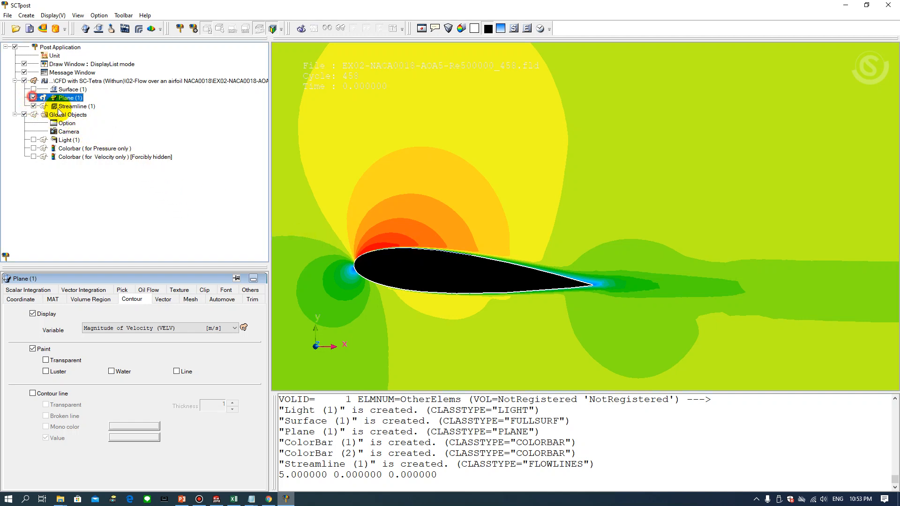
{"action": "left_click", "coordinate": [428, 276]}
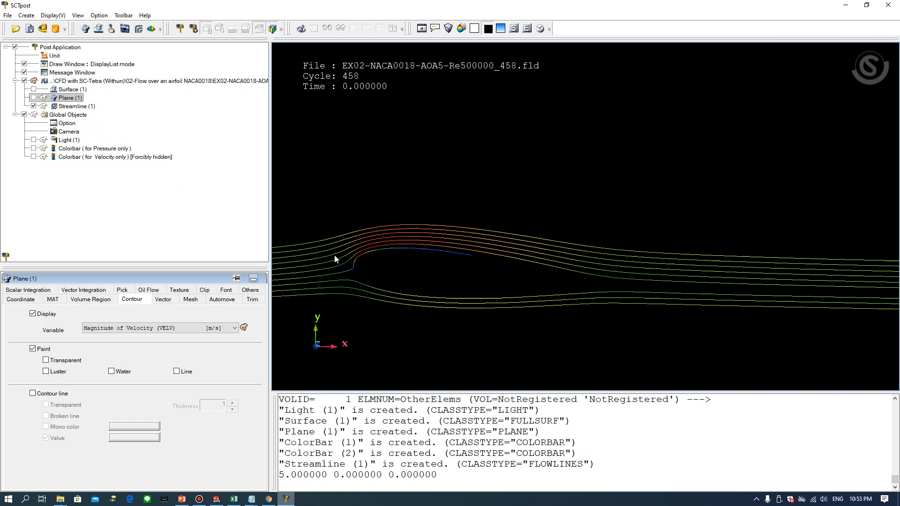
- Show Plane (1) without its contour, and display the velocity colorbar alongside the streamlines
{"action": "left_click", "coordinate": [34, 98]}
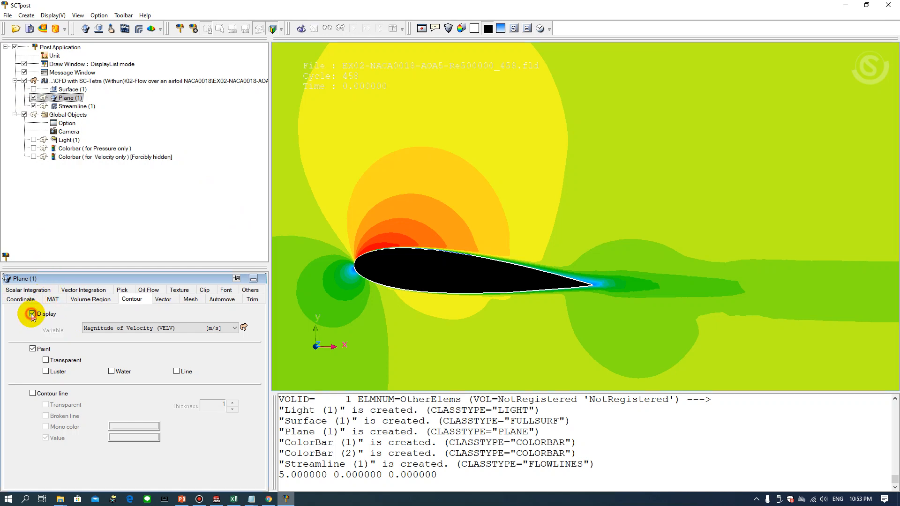
{"action": "left_click", "coordinate": [33, 314]}
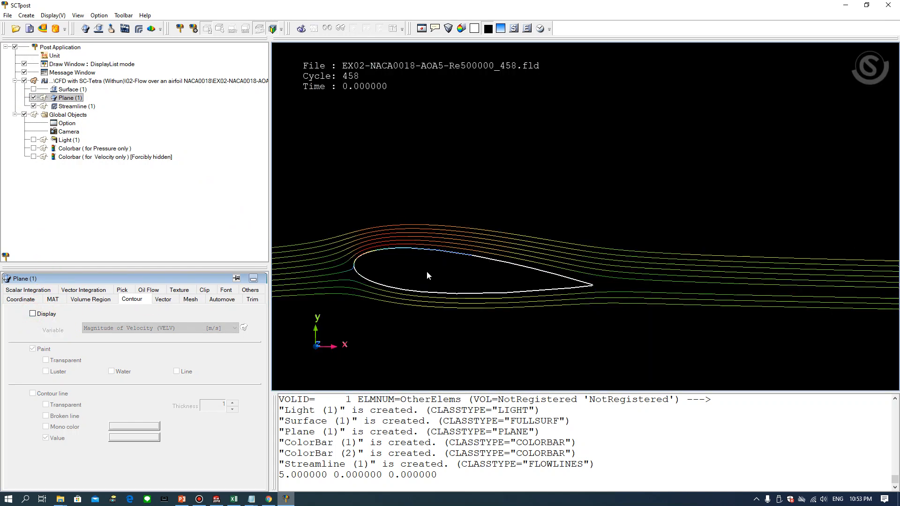
{"action": "left_click", "coordinate": [34, 157]}
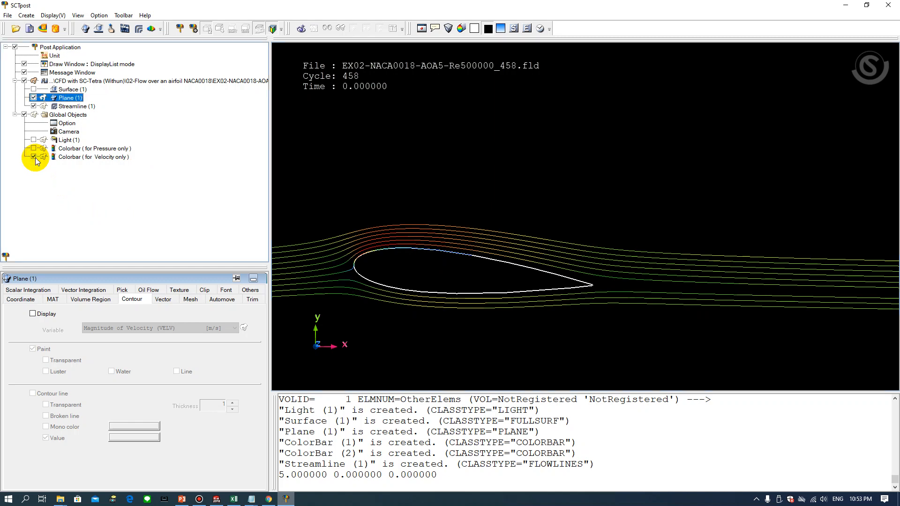
{"action": "left_click", "coordinate": [441, 279]}
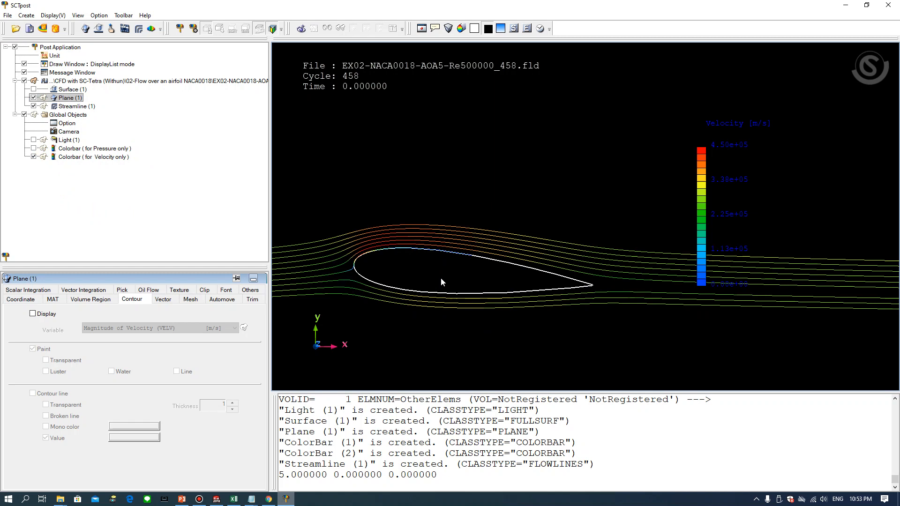
- Change the letter color of the velocity colorbar to white
{"action": "left_click", "coordinate": [89, 158]}
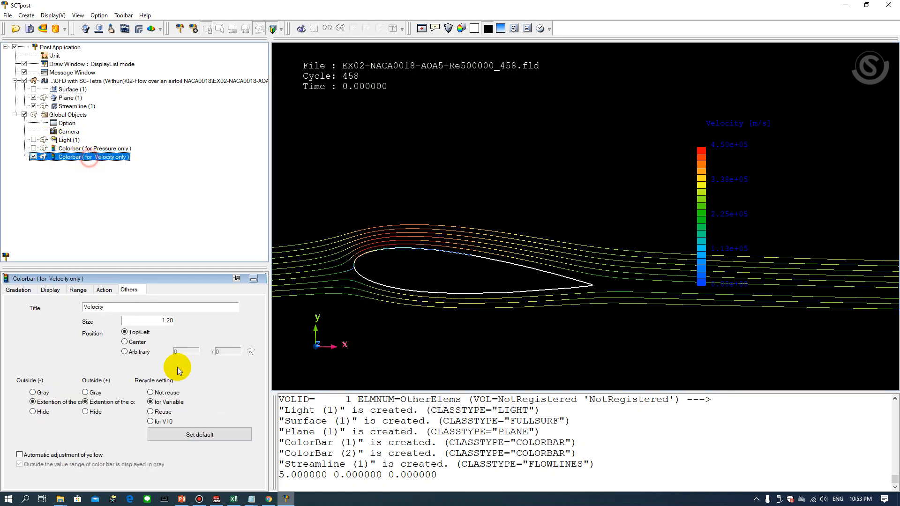
{"action": "left_click", "coordinate": [55, 291]}
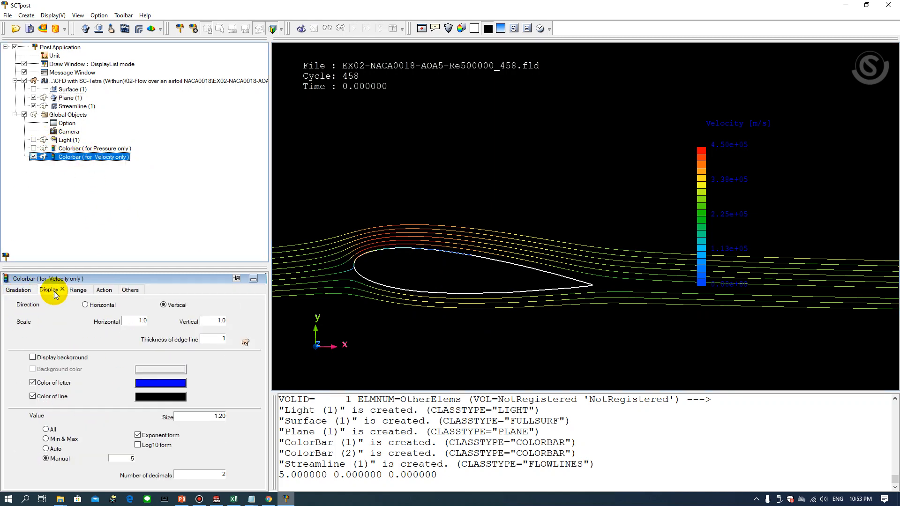
{"action": "left_click", "coordinate": [150, 383]}
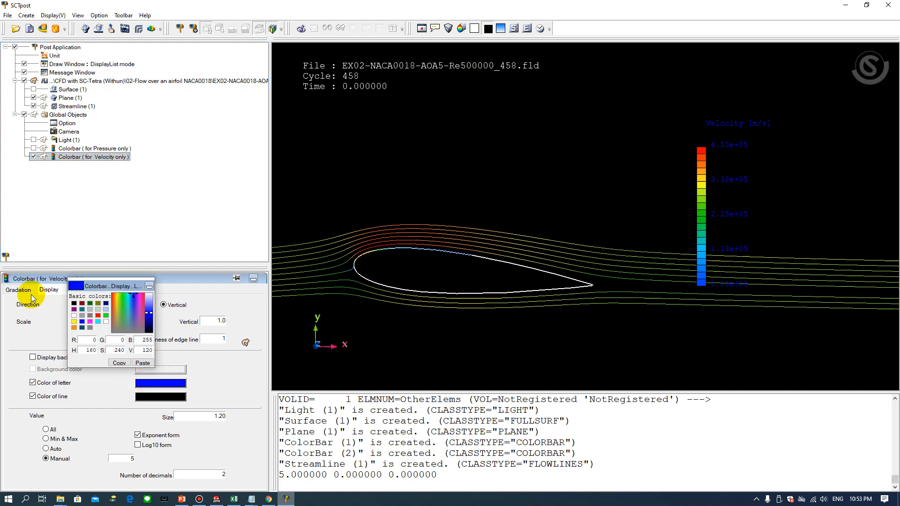
{"action": "left_click", "coordinate": [106, 322]}
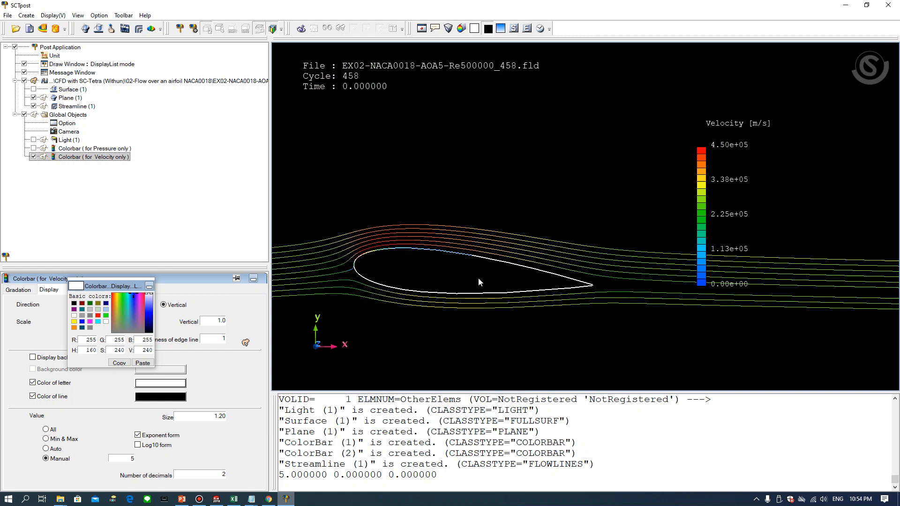
- Switch to PowerPoint, compare the result with slide 22's reference views, and examine the lift and drag coefficient charts on slide 20
{"action": "left_click", "coordinate": [182, 499]}
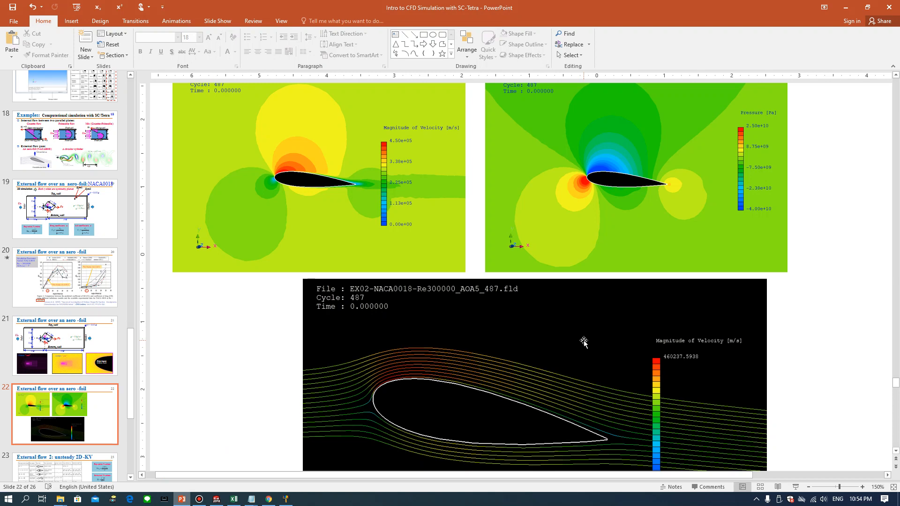
{"action": "left_click", "coordinate": [101, 286]}
{"action": "left_click", "coordinate": [84, 401]}
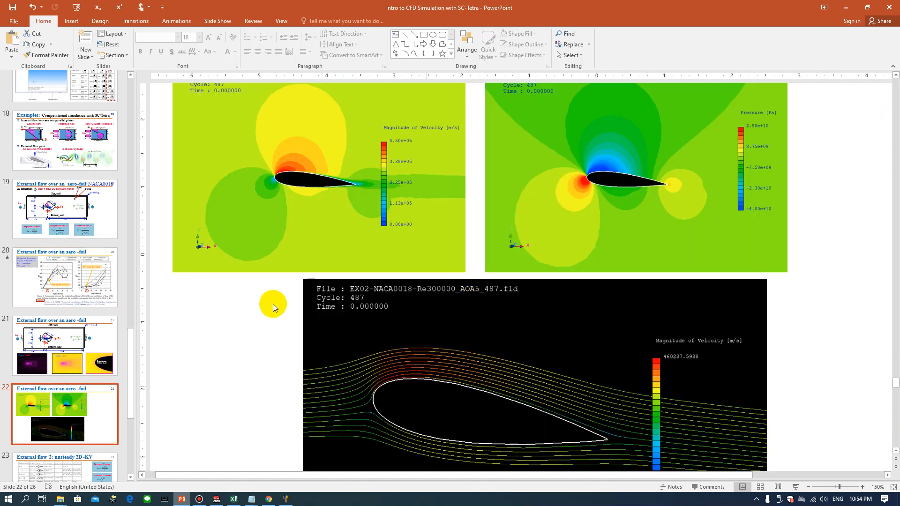
{"action": "left_click", "coordinate": [65, 276]}
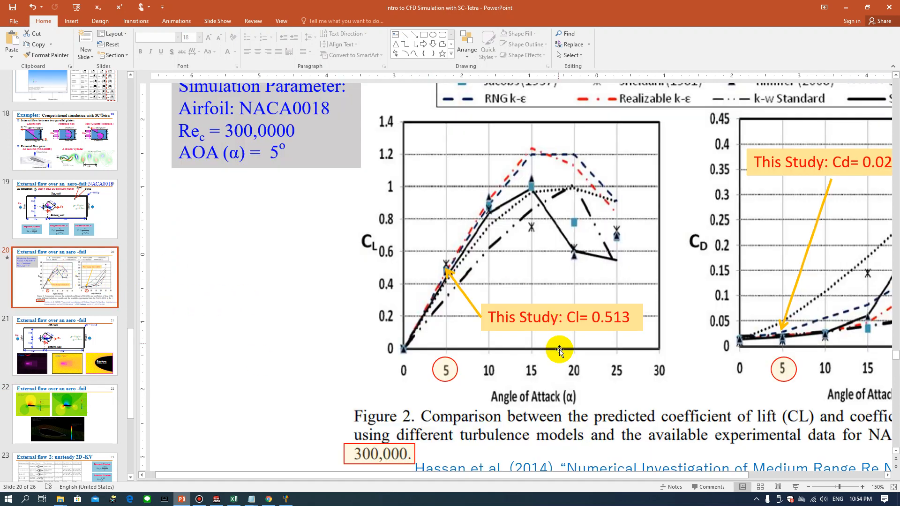
{"action": "scroll", "coordinate": [608, 351], "scroll_direction": "down", "scroll_amount": 2, "text": "ctrl"}
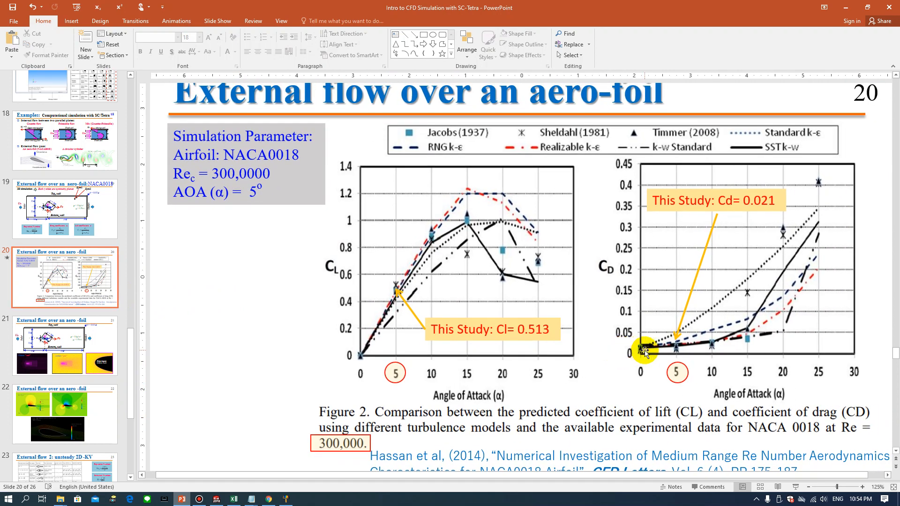